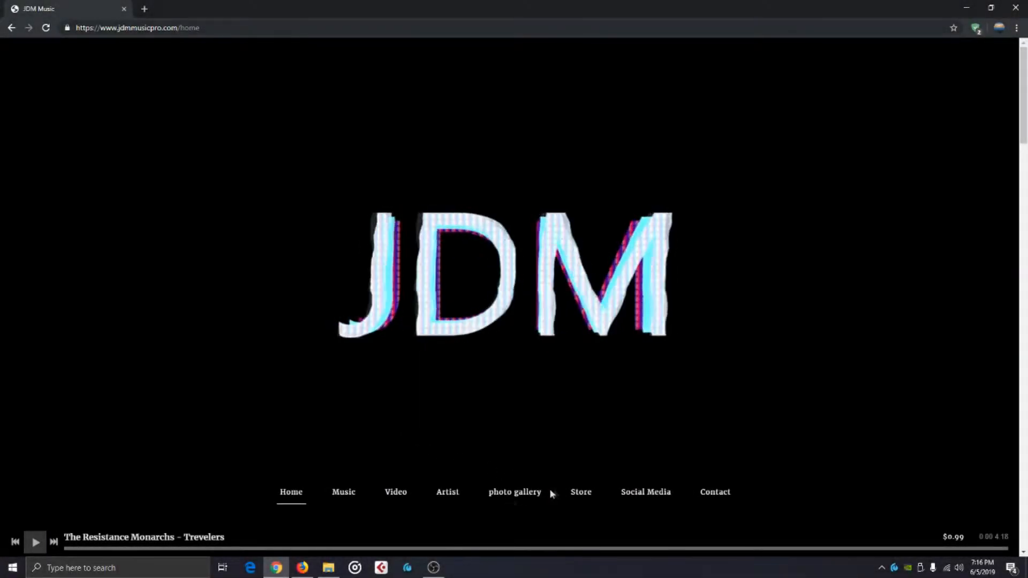
Open the Store page of the JDM Music site and look through the guides, loops, presets and albums on offer
left_click(580, 492)
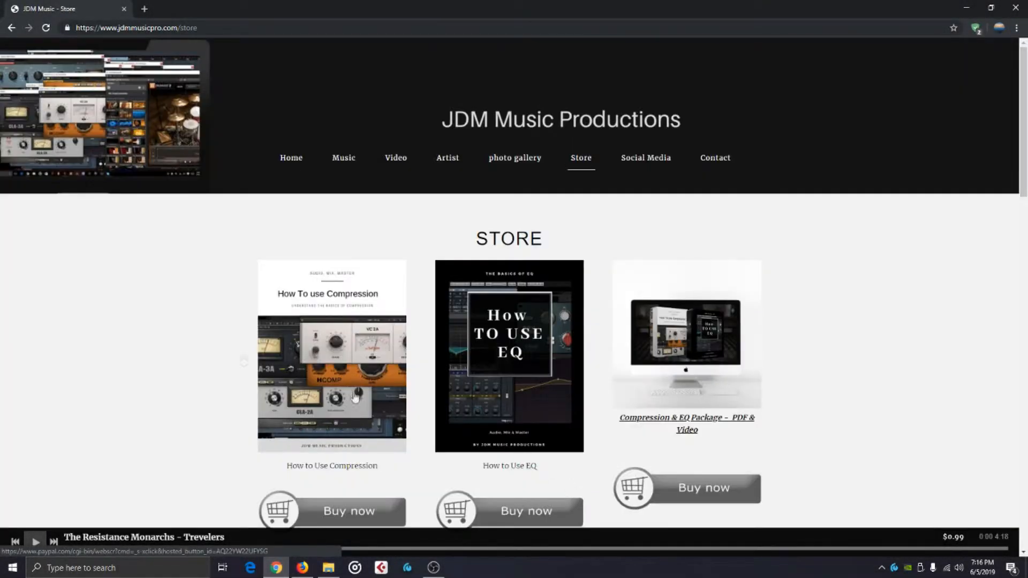
scroll(156, 355, "down", 1)
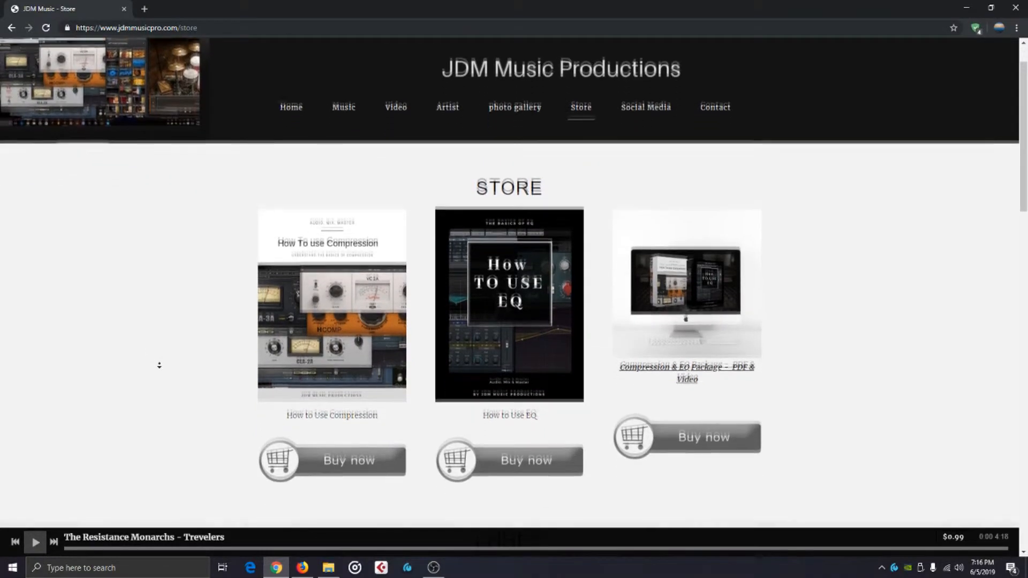
scroll(158, 365, "down", 4)
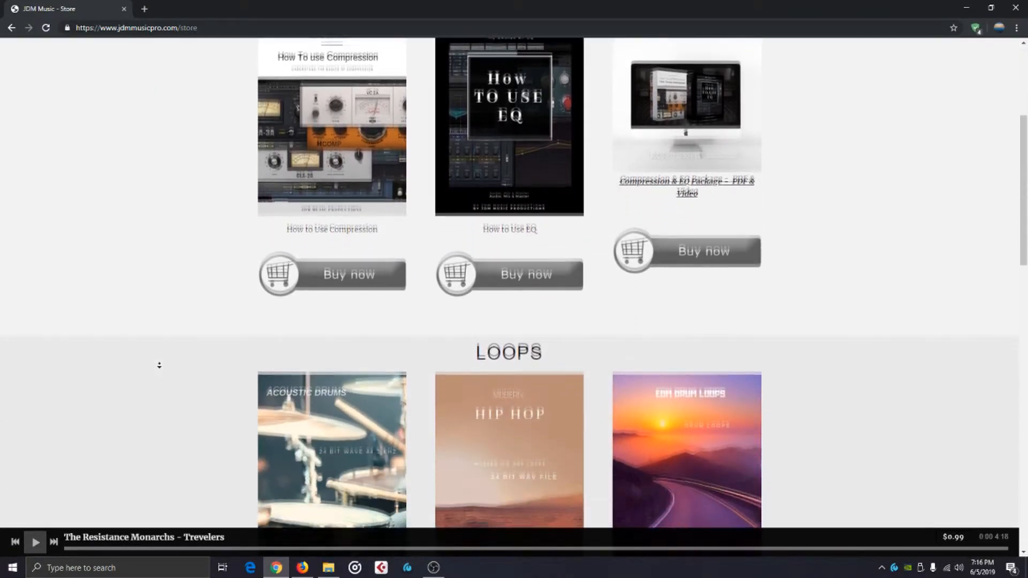
scroll(159, 365, "down", 8)
scroll(162, 385, "down", 10)
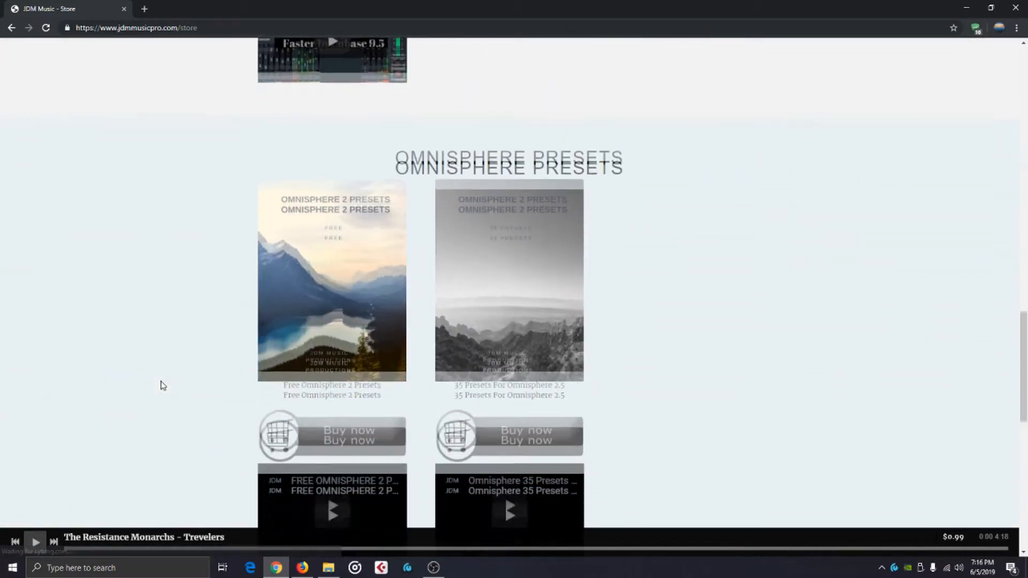
scroll(162, 386, "down", 11)
scroll(164, 383, "down", 1)
scroll(169, 370, "up", 10)
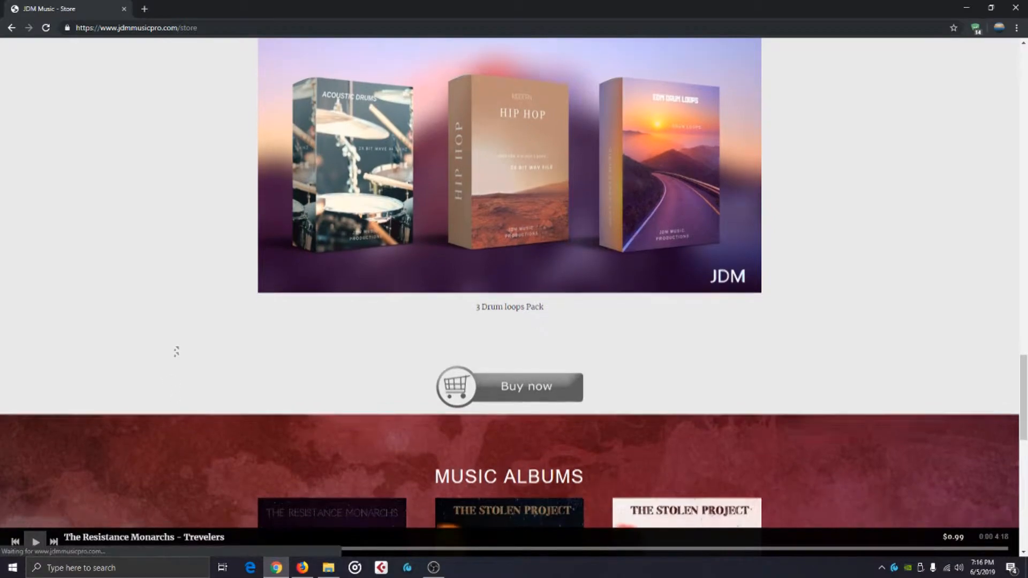
scroll(176, 310, "up", 18)
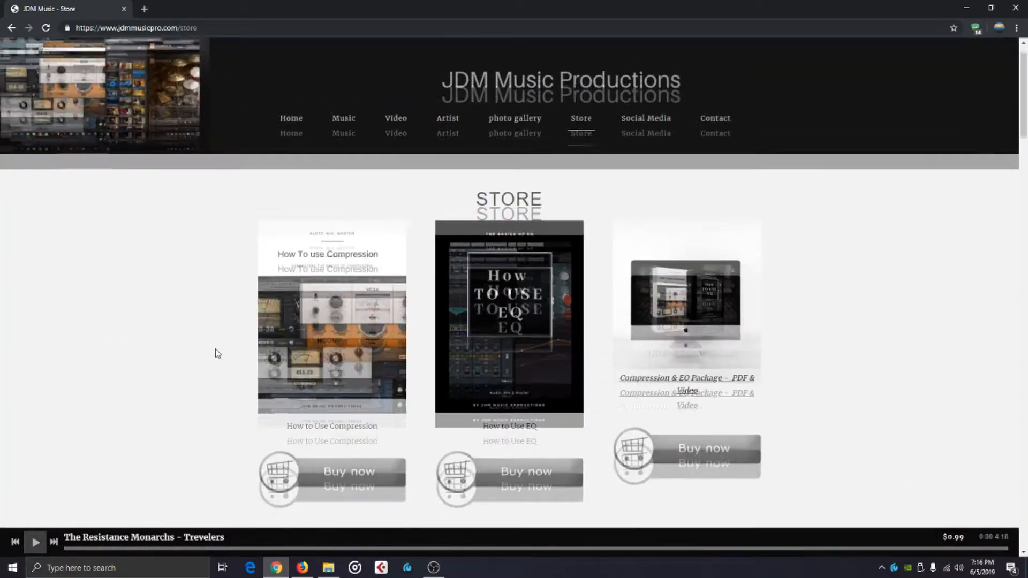
Add the How to Use Compression guide to the PayPal cart and continue shopping
left_click(310, 359)
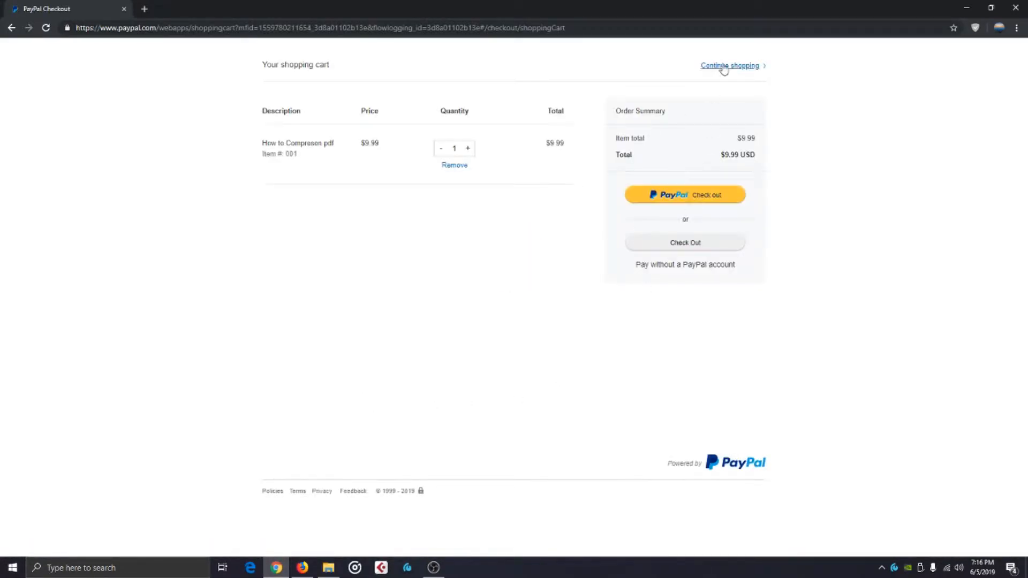
left_click(723, 66)
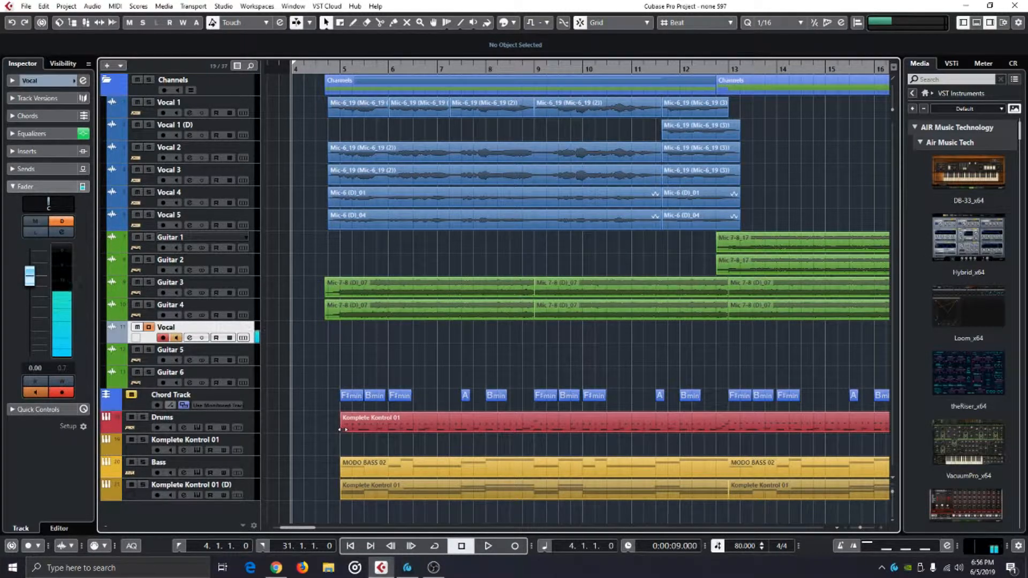
Play the Cubase project from bar 4 and follow the arrangement through the guitar section, dismissing the mail notification
key("space")
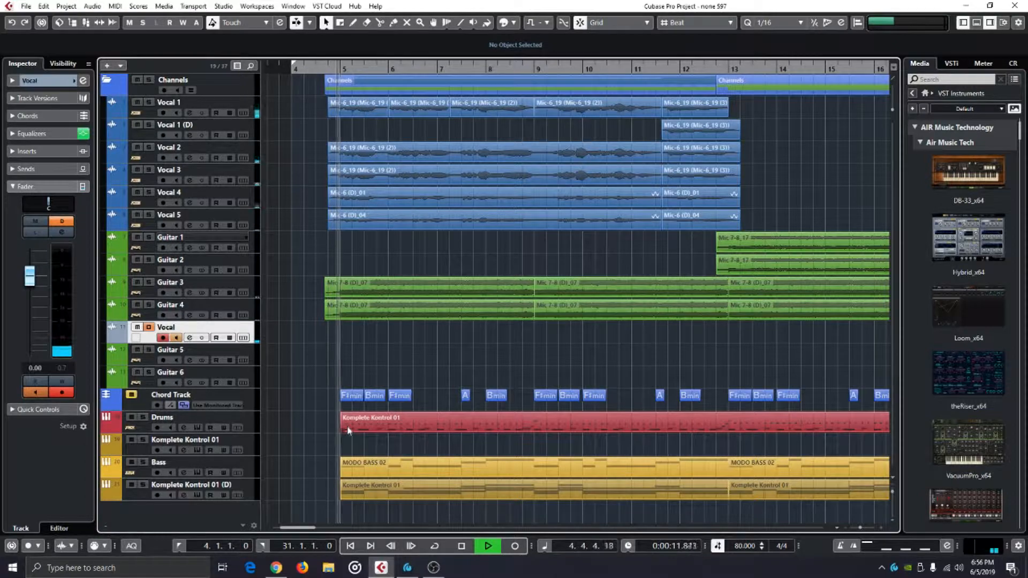
left_click_drag(438, 360, 375, 364)
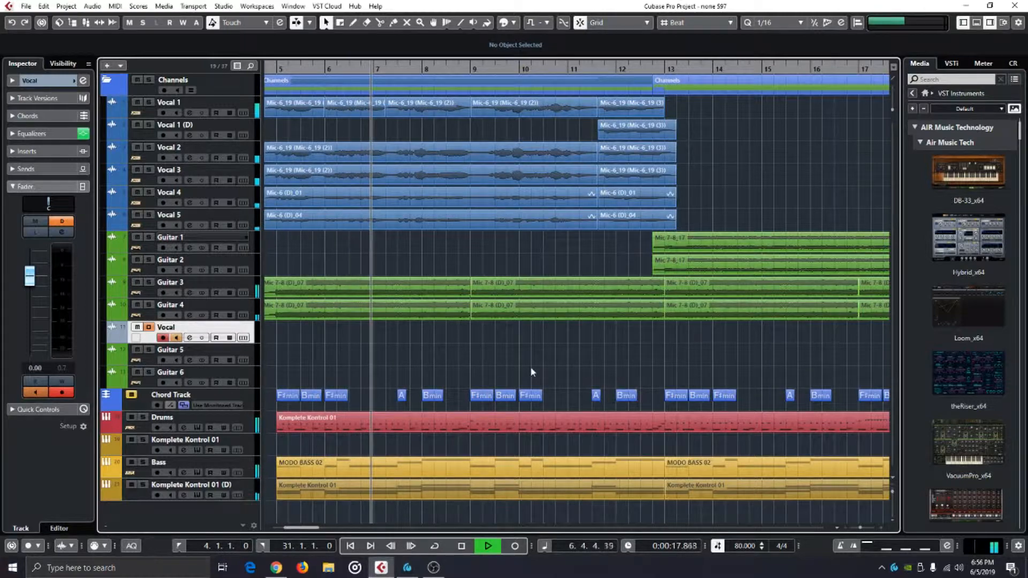
left_click_drag(508, 357, 477, 367)
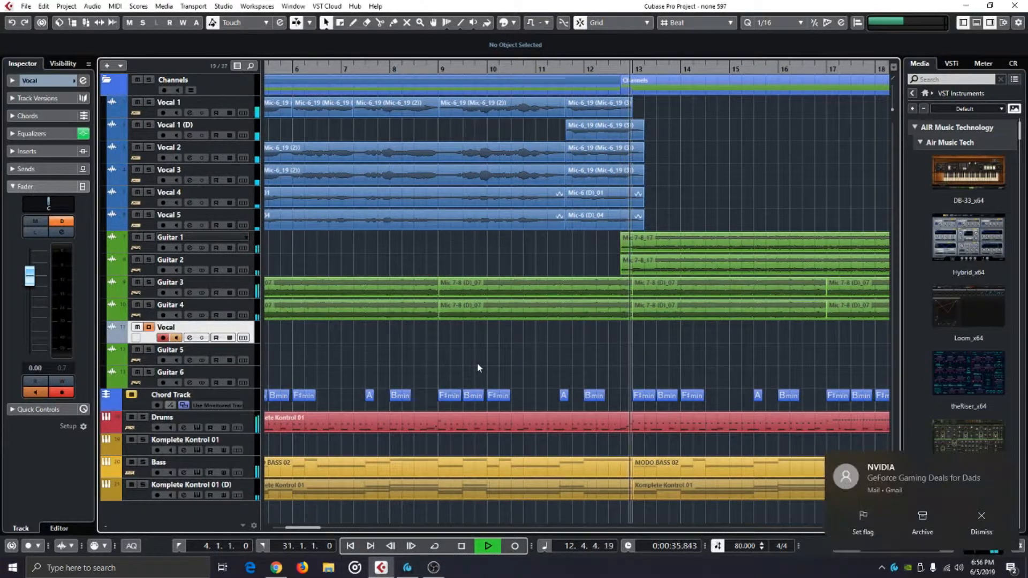
left_click(990, 520)
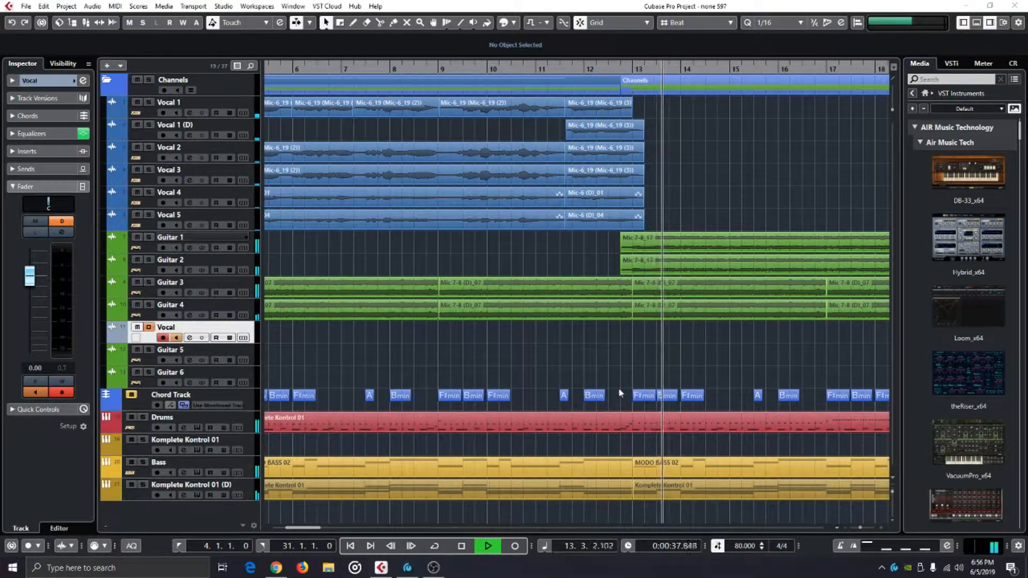
left_click_drag(719, 373, 606, 378)
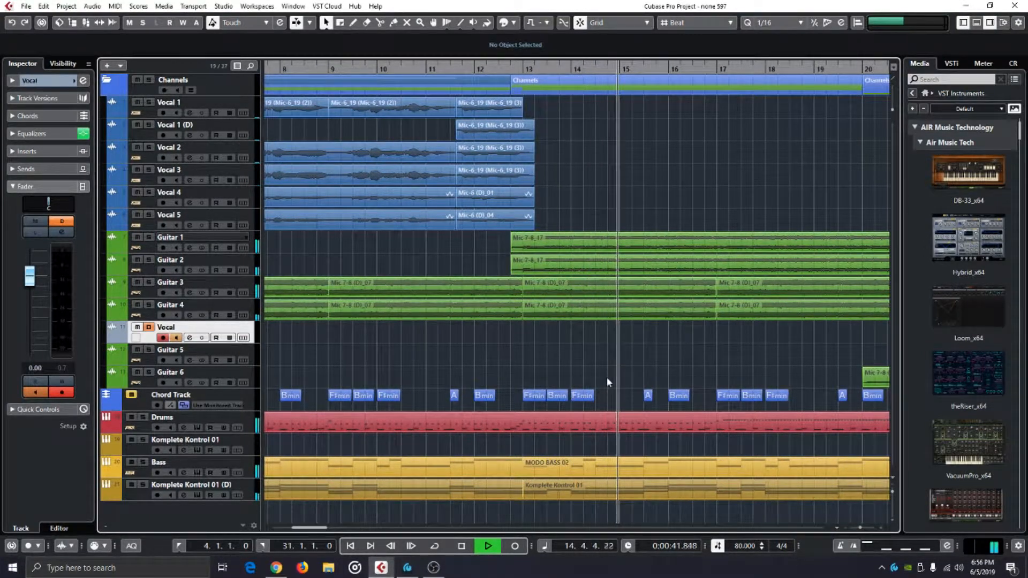
left_click_drag(679, 374, 531, 386)
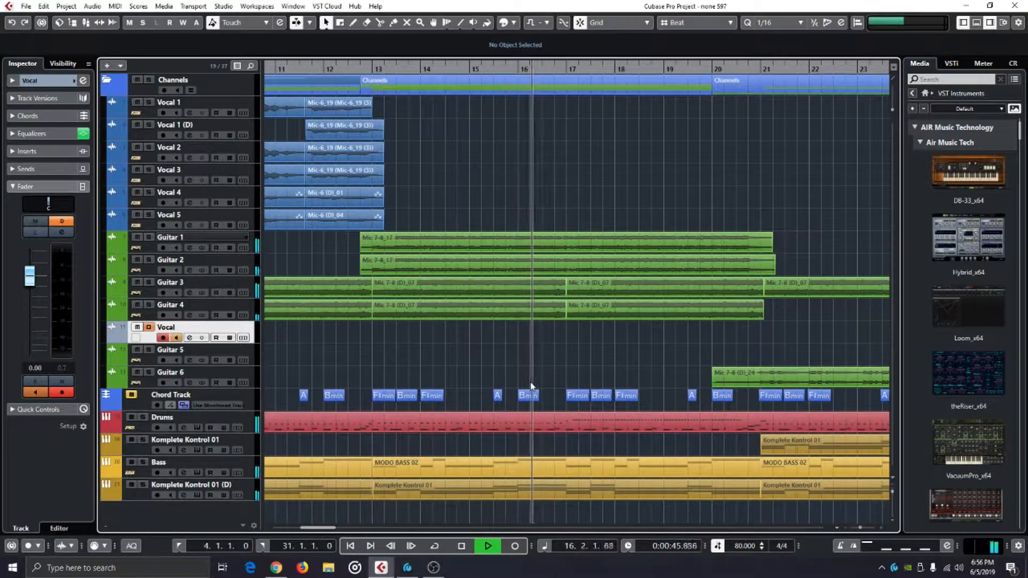
left_click_drag(608, 387, 532, 384)
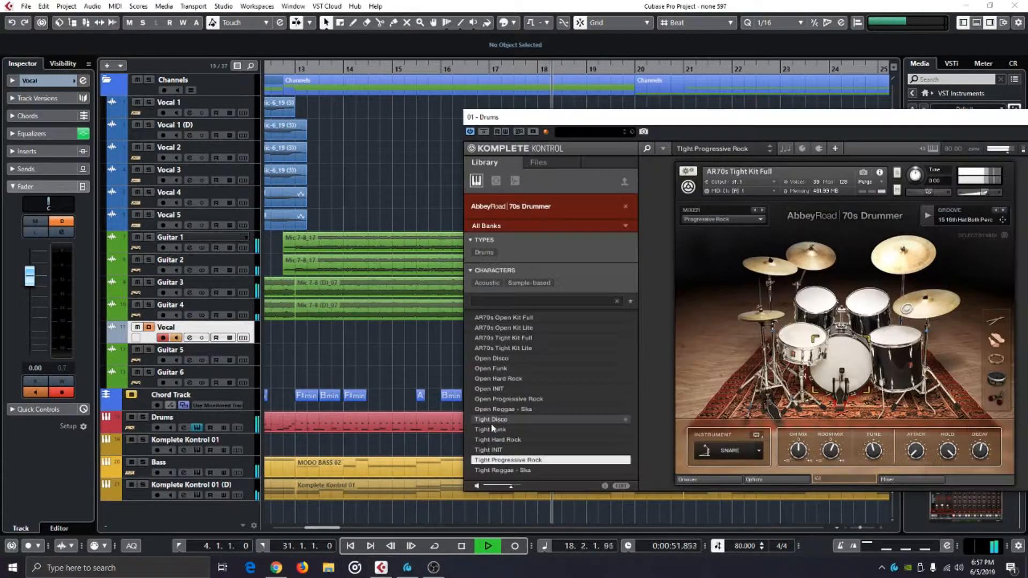
View the Drums track's Komplete Kontrol instrument, close its window and stop playback
left_click_drag(761, 122, 679, 124)
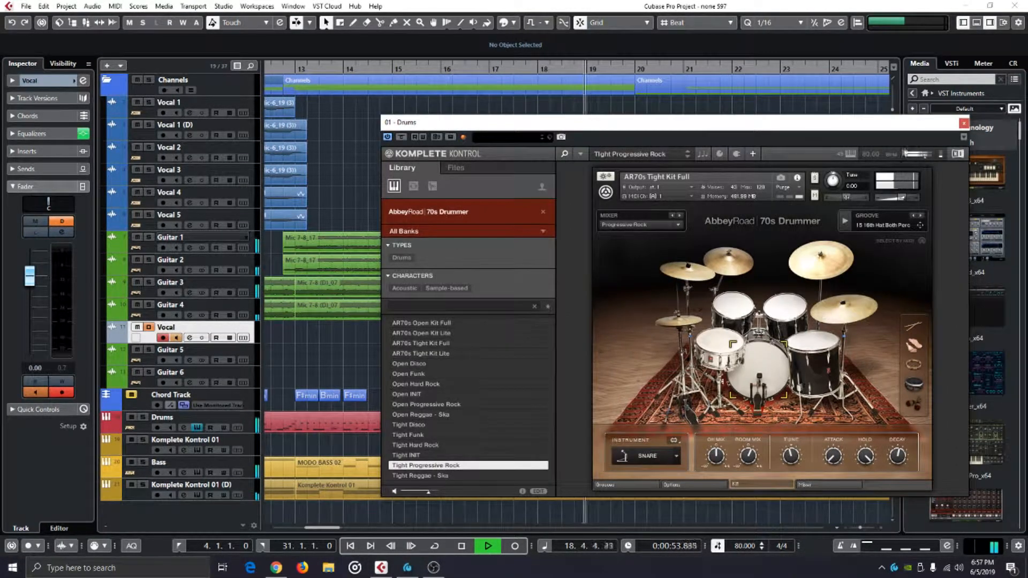
left_click(963, 123)
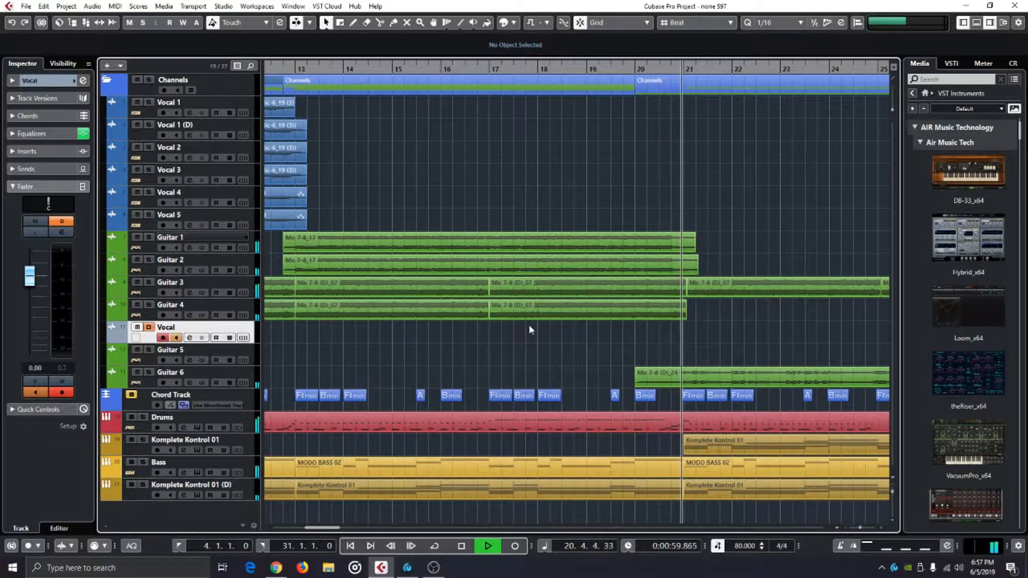
key("space")
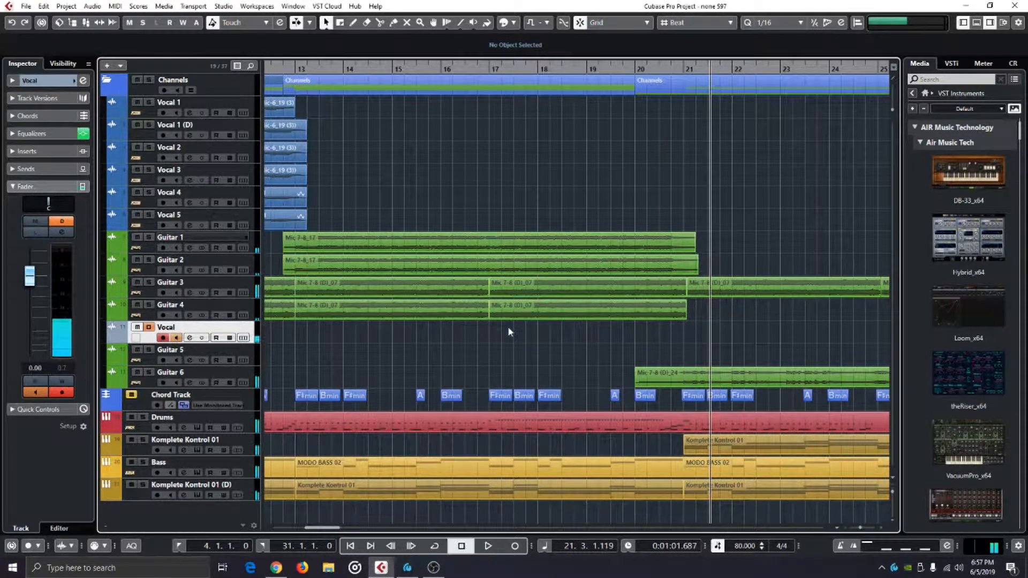
Select the Drums track near the song's start, show its Komplete Kontrol instrument and set the playhead to 4.3.1
left_click_drag(373, 339, 731, 343)
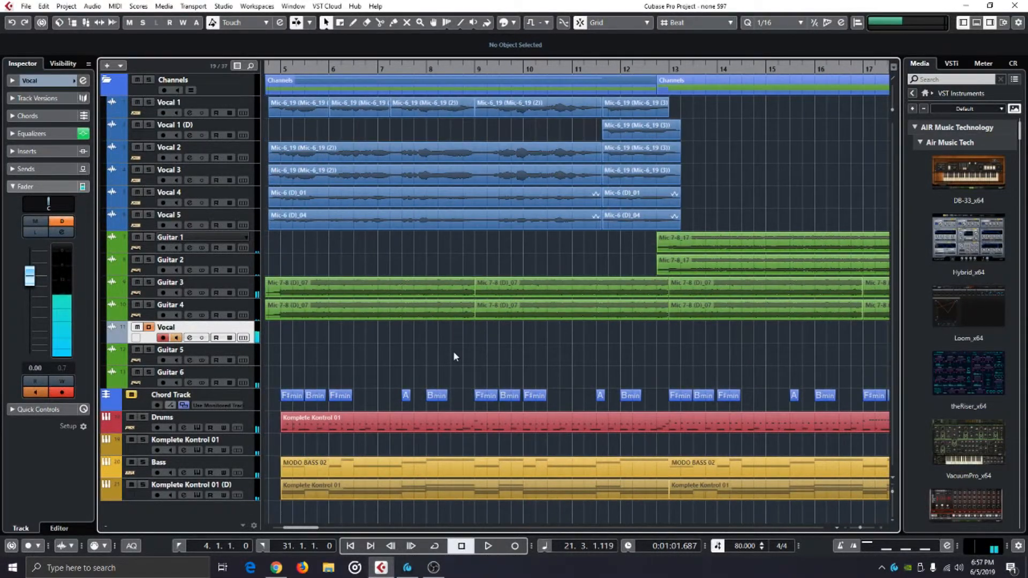
left_click_drag(453, 351, 493, 355)
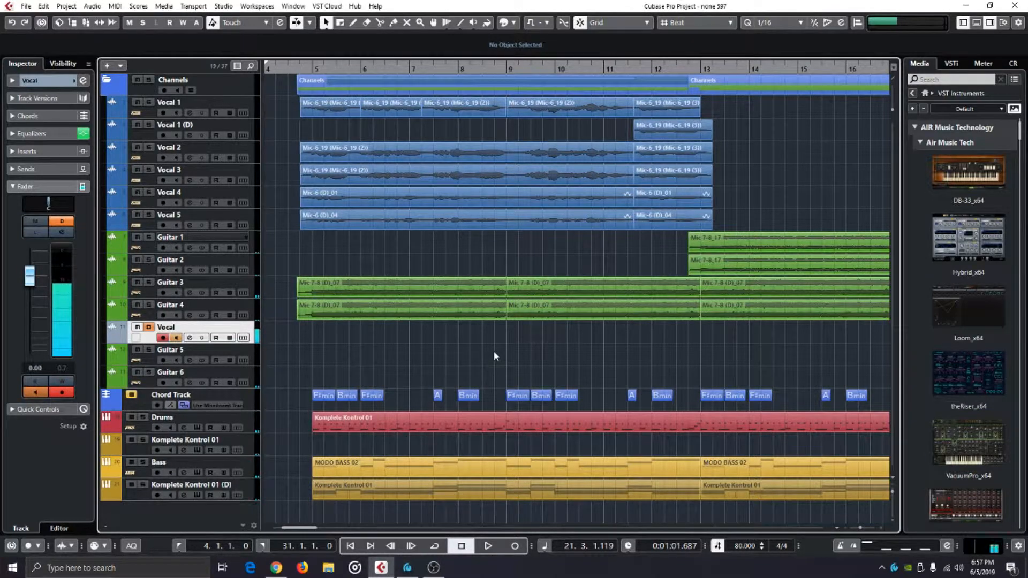
left_click(165, 426)
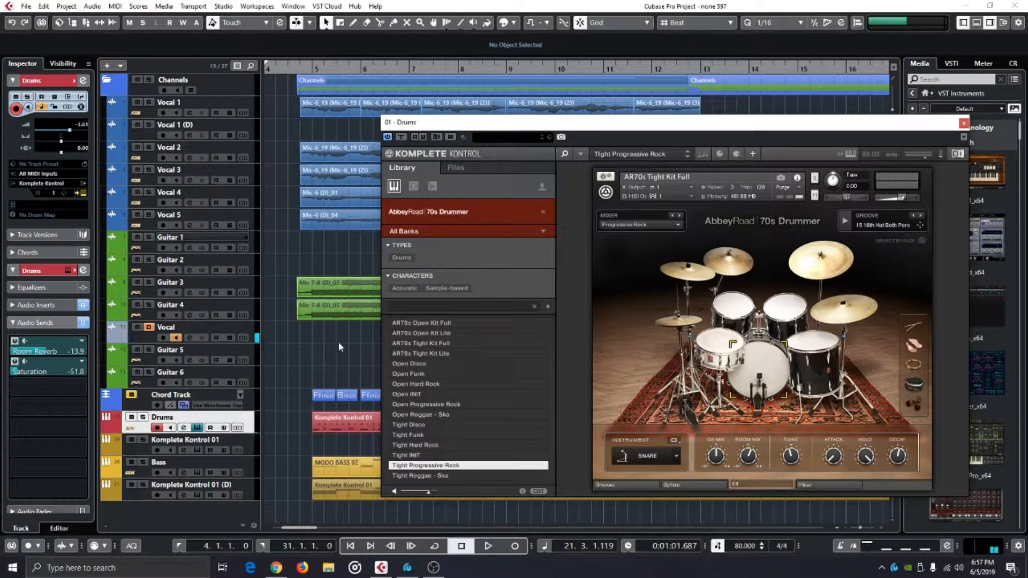
left_click(286, 69)
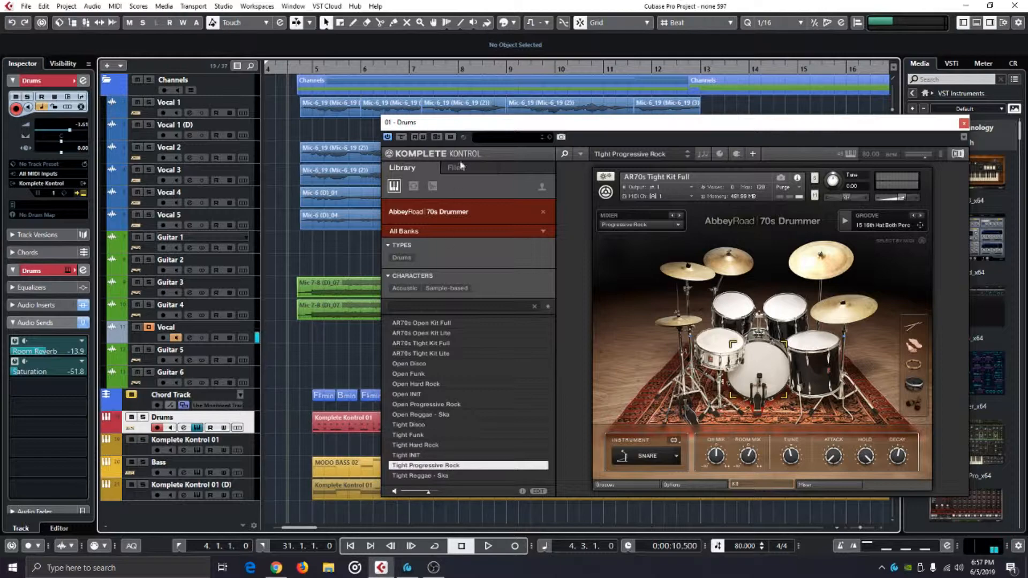
left_click_drag(453, 127, 495, 127)
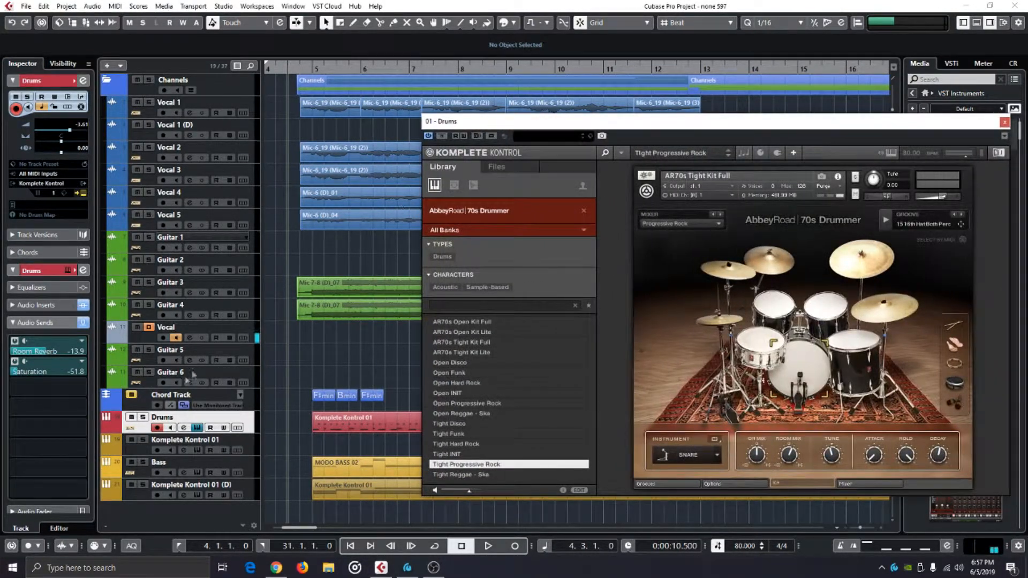
Solo the Drums track and play it with its audio sends and audio inserts bypassed
left_click(143, 417)
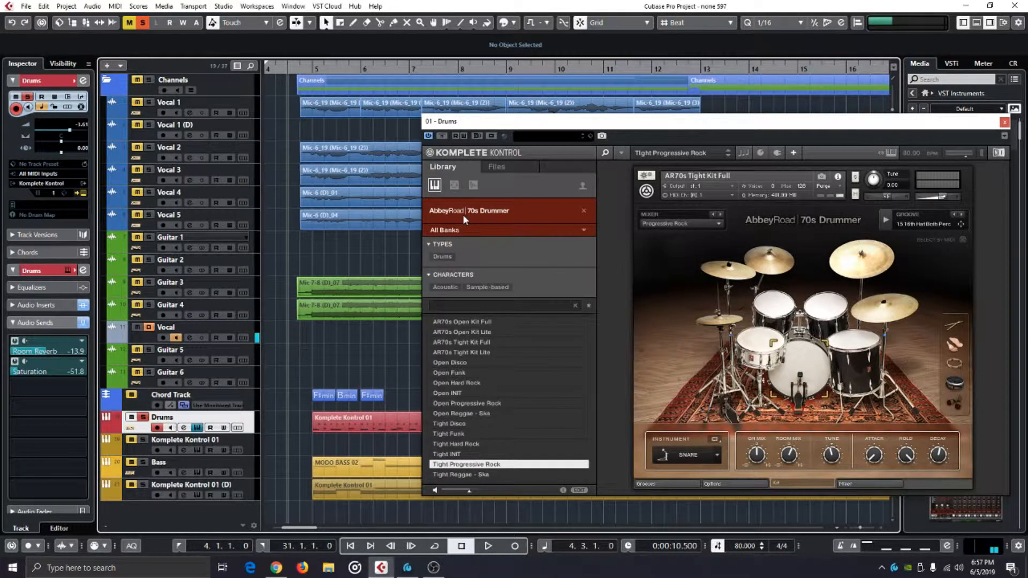
key("space")
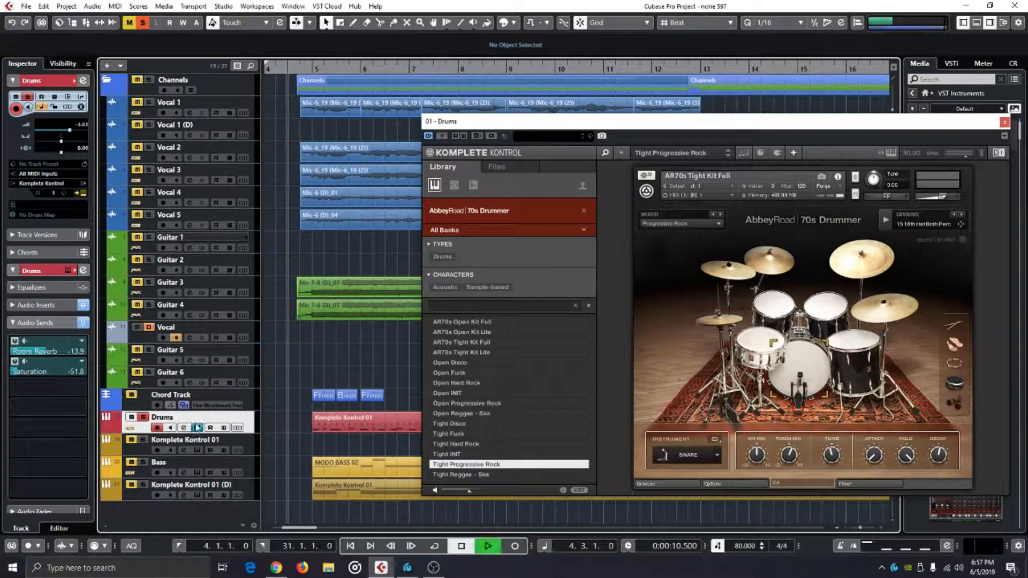
key("space")
left_click(83, 322)
left_click(83, 305)
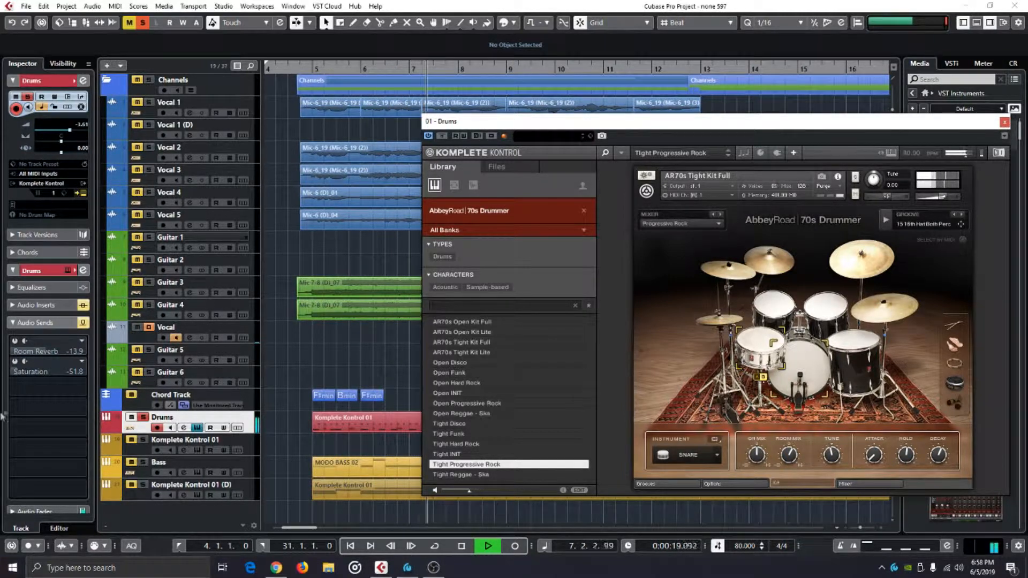
key("space")
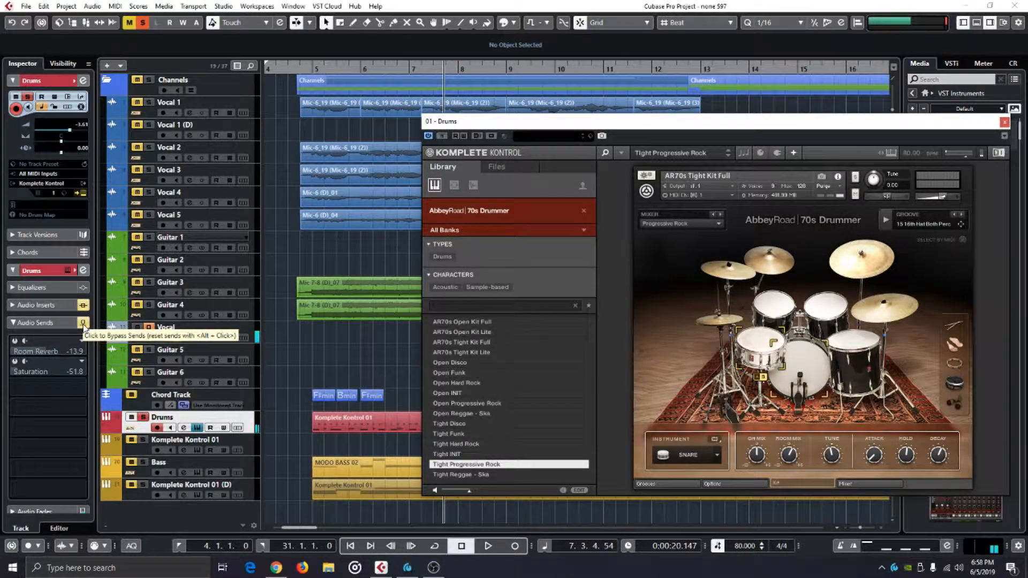
Reactivate the Drums track's audio sends and inserts during another listen, and expand its list of inserts
left_click(84, 324)
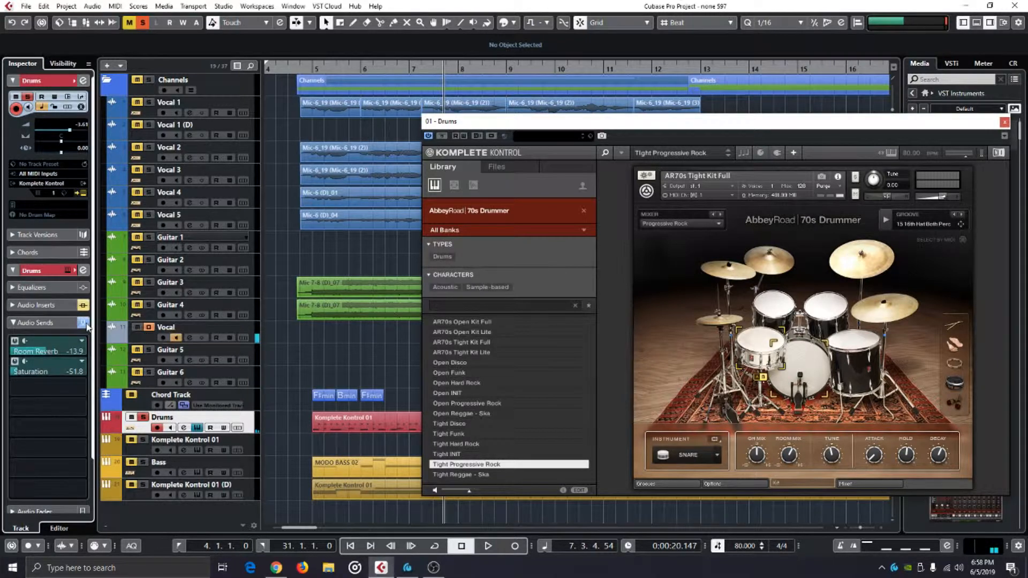
key("space")
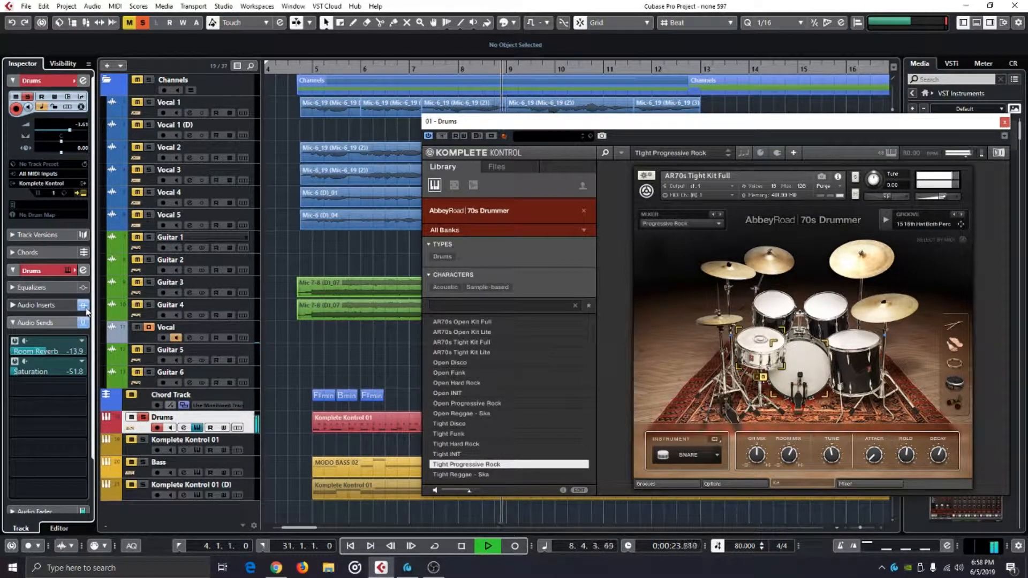
left_click(67, 308)
key("space")
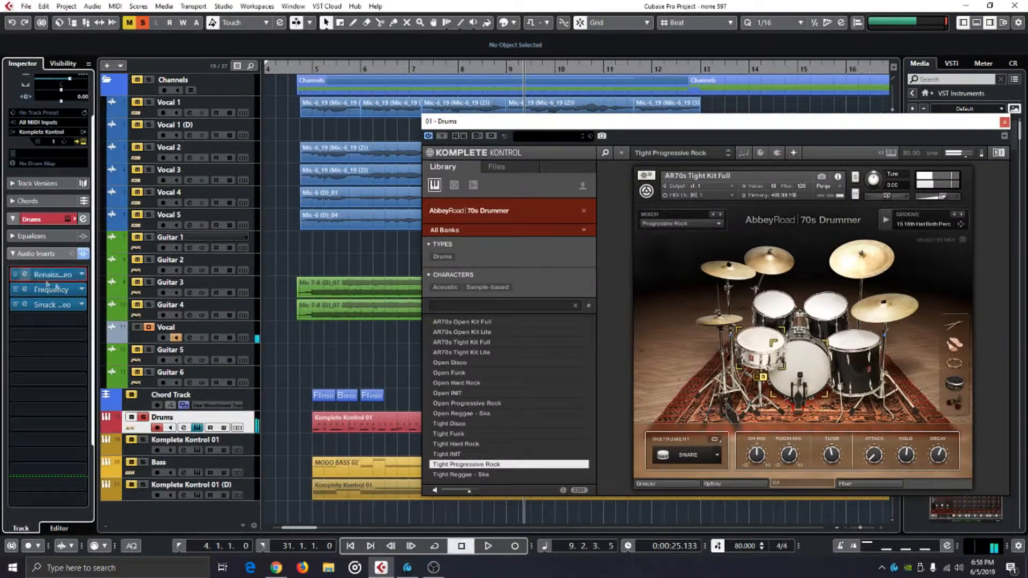
Open the Renaissance Axx insert of the Drums track beside the instrument window and set the playhead to 4.4.1
left_click(46, 278)
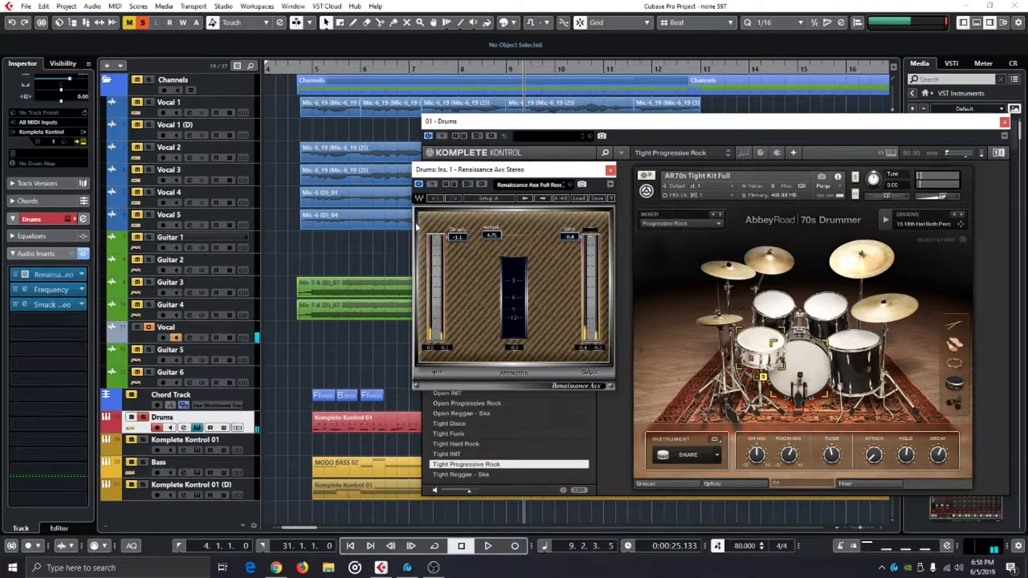
left_click_drag(498, 177, 412, 226)
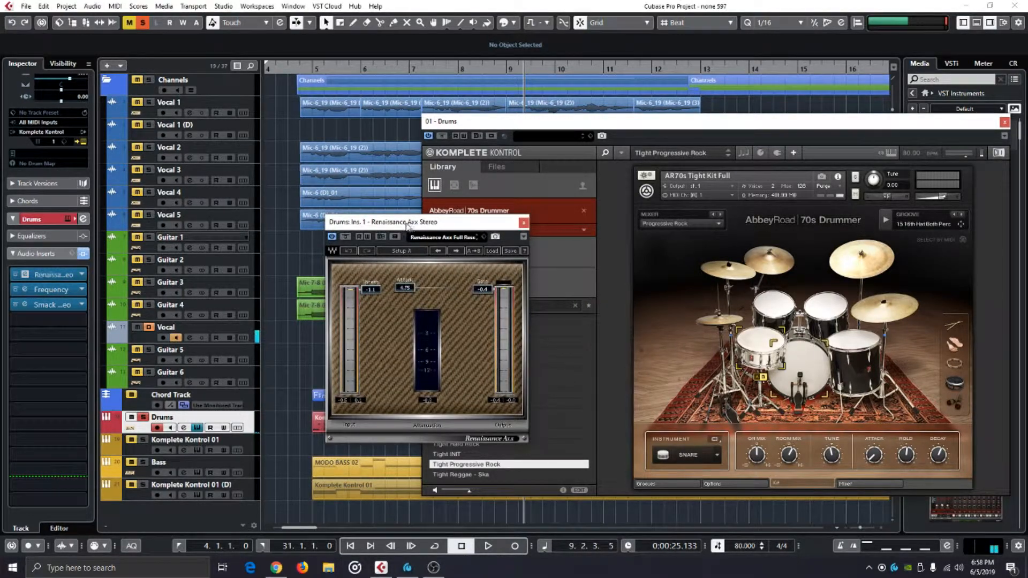
left_click(303, 69)
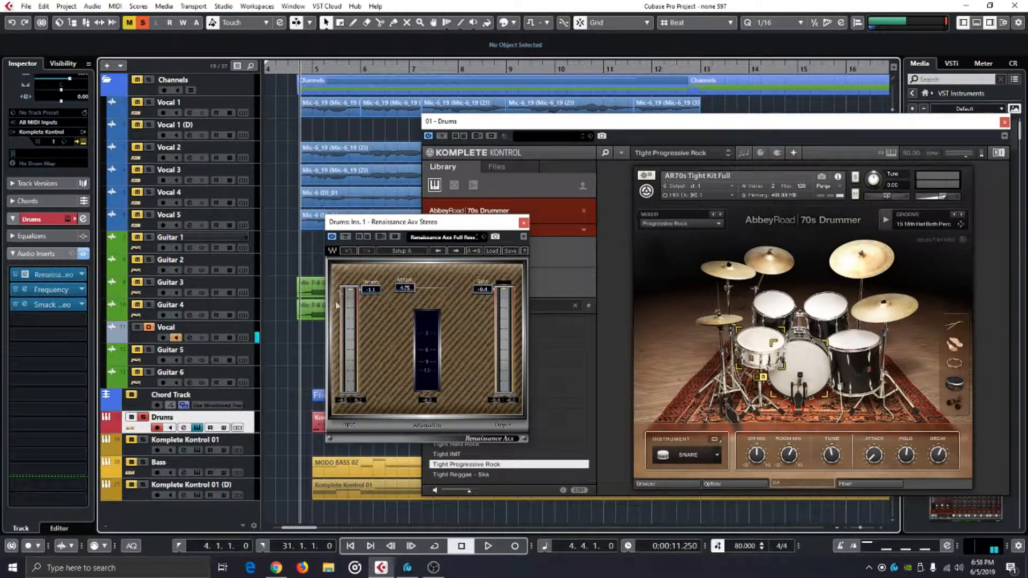
Play the drums with the Frequency and Smack inserts bypassed, toggling the Renaissance Axx bypass to compare the sound
key("space")
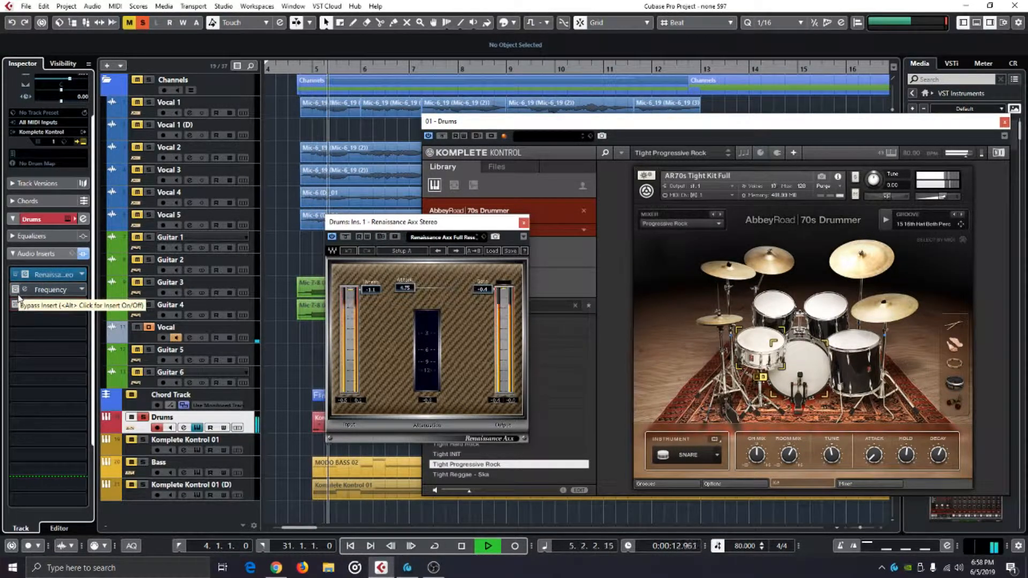
left_click(345, 237)
left_click(345, 237)
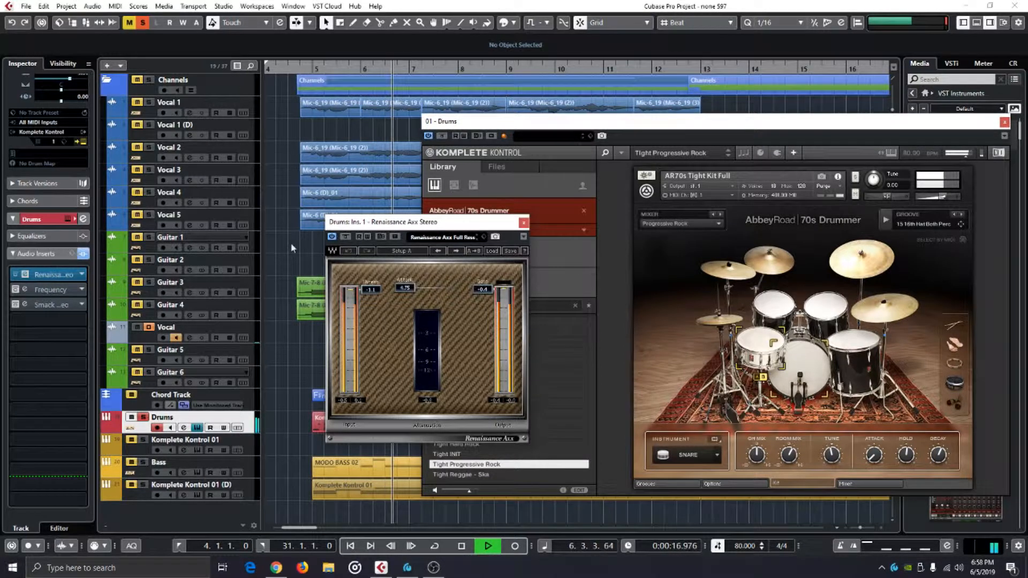
Stop the playback, and close and reopen the Renaissance Axx editor of the Drums track
key("space")
double_click(28, 276)
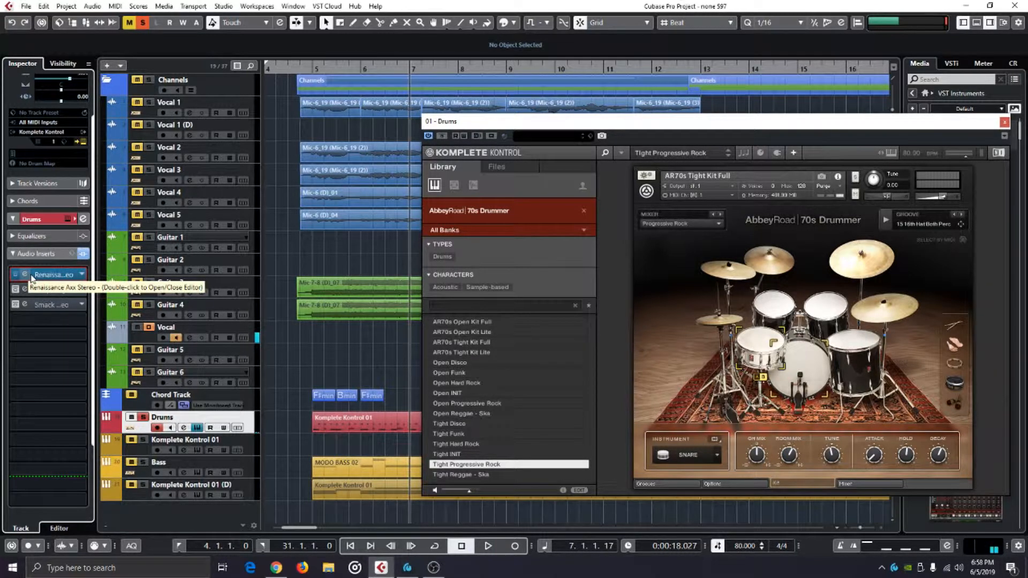
double_click(31, 275)
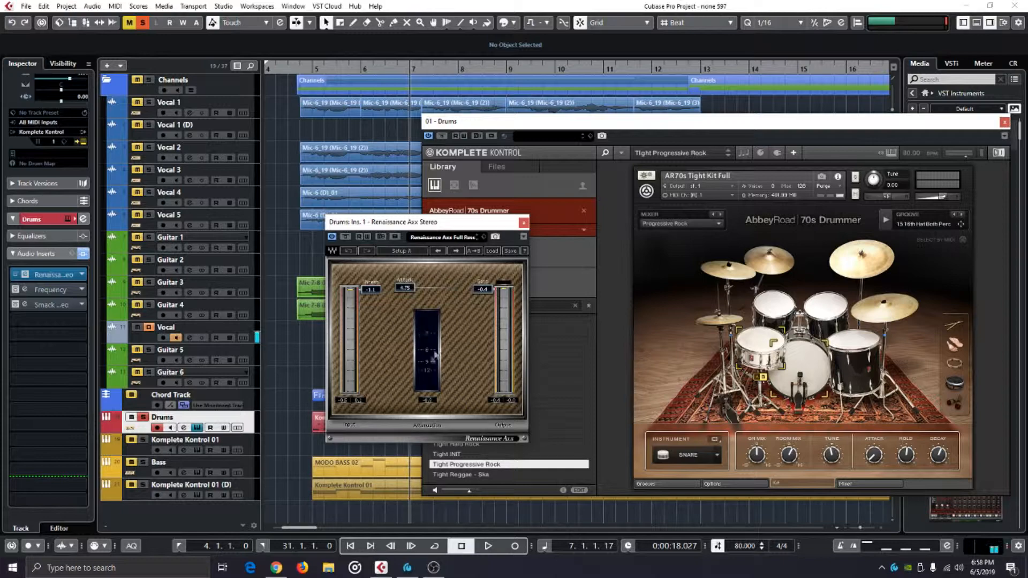
Load the L1 limiter Stereo plug-in into the fourth insert slot of the Drums track
left_click(75, 320)
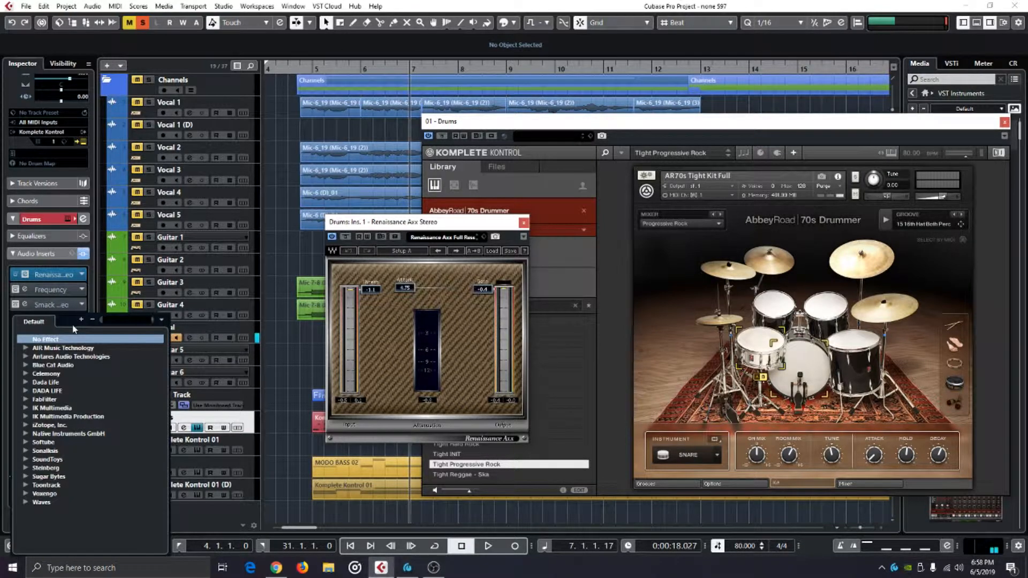
type("k1")
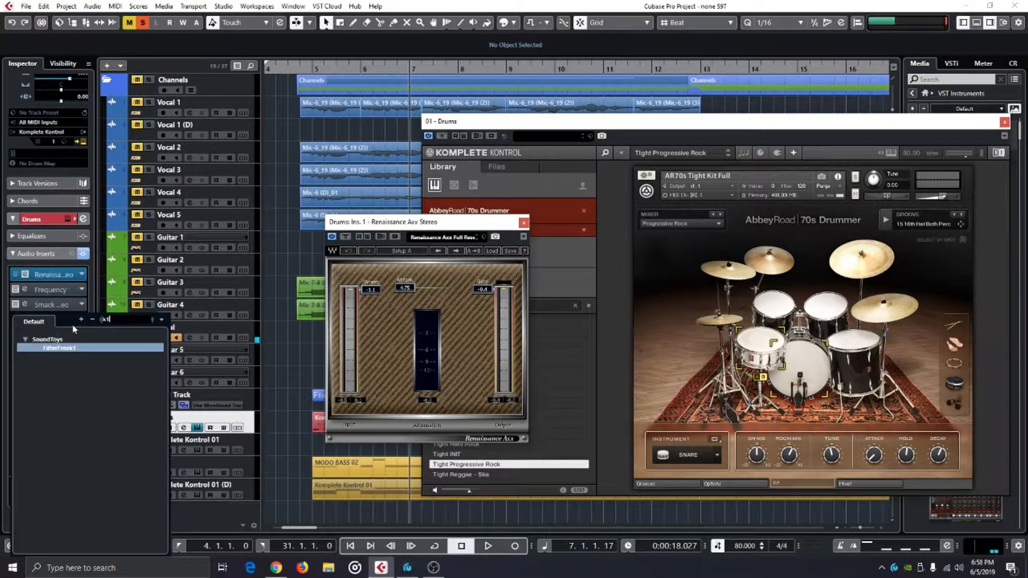
key("BackSpace")
key("BackSpace")
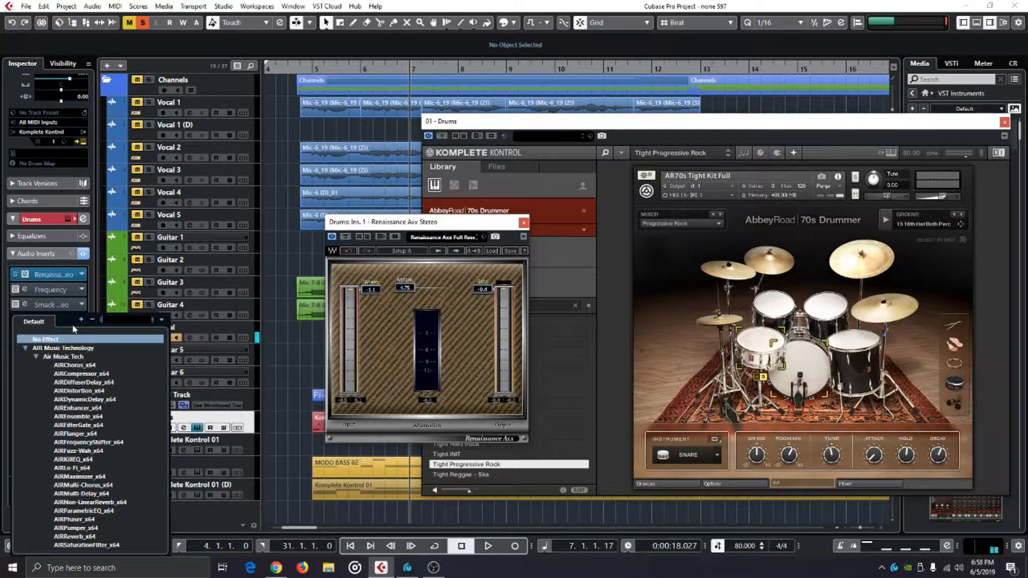
type("l")
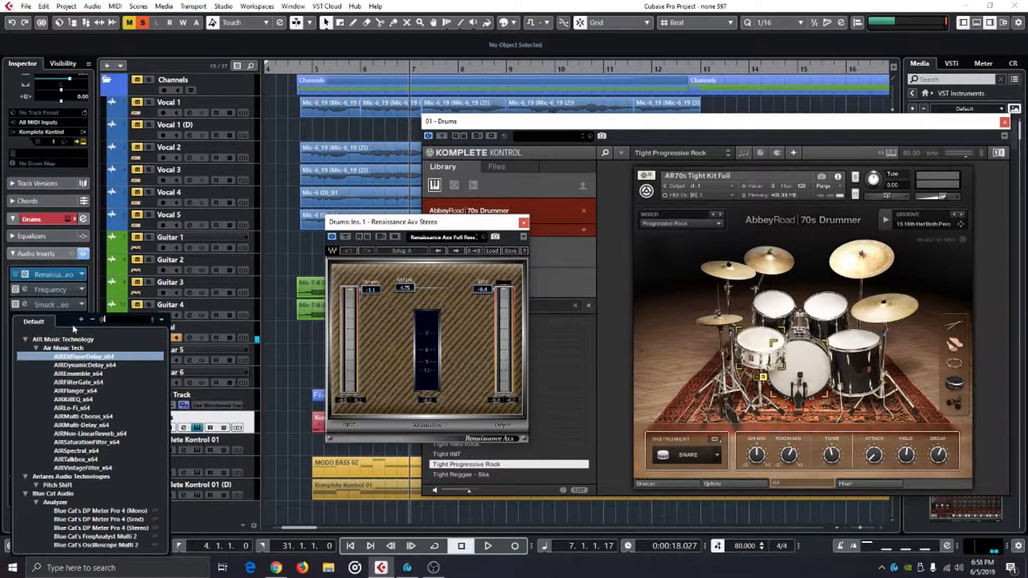
type("1")
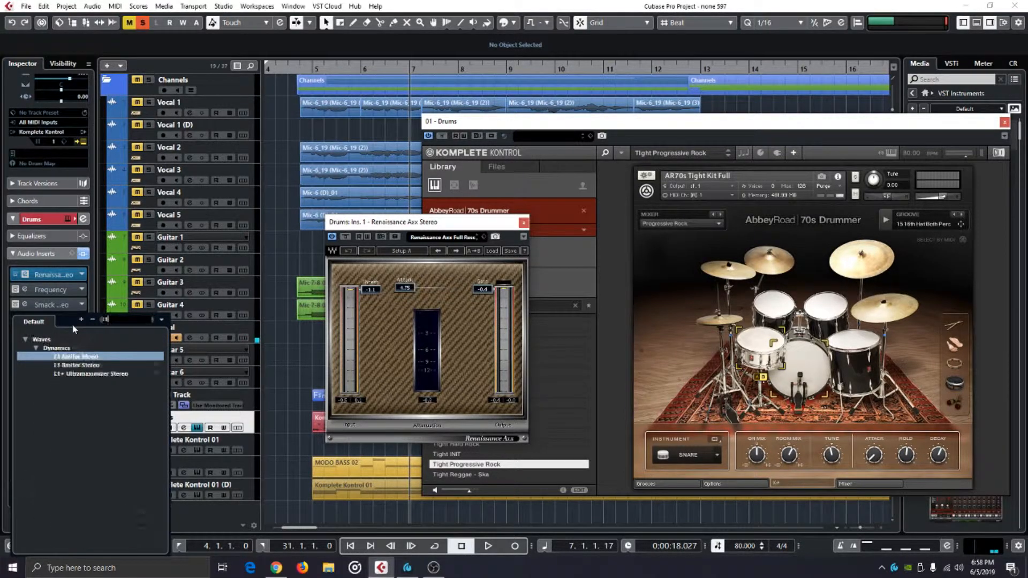
left_click(84, 366)
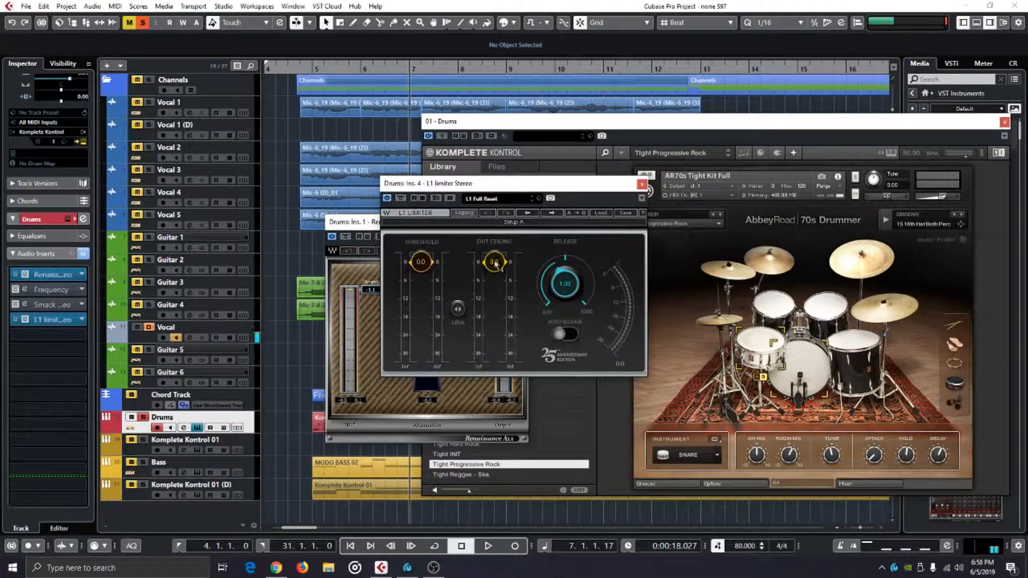
Place the L1 limiter beside the Renaissance Axx with its out ceiling at -0.4, and compare its Legacy and Modern interfaces
left_click_drag(481, 190, 628, 239)
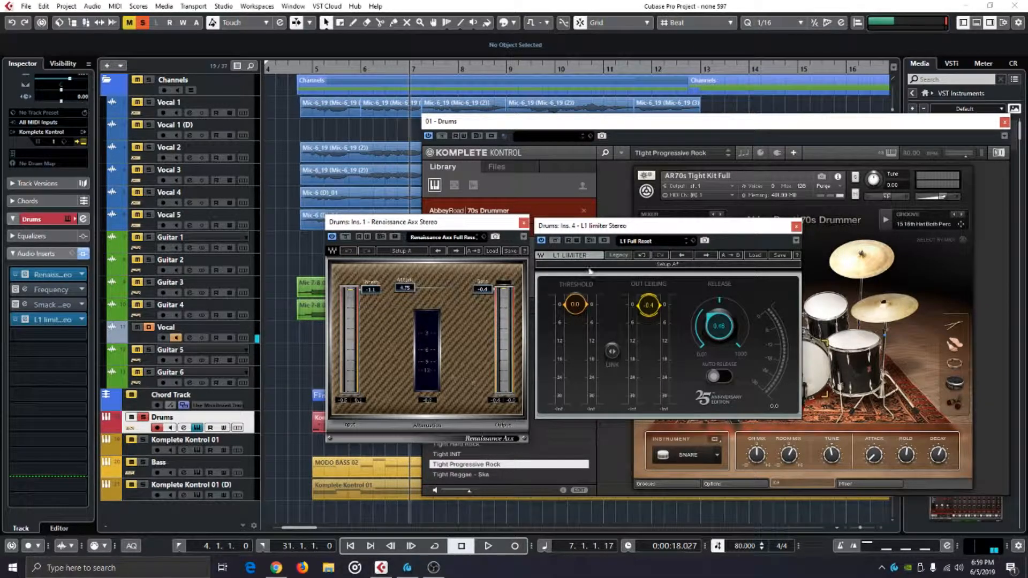
left_click(618, 255)
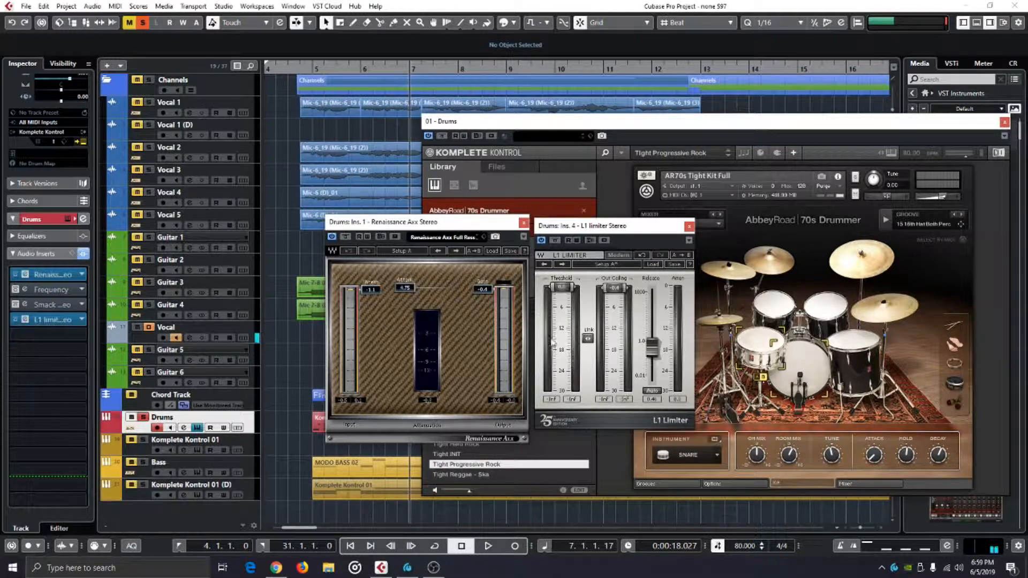
left_click(608, 256)
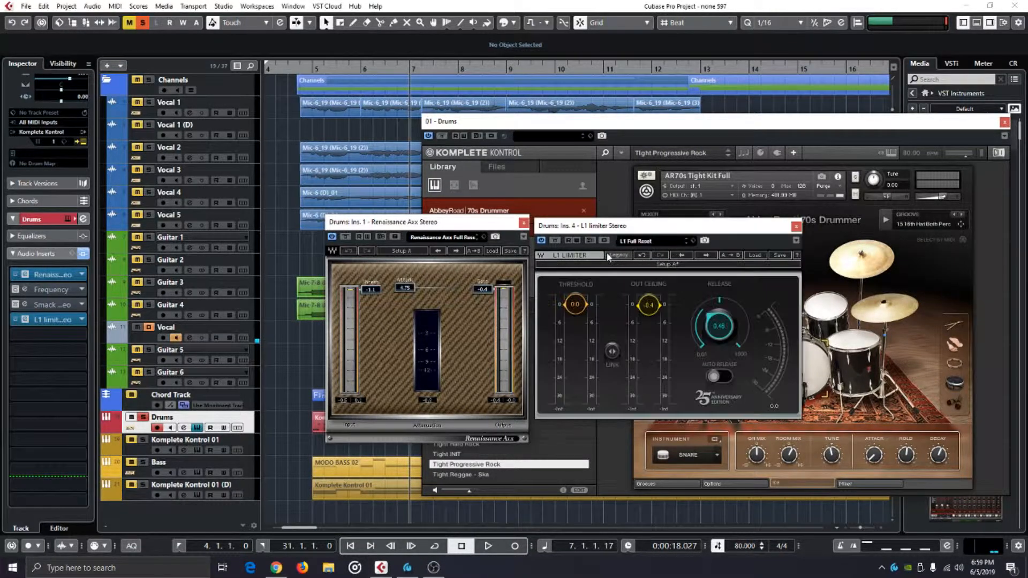
left_click(796, 226)
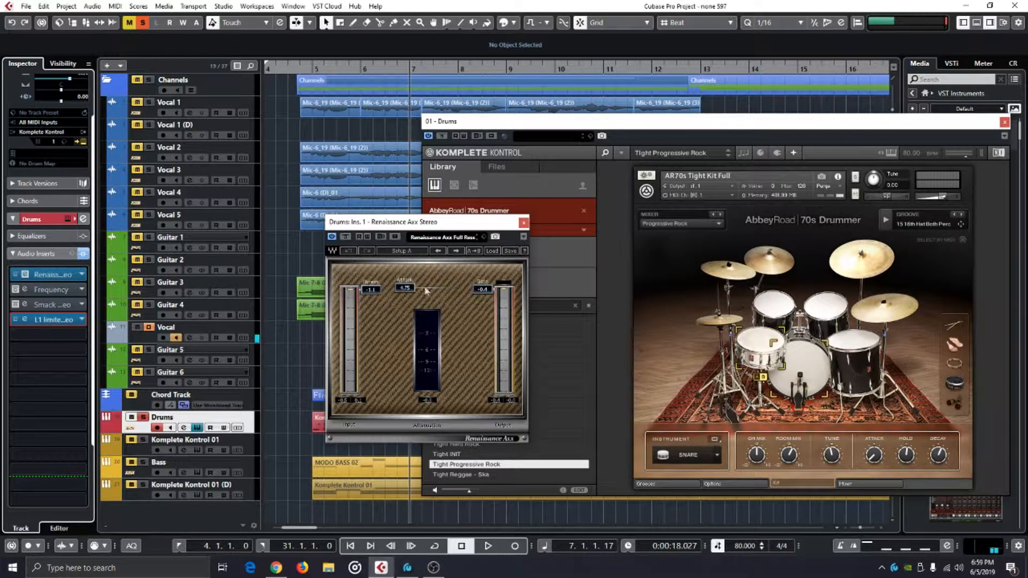
Remove the L1 limiter by setting the fourth insert slot of the Drums track to No Effect
left_click(83, 323)
scroll(75, 364, "up", 6)
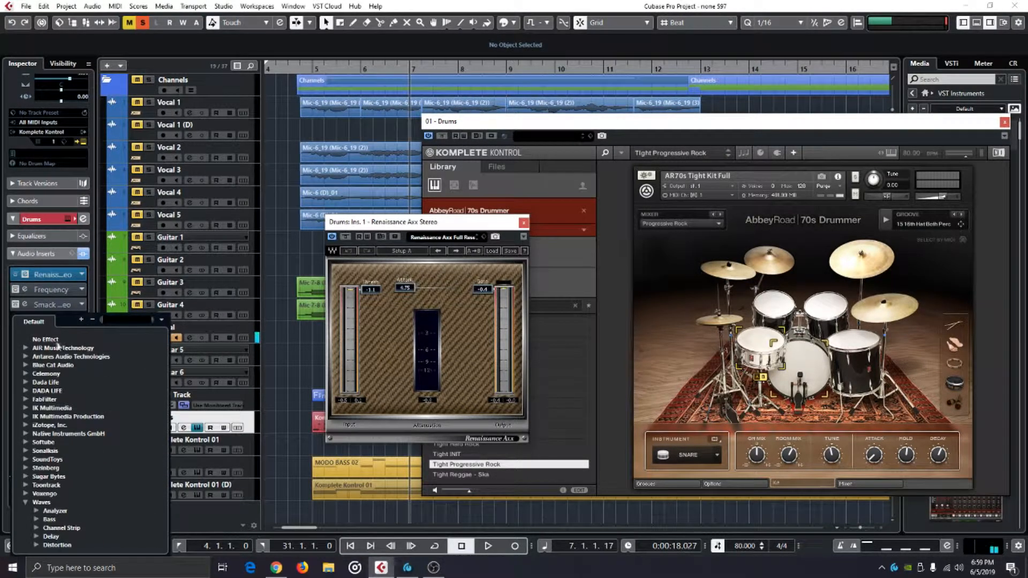
left_click(53, 338)
left_click(490, 300)
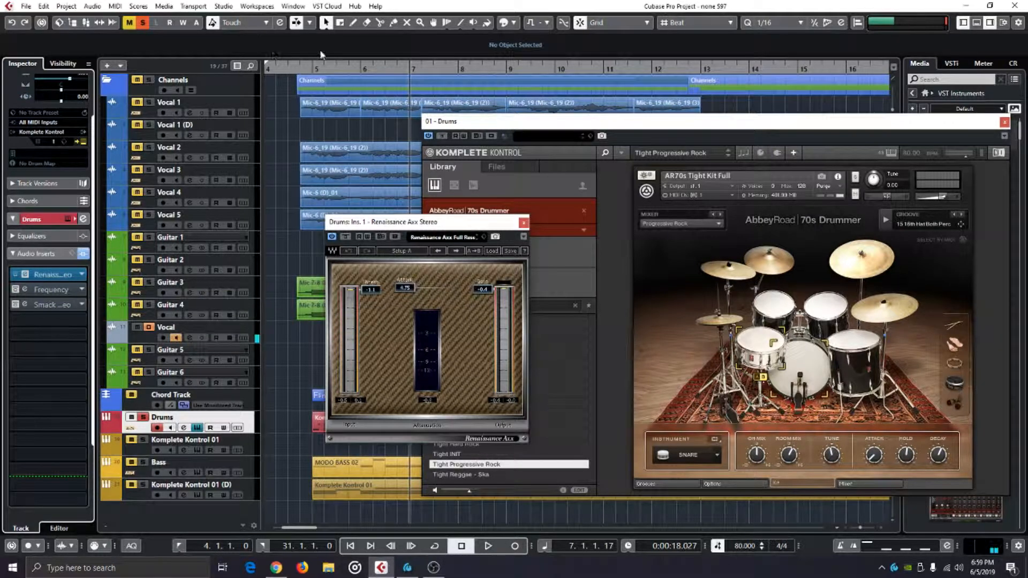
Play the drums from just before bar 5 with the Frequency EQ open, toggling its bypass and leaving it active
left_click(295, 70)
key("space")
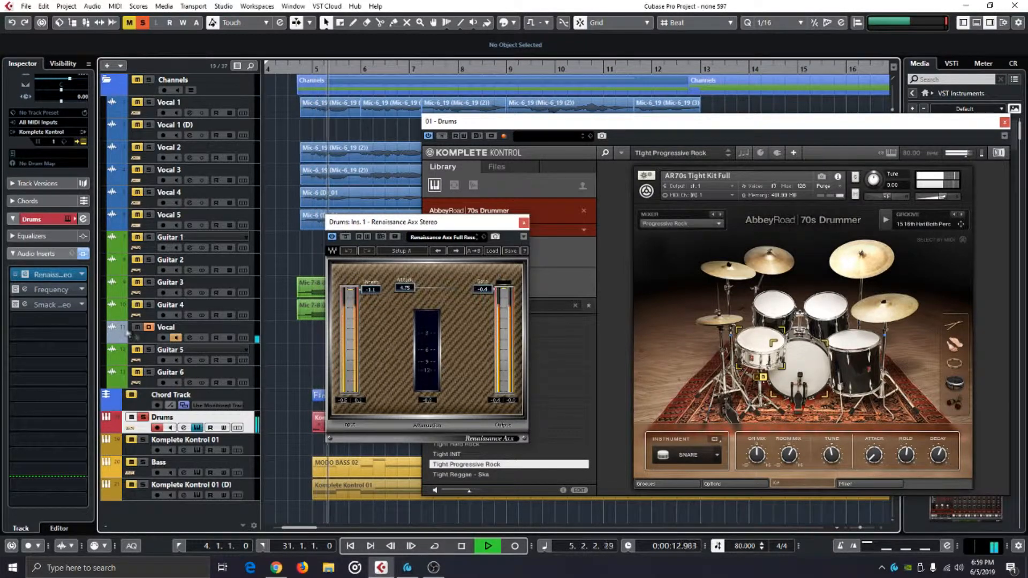
left_click(27, 292)
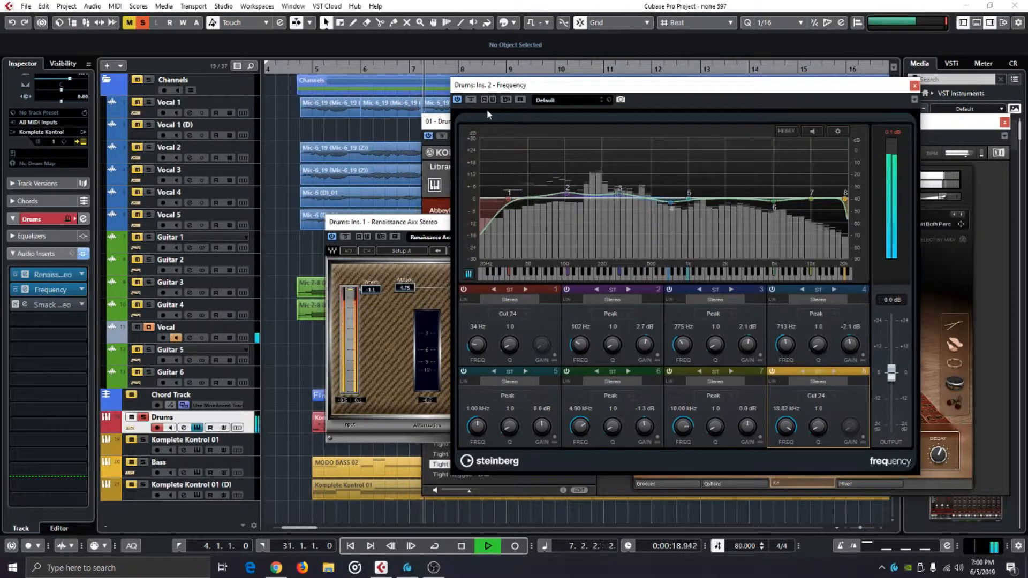
left_click(472, 100)
left_click(25, 290)
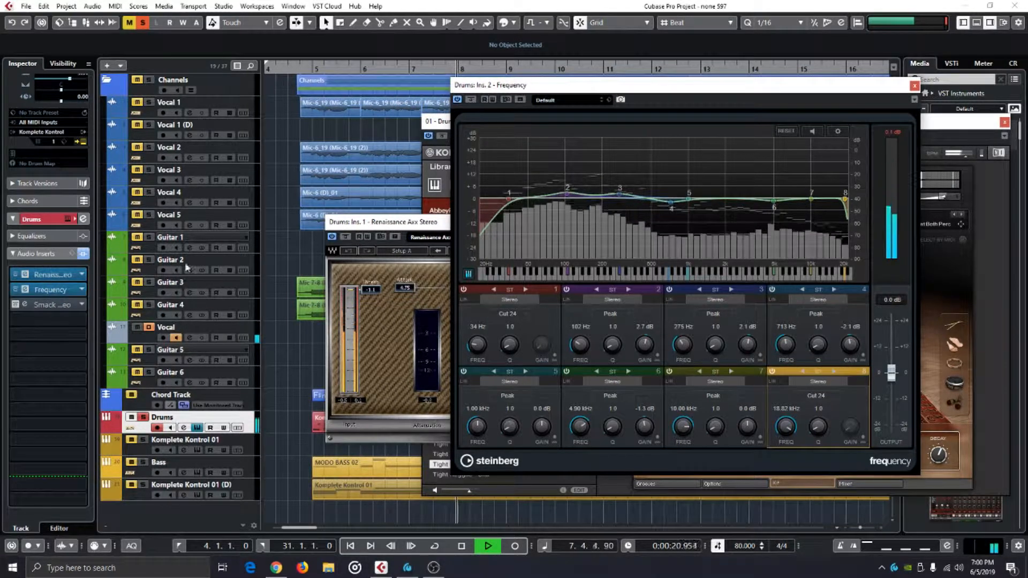
Open the Smack Attack insert in place of the Frequency editor and activate it while the drums play
left_click(22, 305)
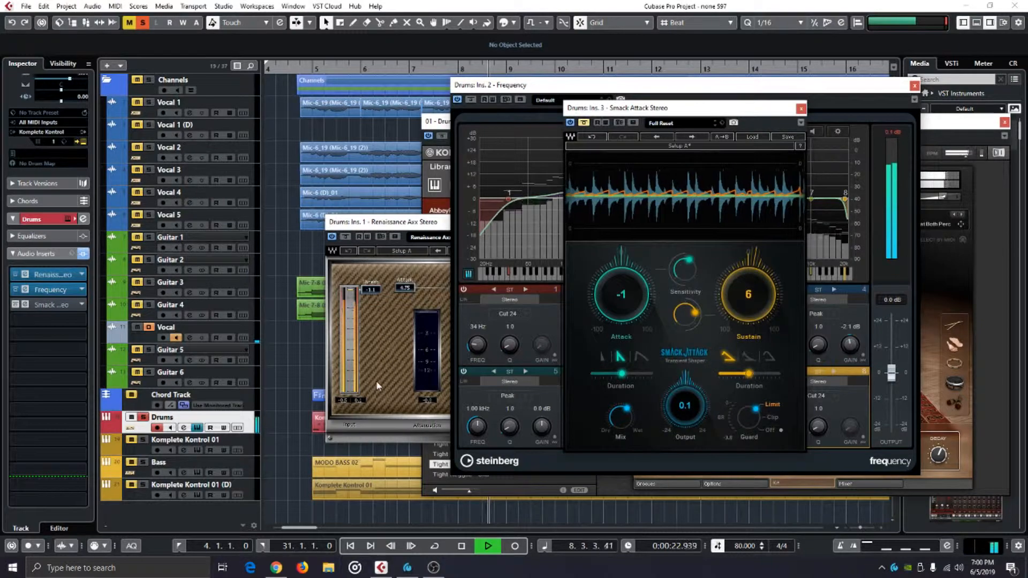
key("space")
left_click(914, 86)
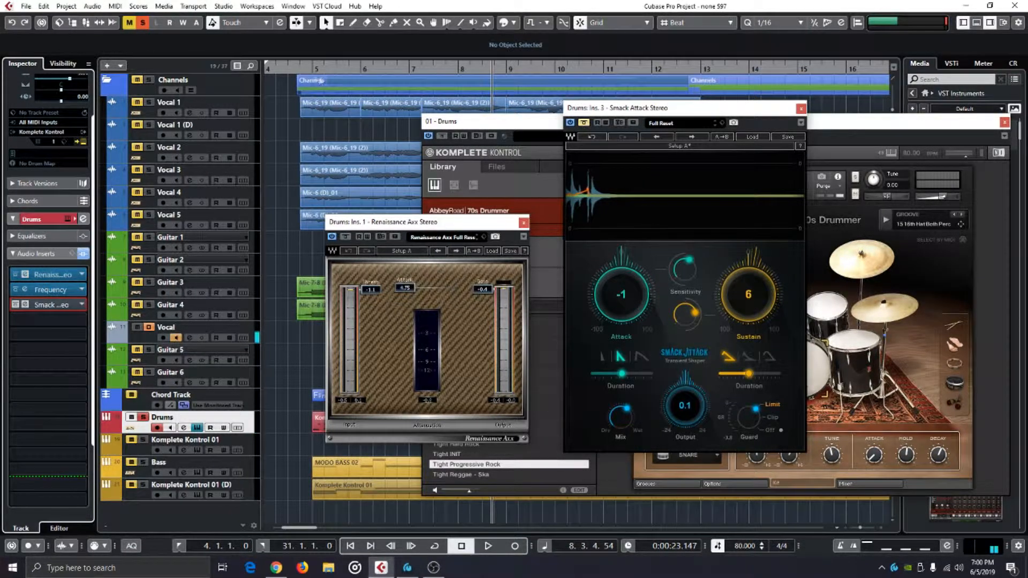
key("space")
left_click(583, 122)
Try the Smack Attack's Attack at -100 during playback and undo the change
left_click_drag(623, 307, 623, 353)
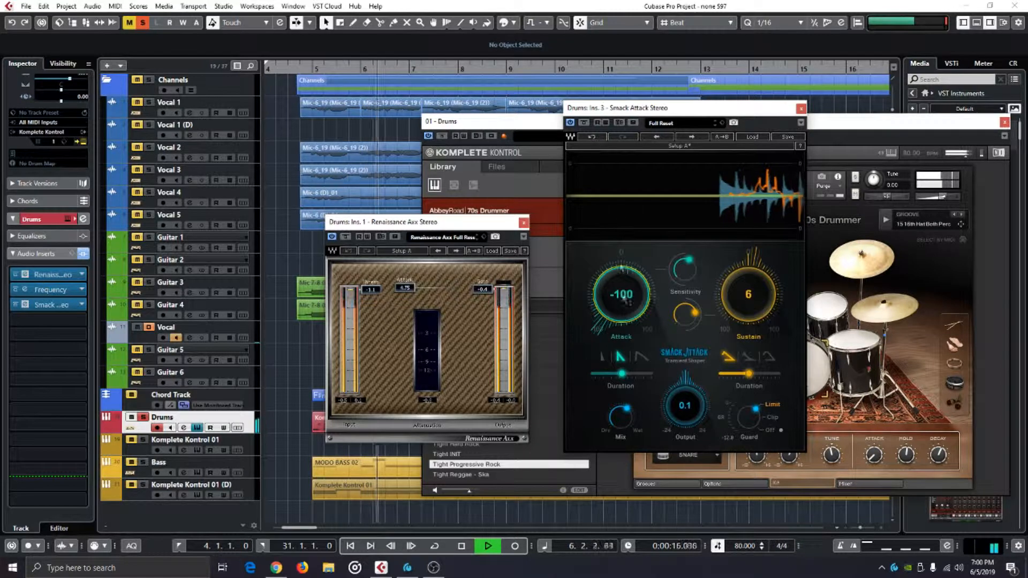
left_click(594, 136)
left_click(597, 136)
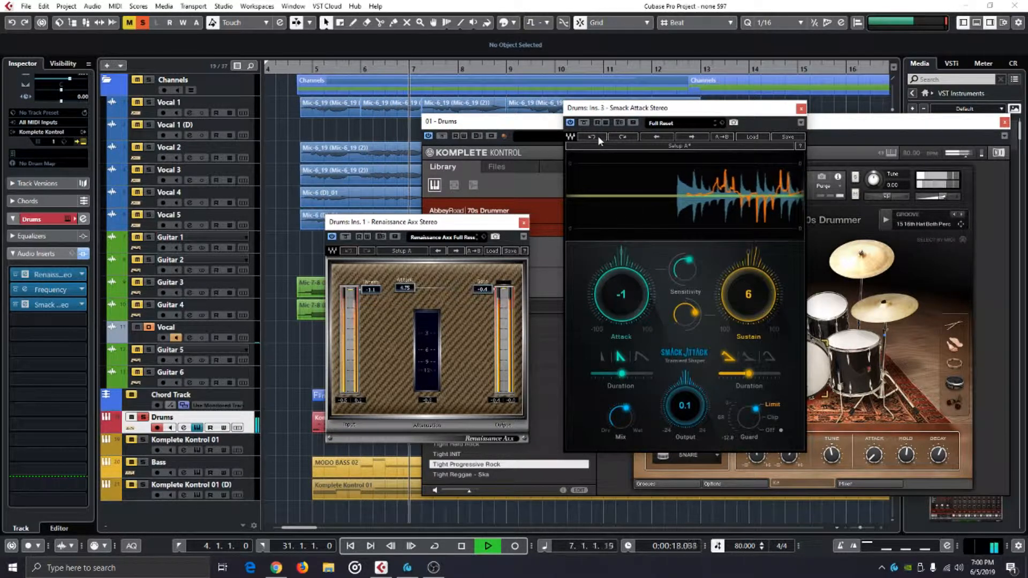
key("space")
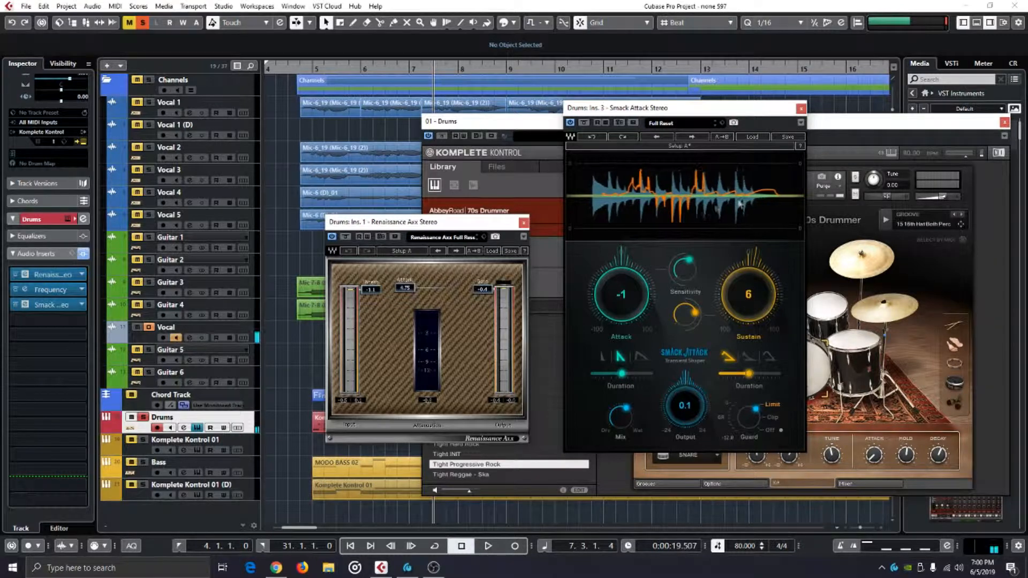
Play the drums again, toggling the Smack Attack bypass to compare the sound with and without it
key("space")
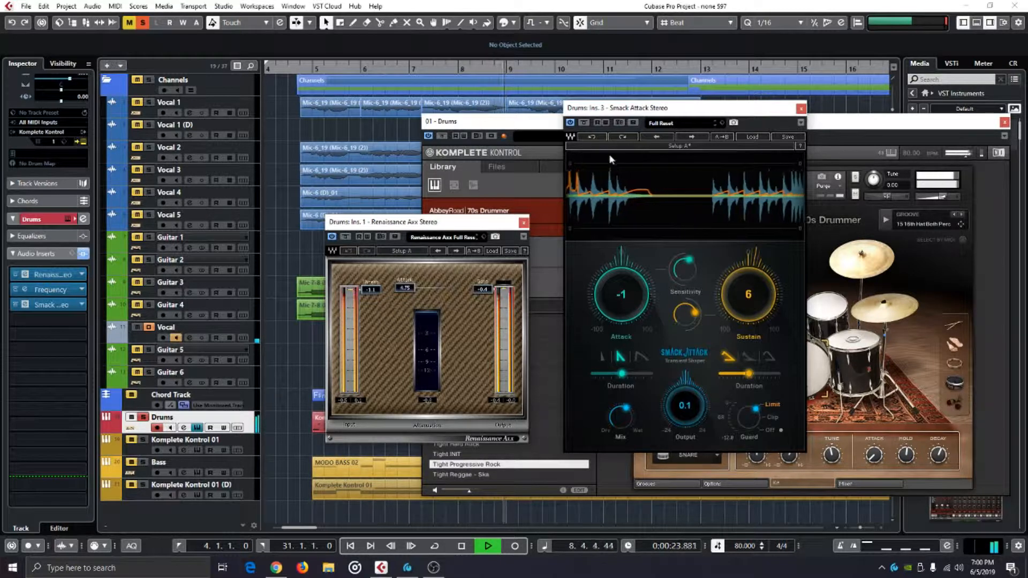
left_click(584, 123)
left_click(584, 123)
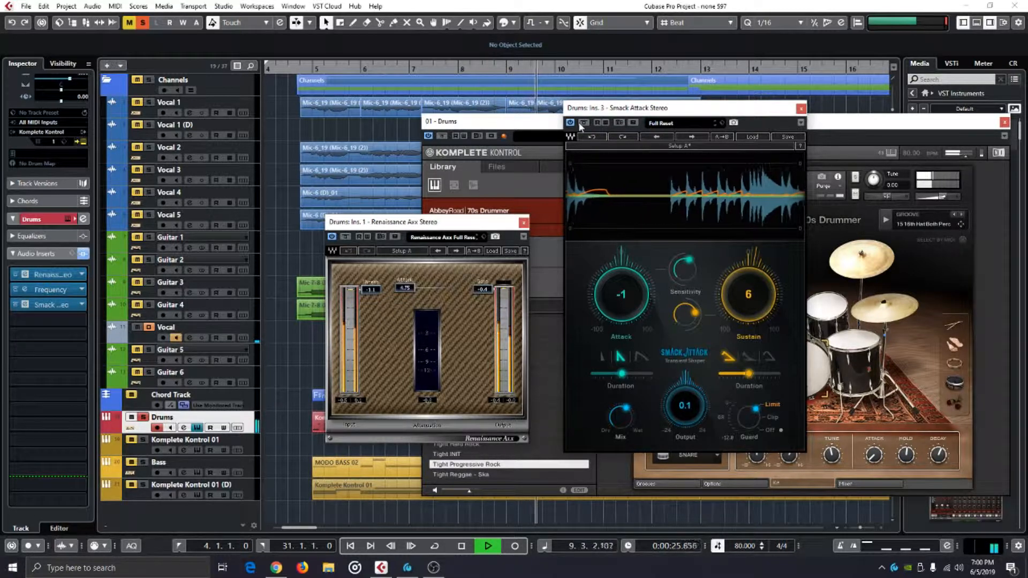
key("space")
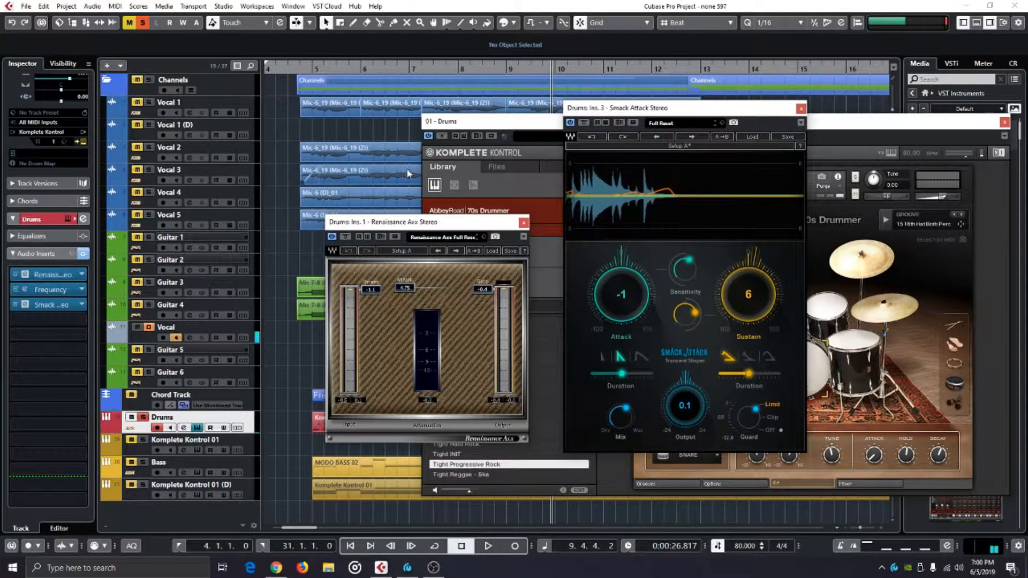
Listen to the Drums track from 4.4.1 with its audio inserts and sends bypassed, and reactivate the sends
left_click(85, 255)
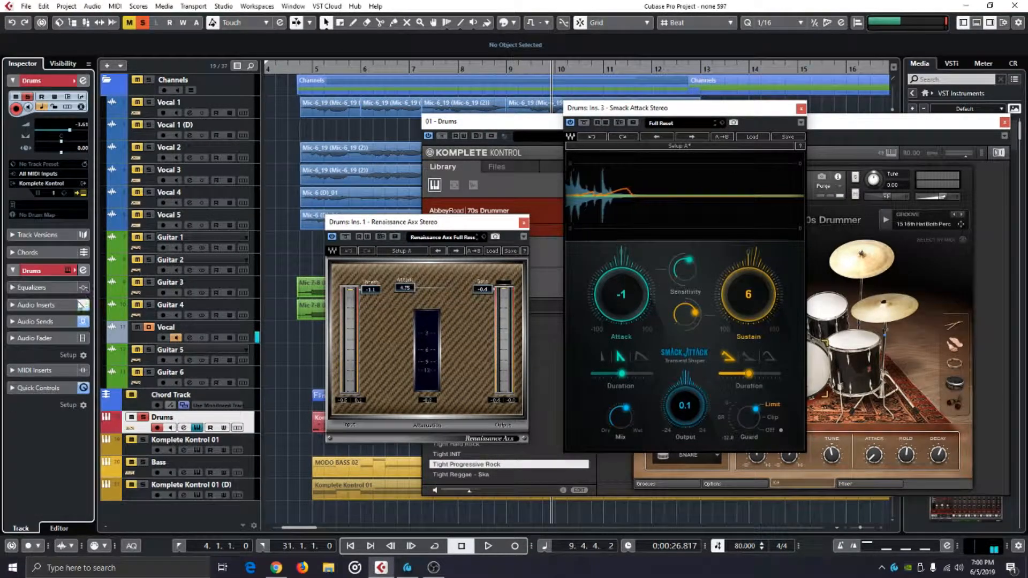
left_click(305, 372)
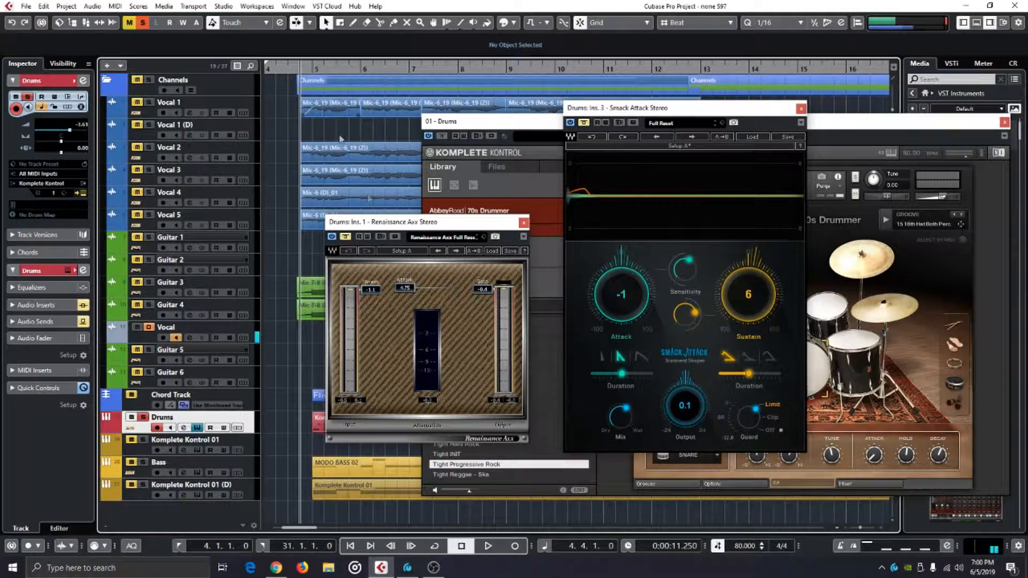
key("space")
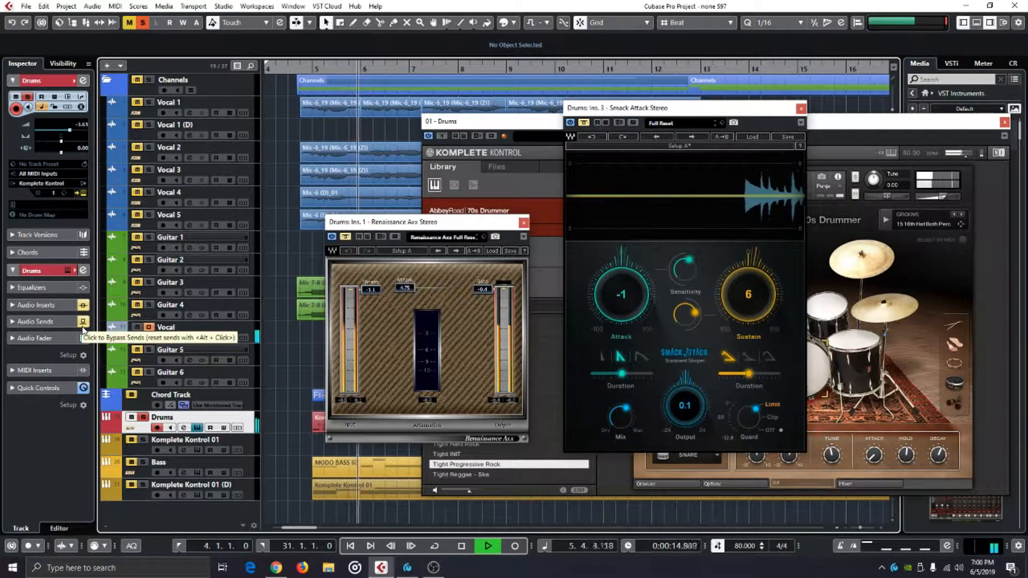
key("space")
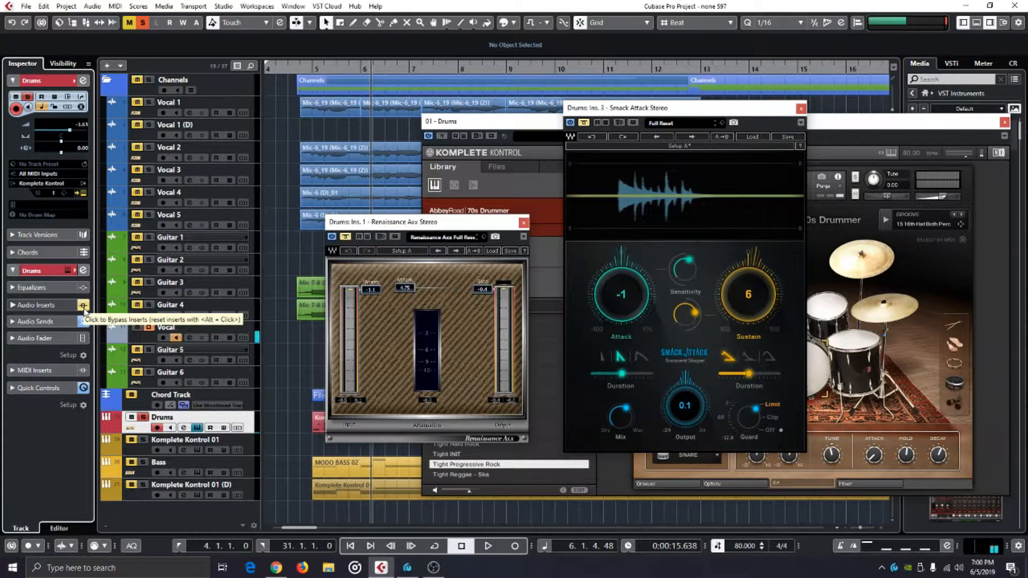
Reactivate the Drums track's audio inserts for a comparison listen and expand its list of inserts
left_click(84, 310)
key("space")
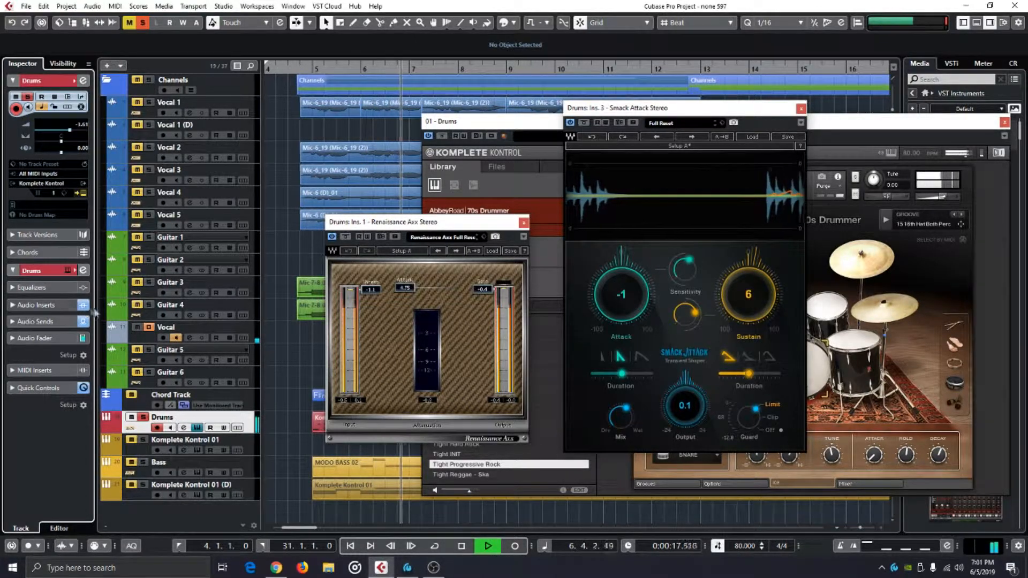
left_click(59, 304)
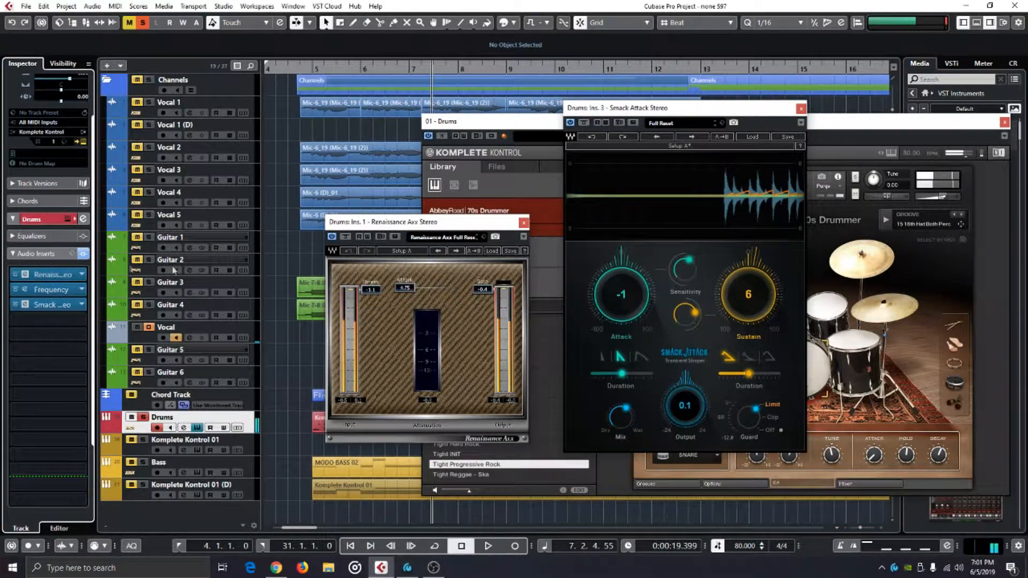
key("space")
Solo the Guitar 3 track instead of Drums and expand its list of sends
left_click(148, 282)
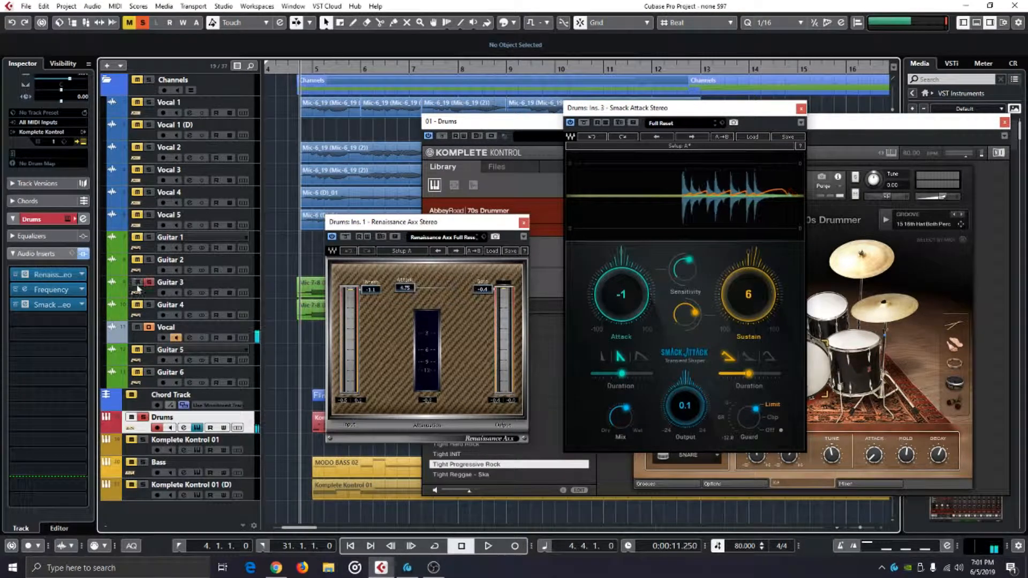
left_click(142, 417)
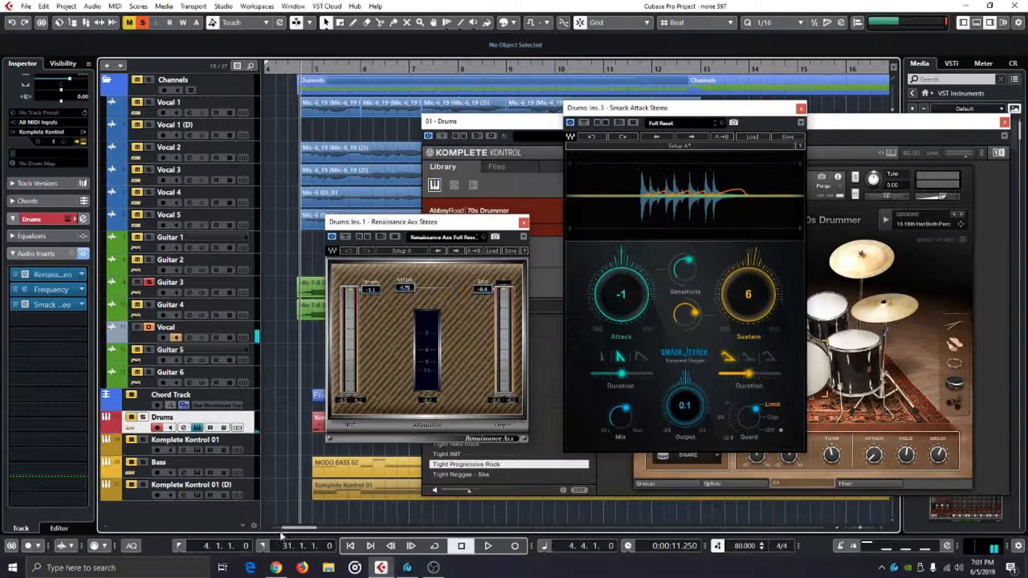
left_click(183, 281)
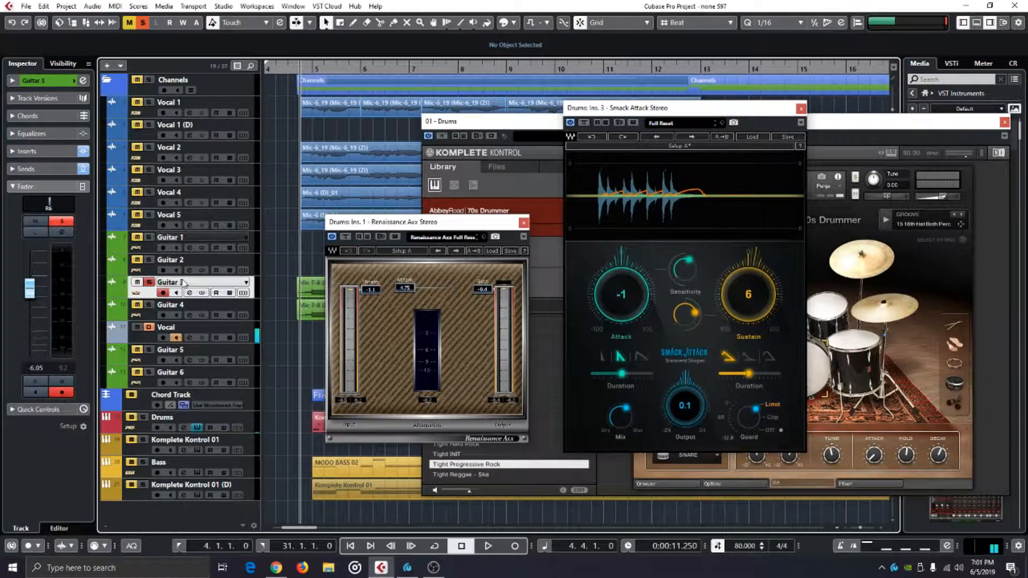
left_click(60, 151)
left_click(59, 420)
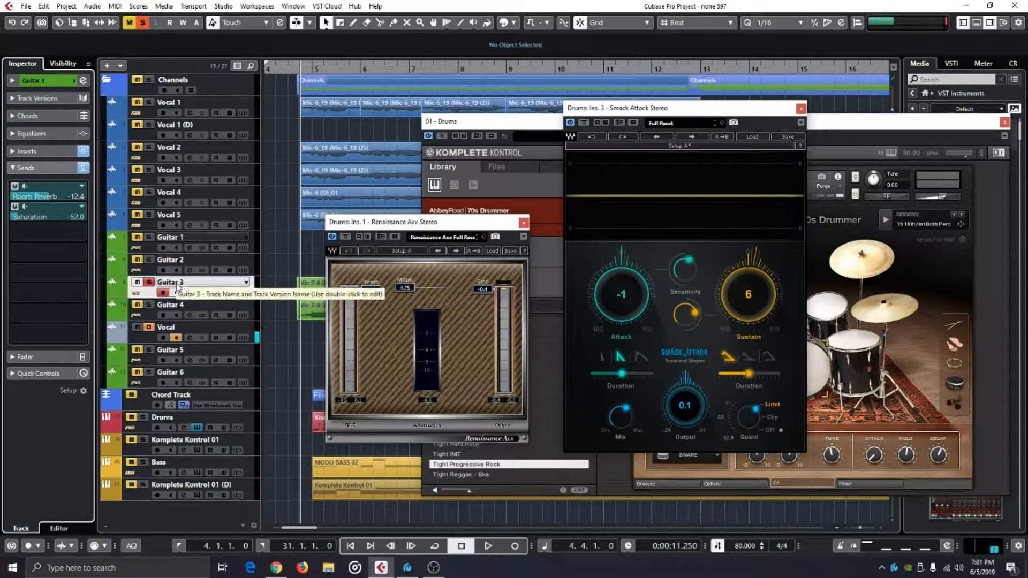
Play Guitar 3 from 4.4.1, bypassing its sends and audio inserts to compare the sound, and reactivate the sends
scroll(315, 335, "right", 2)
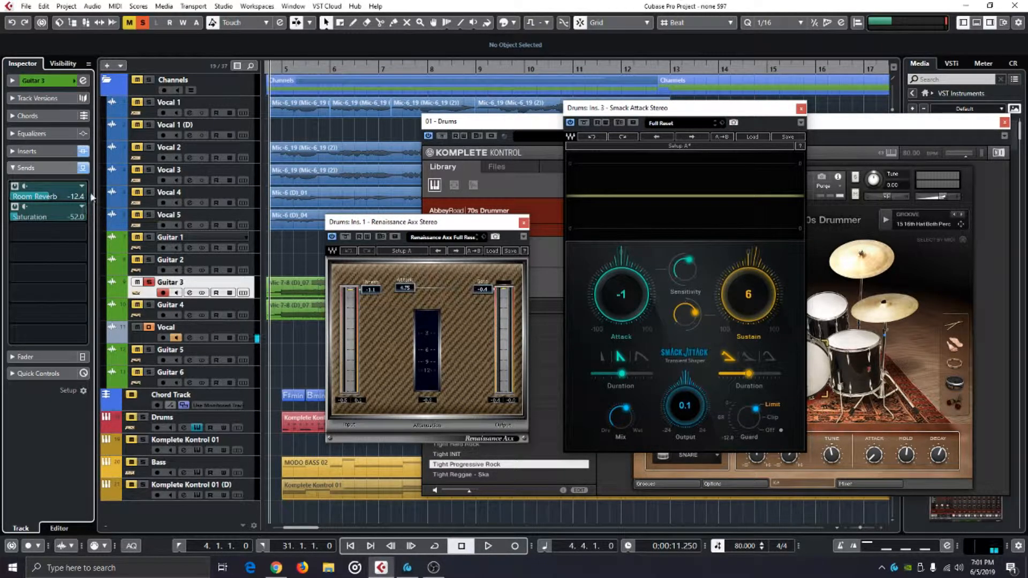
key("space")
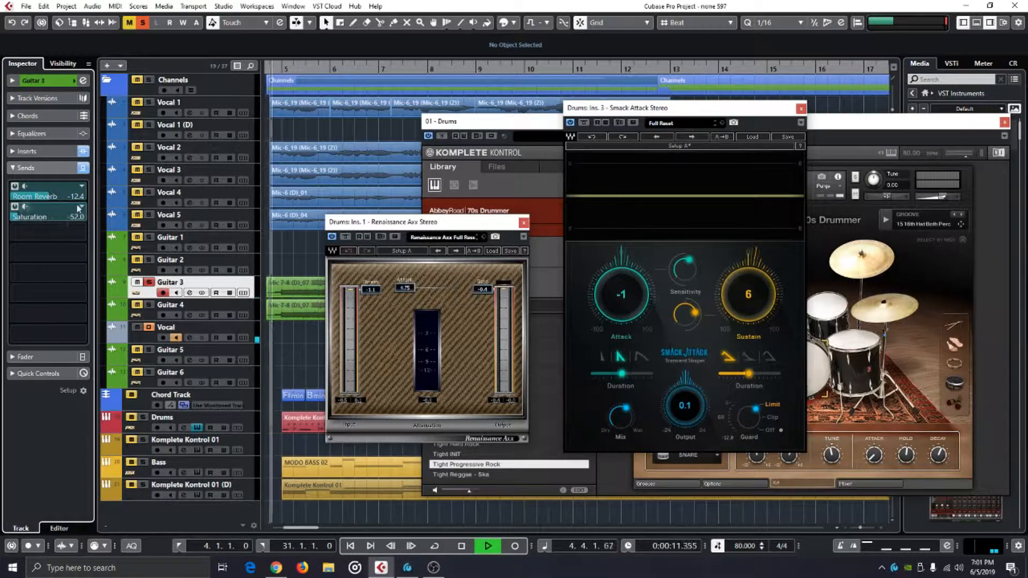
left_click(83, 168)
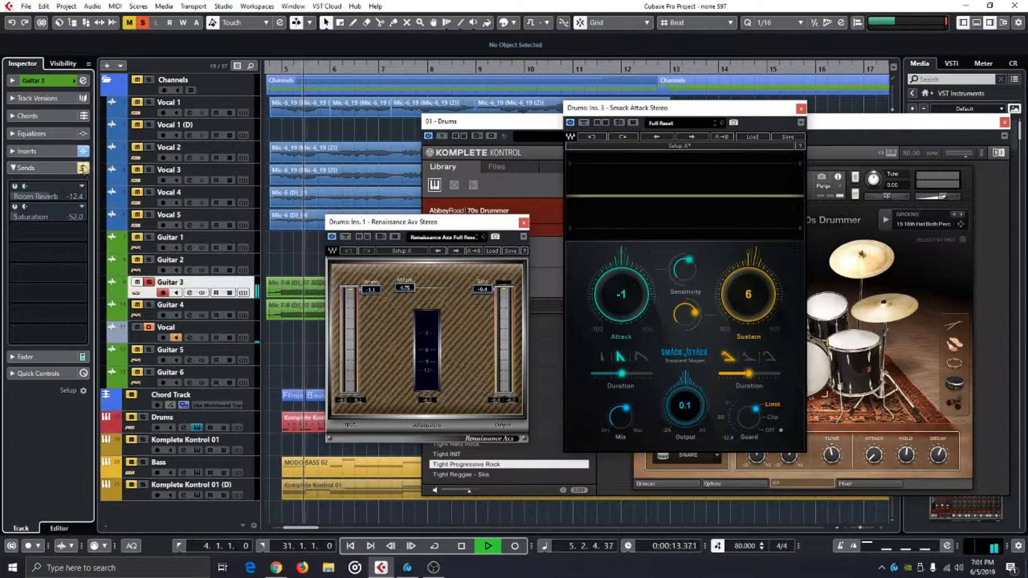
left_click(83, 152)
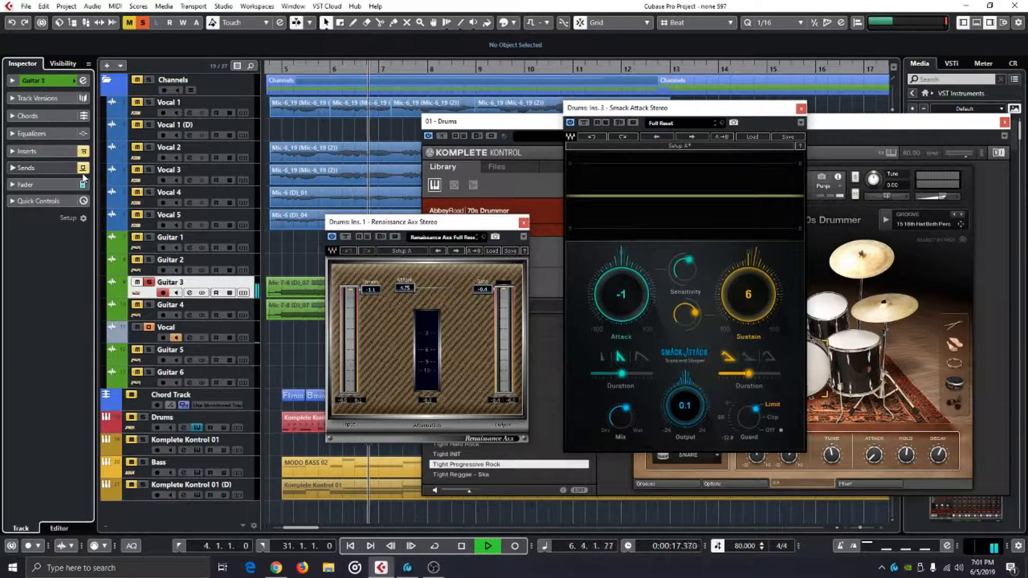
left_click(83, 168)
key("space")
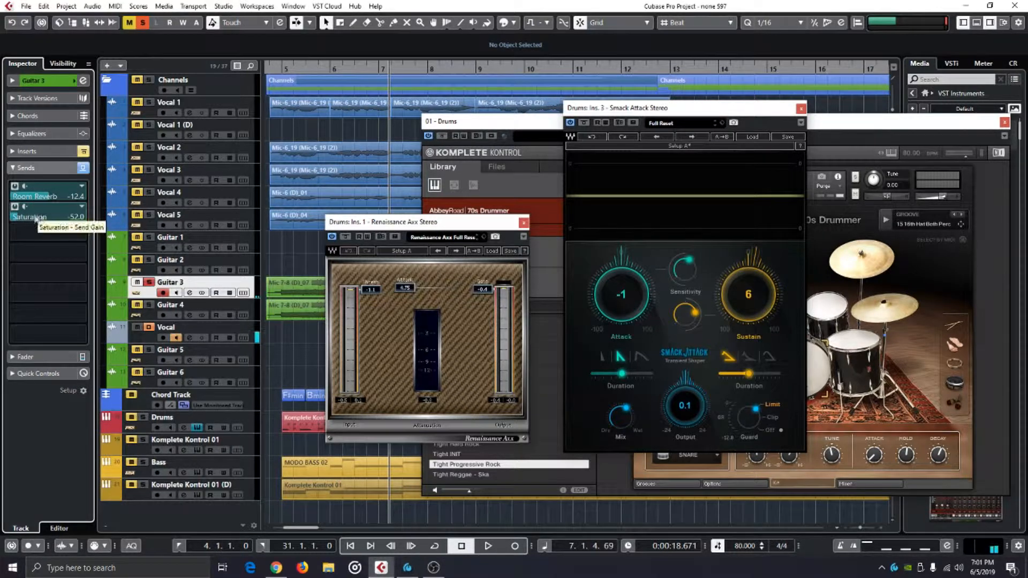
Open Guitar 3's Sonalksis Creative Filter insert and play from 5.1.1, toggling the filter's bypass to compare the sound
left_click(44, 151)
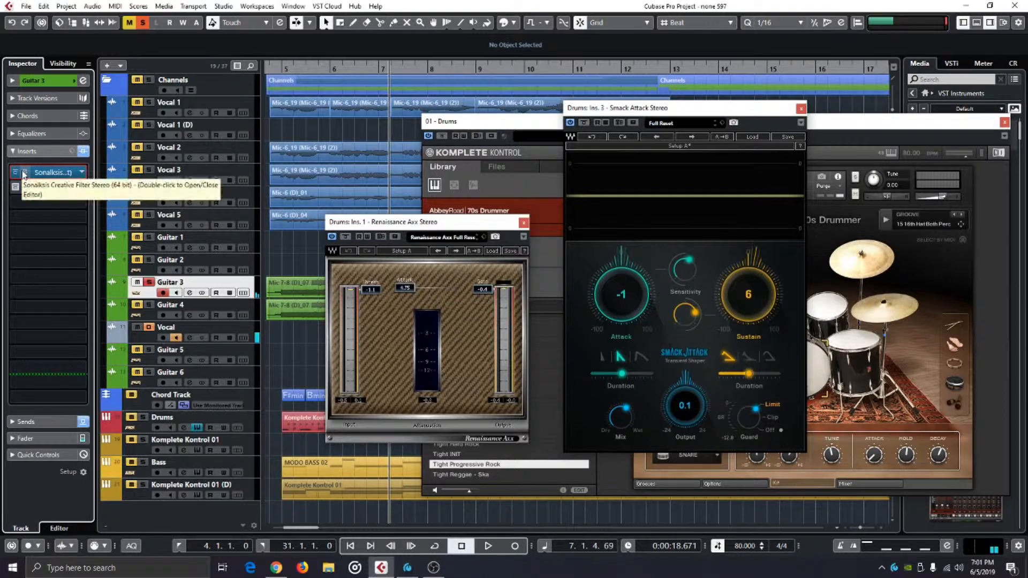
left_click(23, 174)
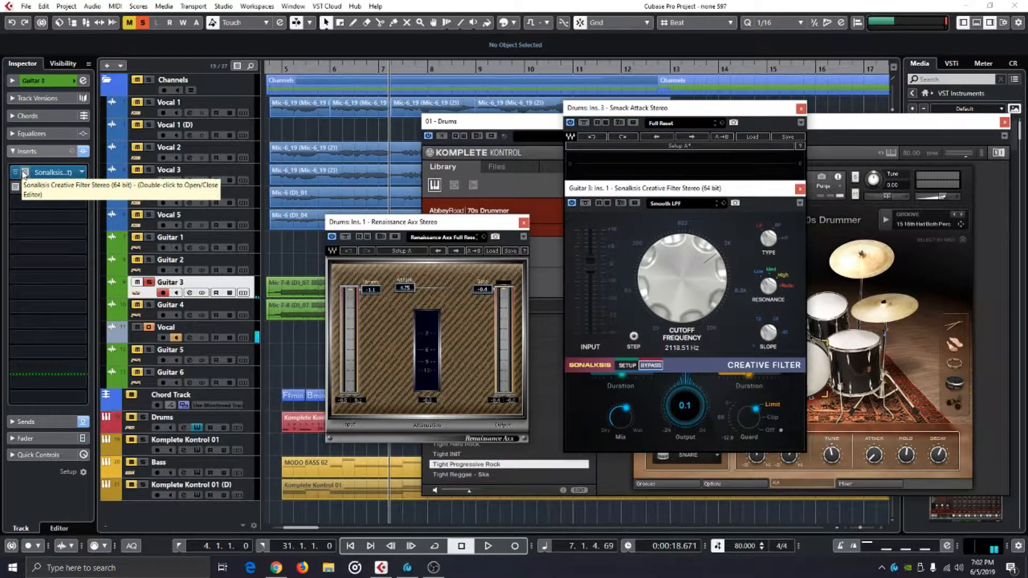
left_click(282, 68)
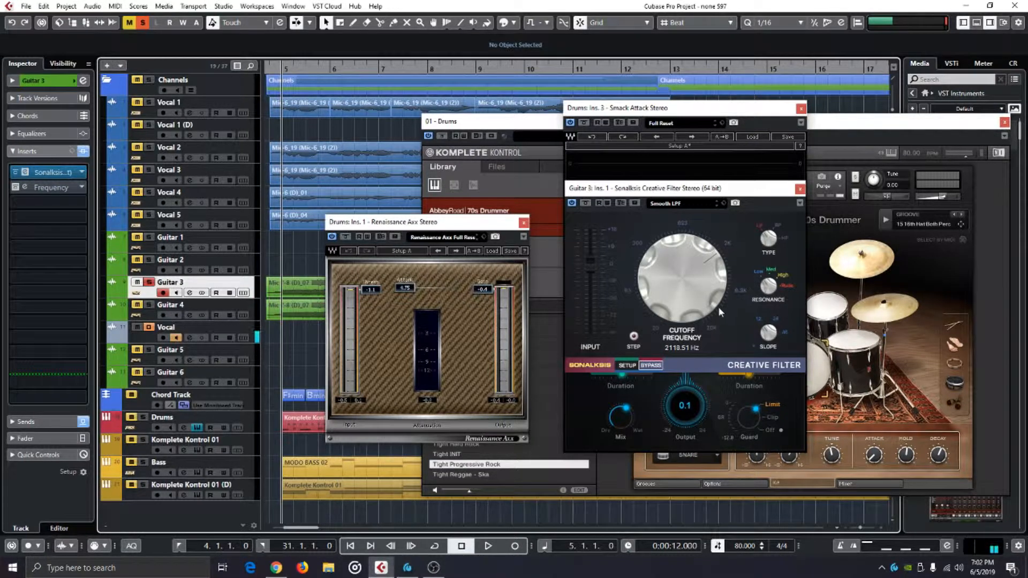
key("space")
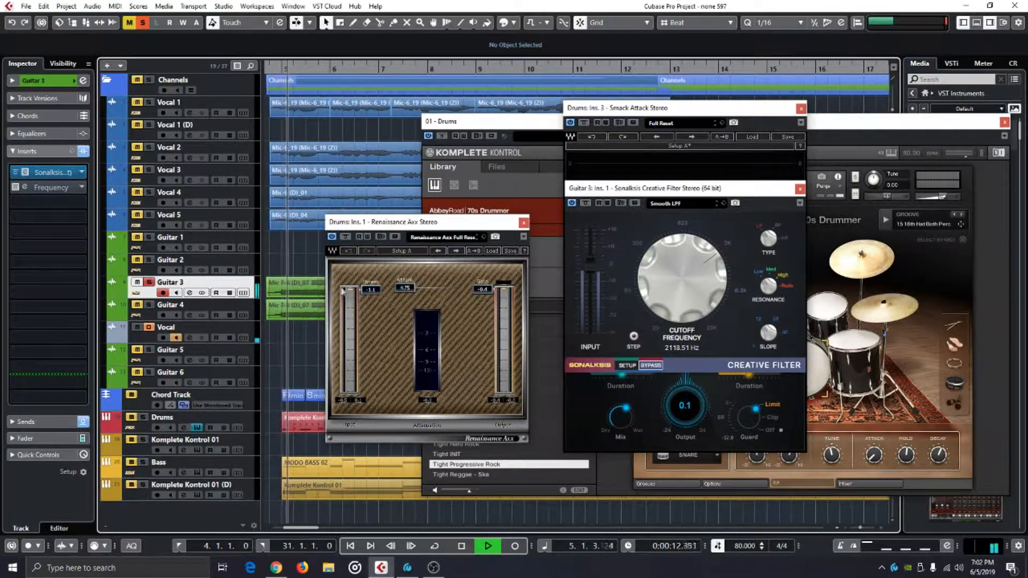
left_click(585, 202)
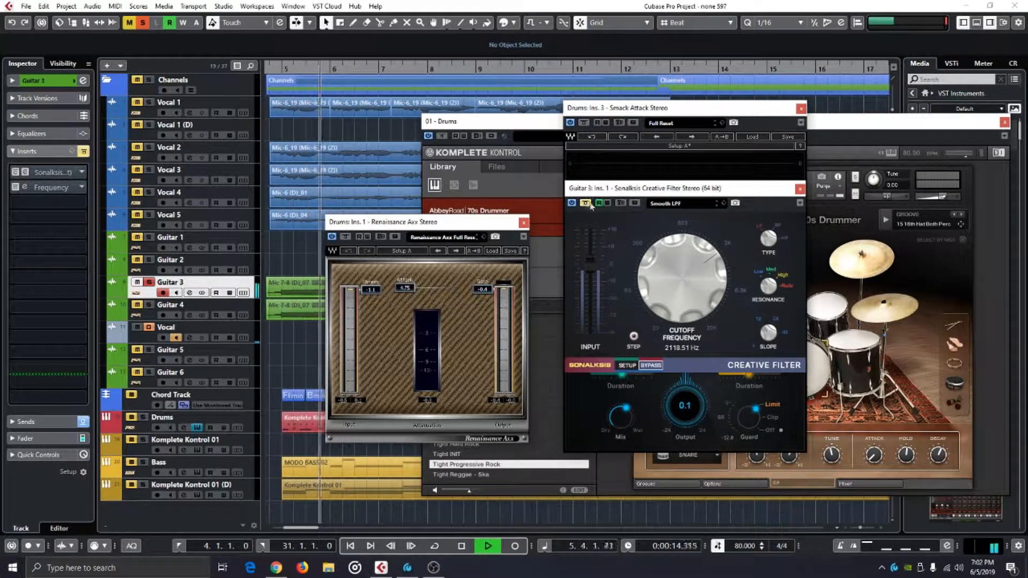
left_click(586, 203)
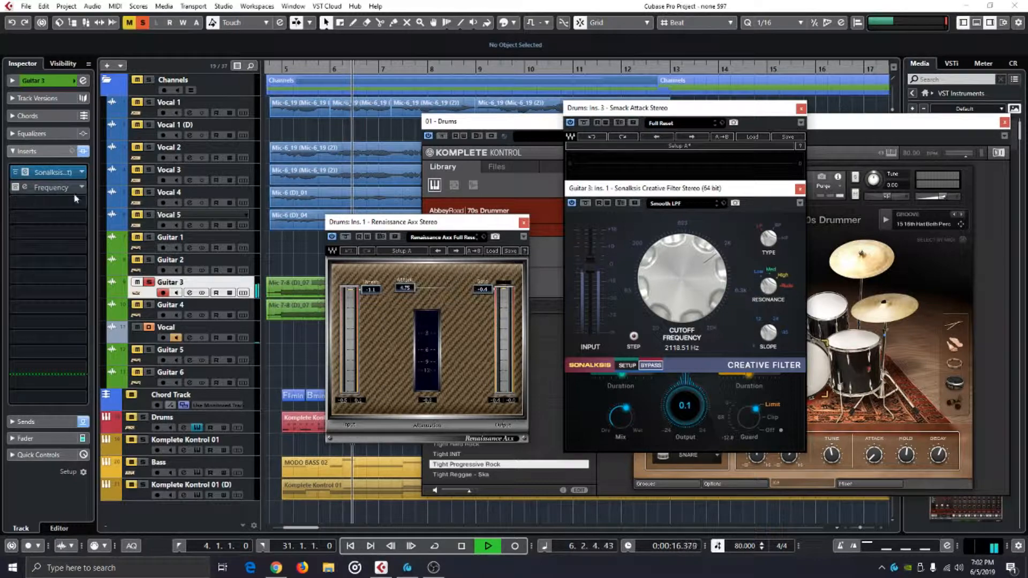
key("space")
Open Guitar 3's Frequency EQ insert and play the track, toggling the EQ's bypass to compare the sound
left_click(17, 188)
left_click(28, 189)
left_click(28, 189)
left_click(28, 189)
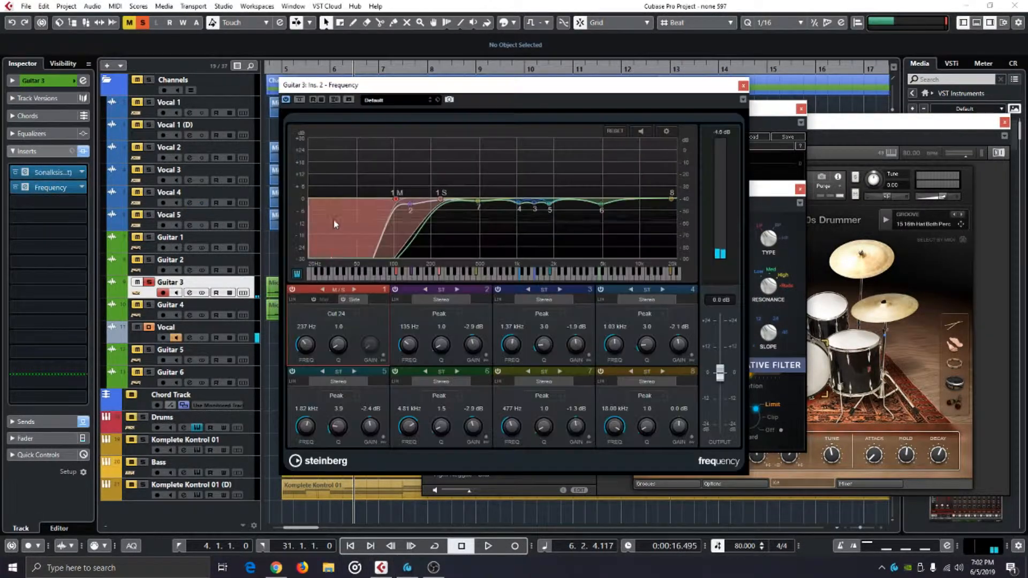
key("space")
left_click(298, 100)
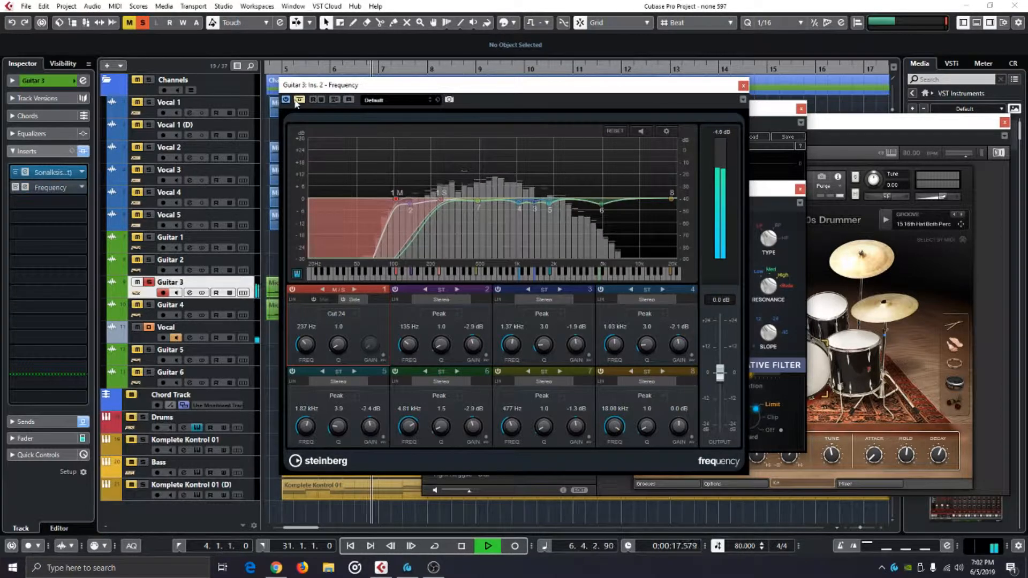
left_click(296, 101)
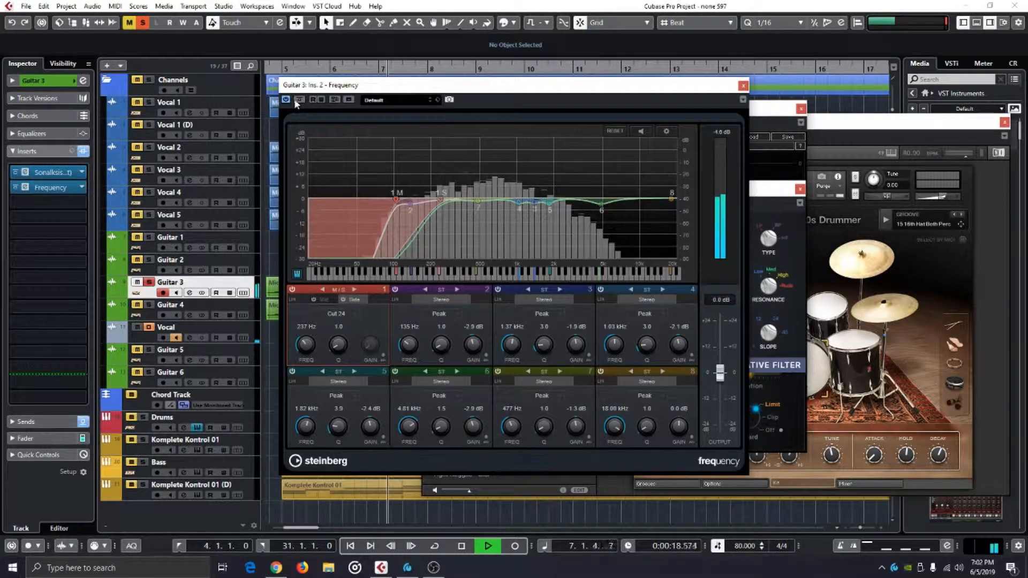
Solo Guitar 4 instead of Guitar 3 and close the Frequency, Smack Attack, Renaissance Axx and Creative Filter windows
left_click(149, 283)
key("space")
left_click(151, 306)
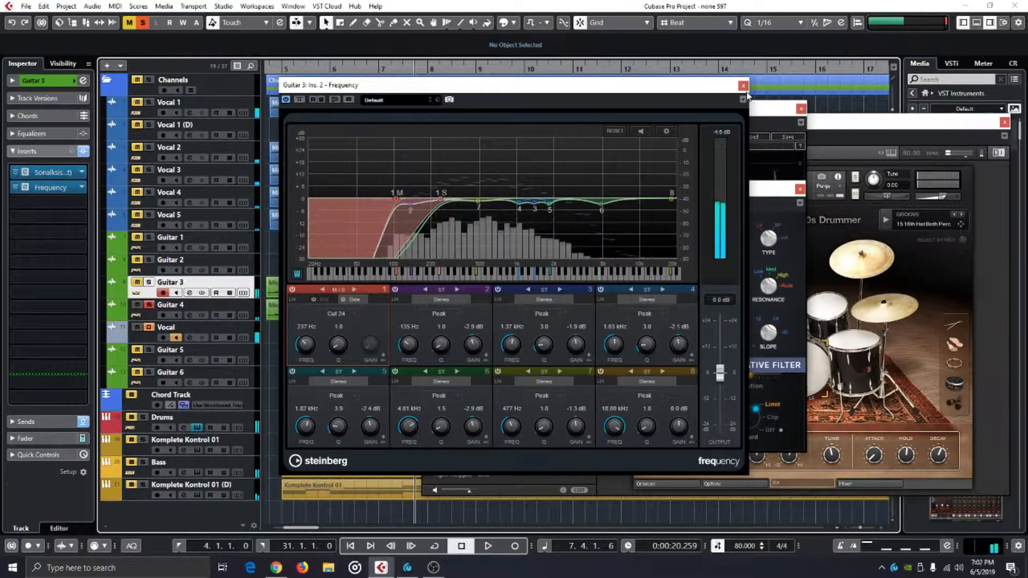
left_click(743, 85)
left_click(800, 109)
left_click(523, 221)
left_click(799, 188)
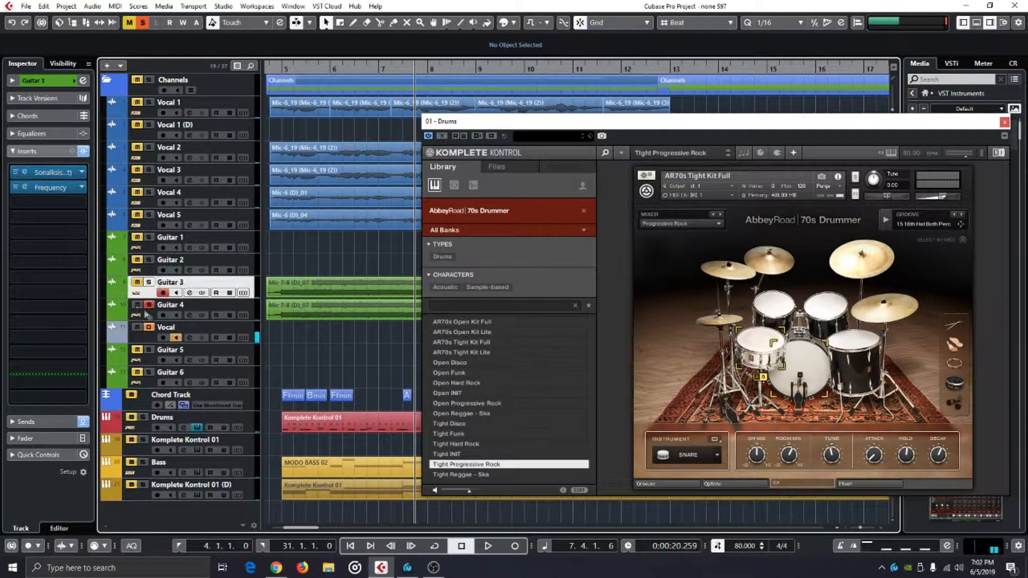
Play Guitar 4 from 5.3.1 with its audio inserts bypassed and active, and briefly view its Frequency EQ settings
left_click(170, 306)
left_click(305, 69)
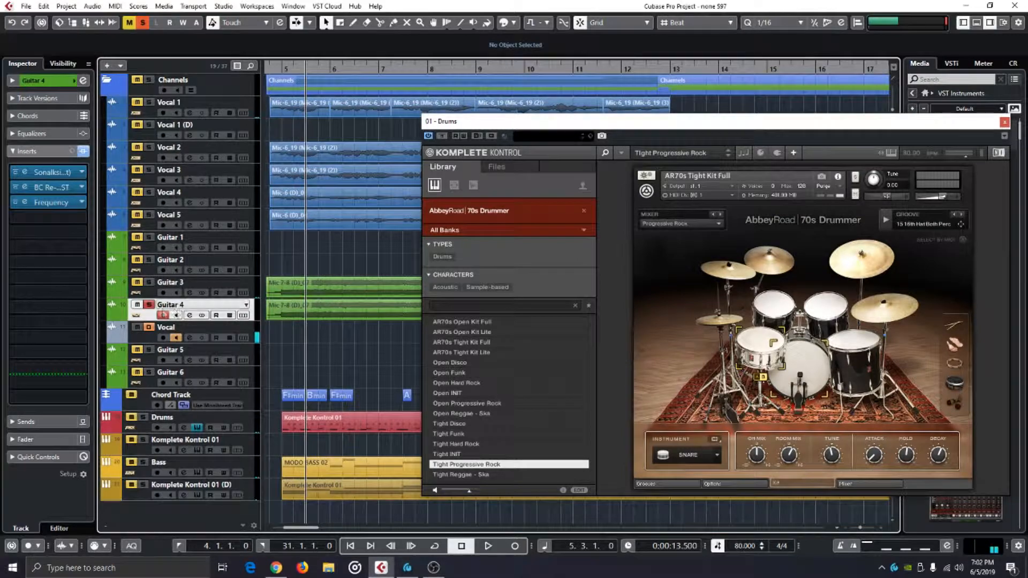
key("space")
left_click(82, 152)
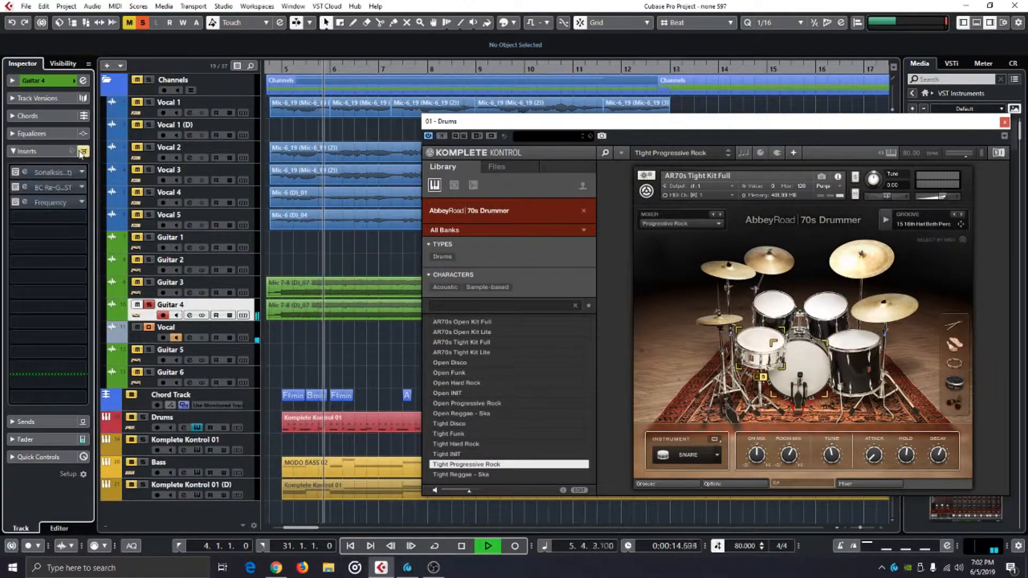
left_click(82, 152)
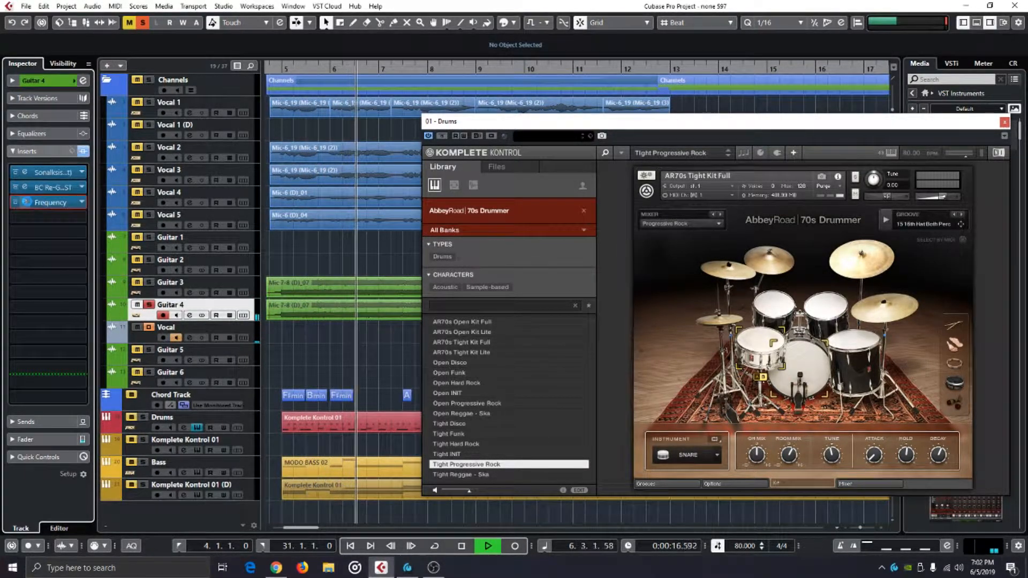
double_click(28, 203)
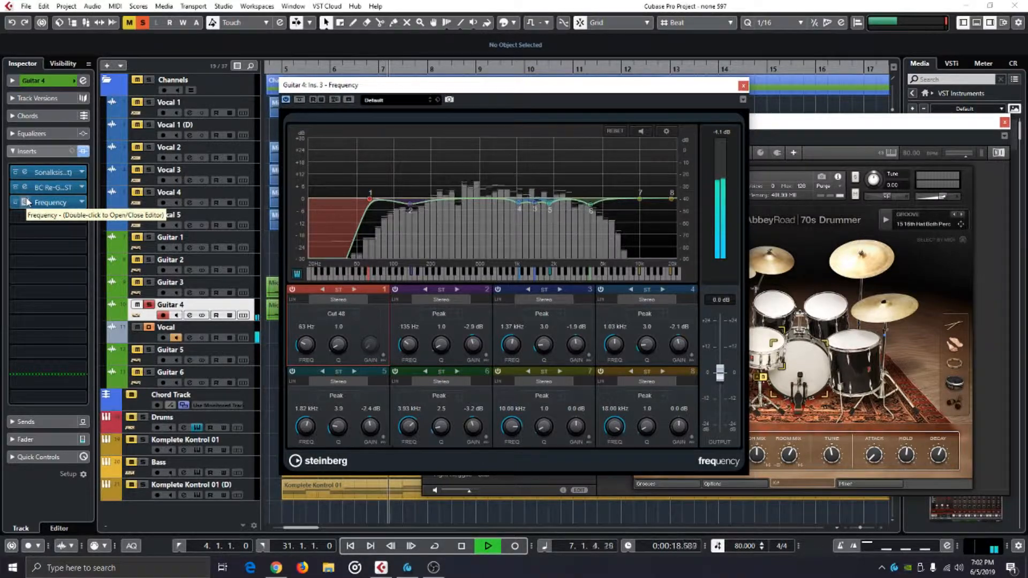
double_click(27, 201)
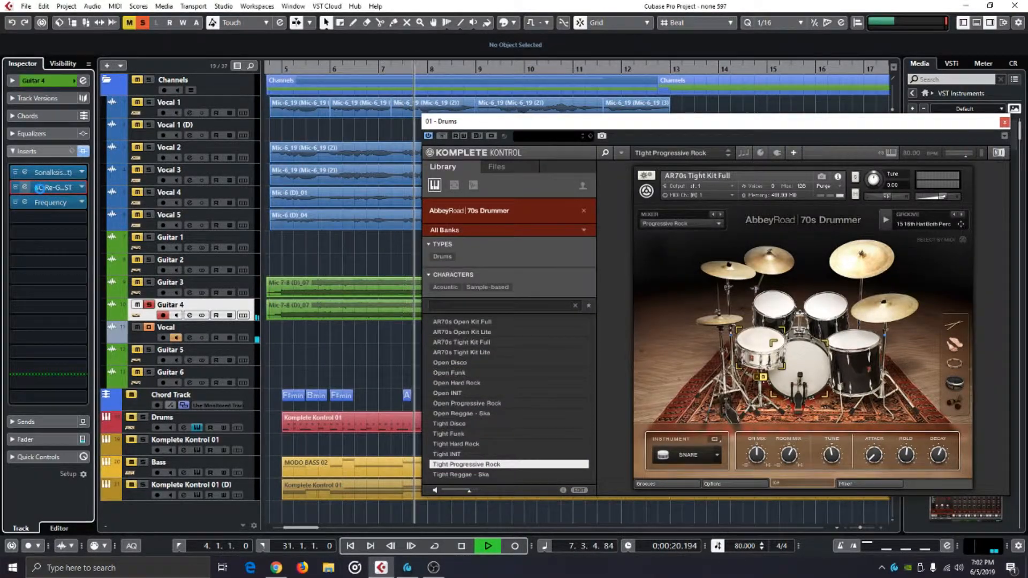
Open Guitar 4's BC Re-Guitar insert and play the track, toggling the plug-in's bypass to compare the sound
double_click(39, 188)
key("space")
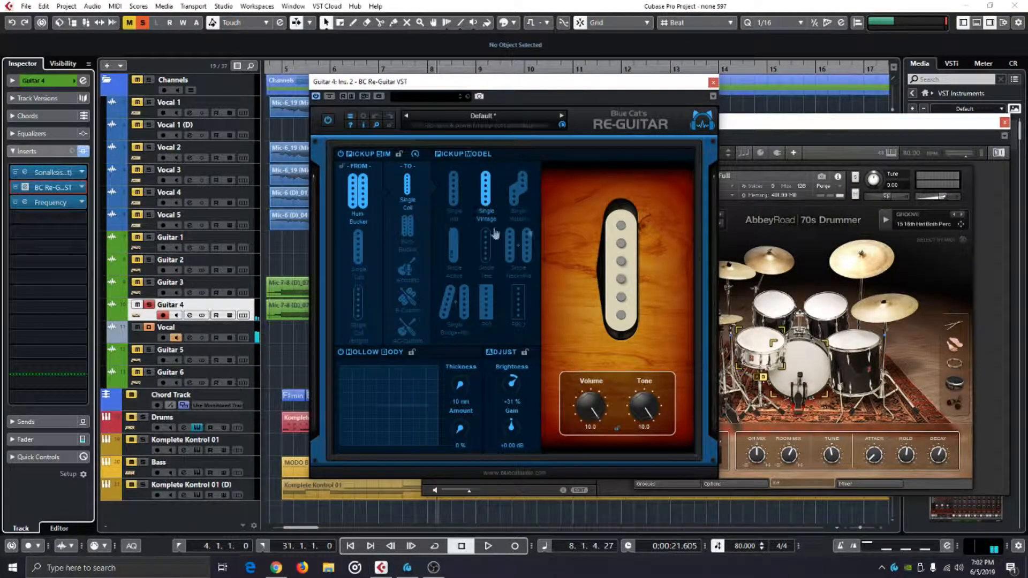
key("space")
left_click(329, 96)
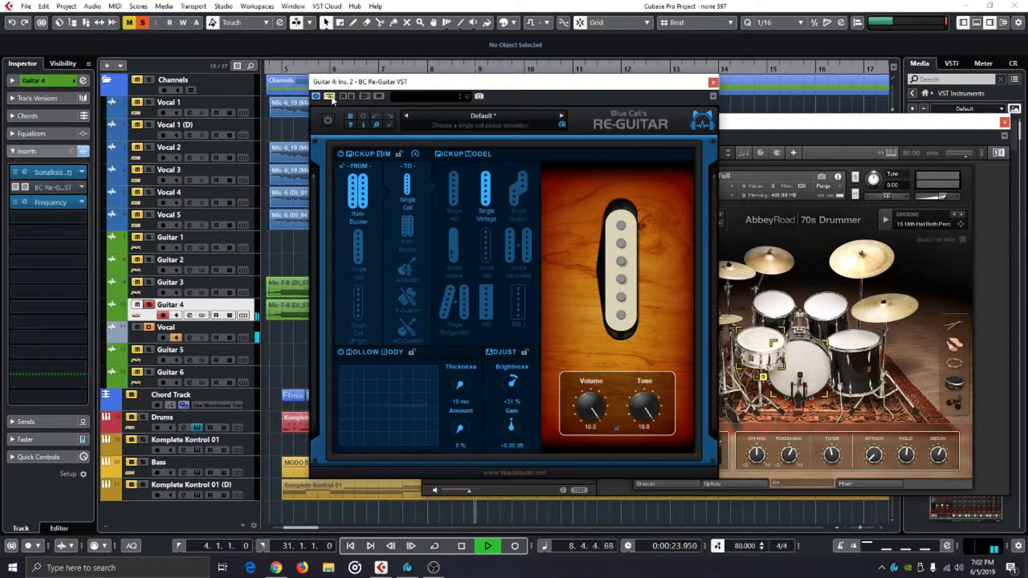
left_click(330, 97)
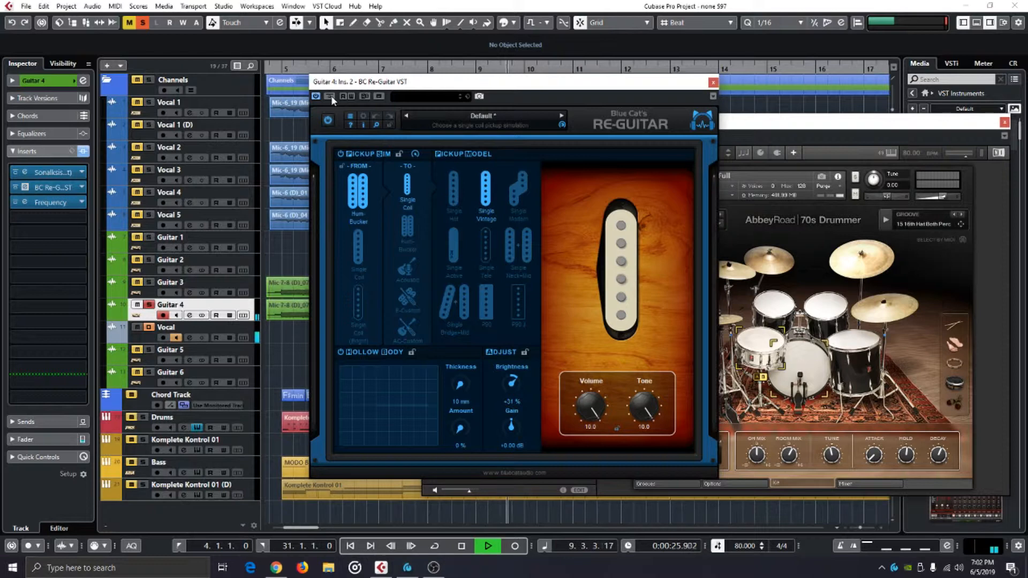
key("space")
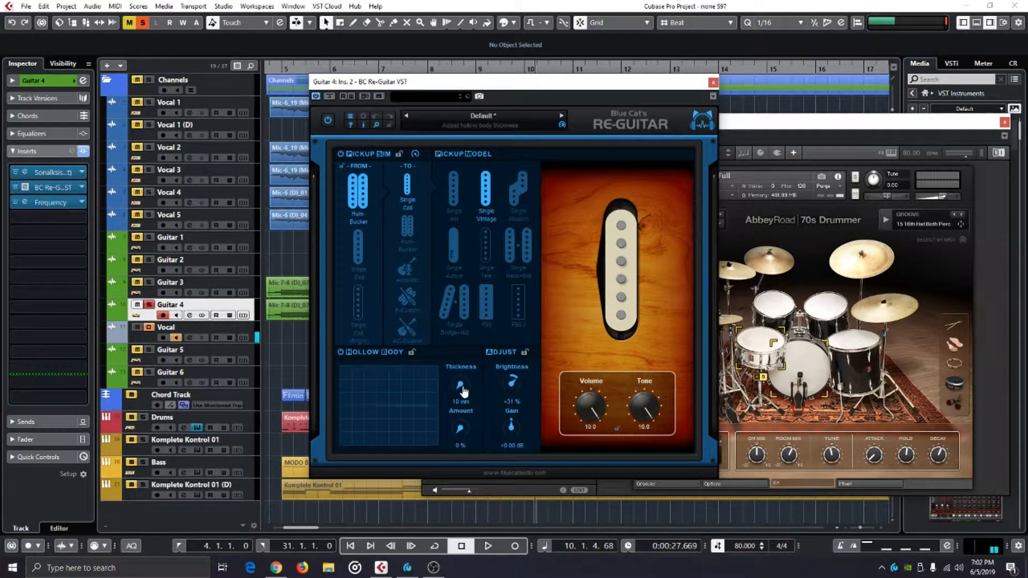
Play Guitar 4 from just before bar 5, toggling the bypass of its Sonalksis Creative Filter to compare the sound
double_click(278, 67)
left_click(16, 173)
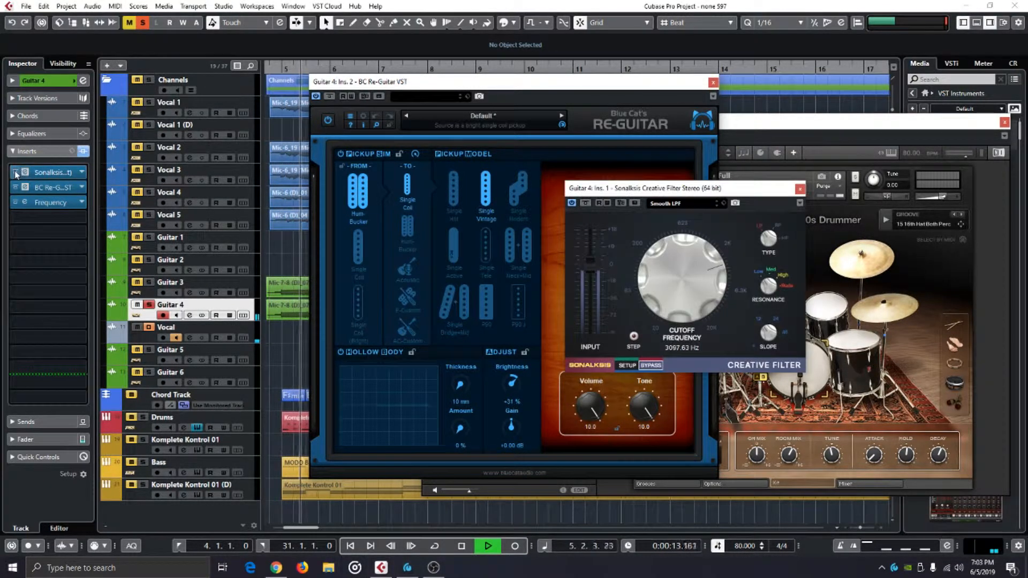
left_click(17, 172)
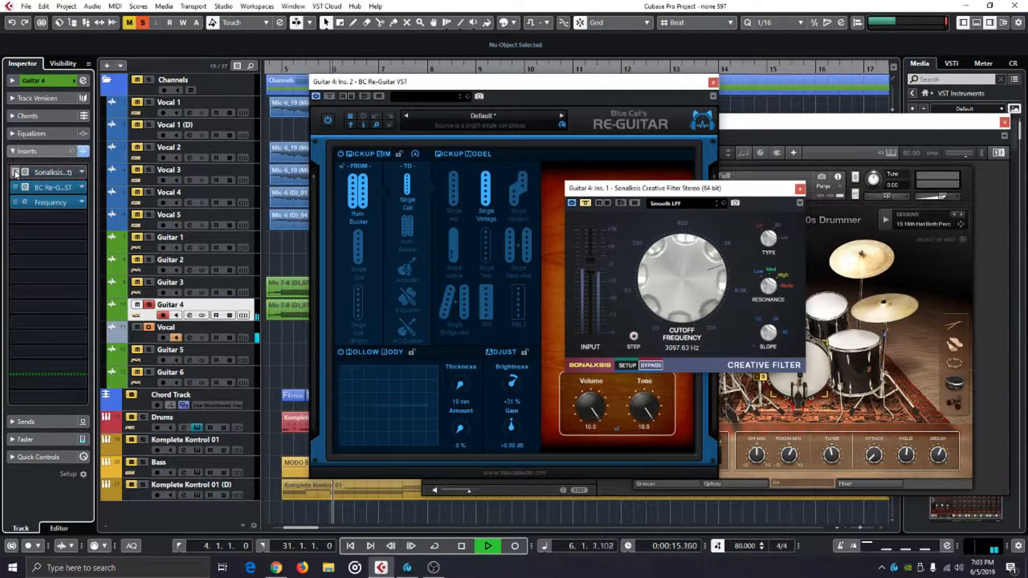
left_click(16, 173)
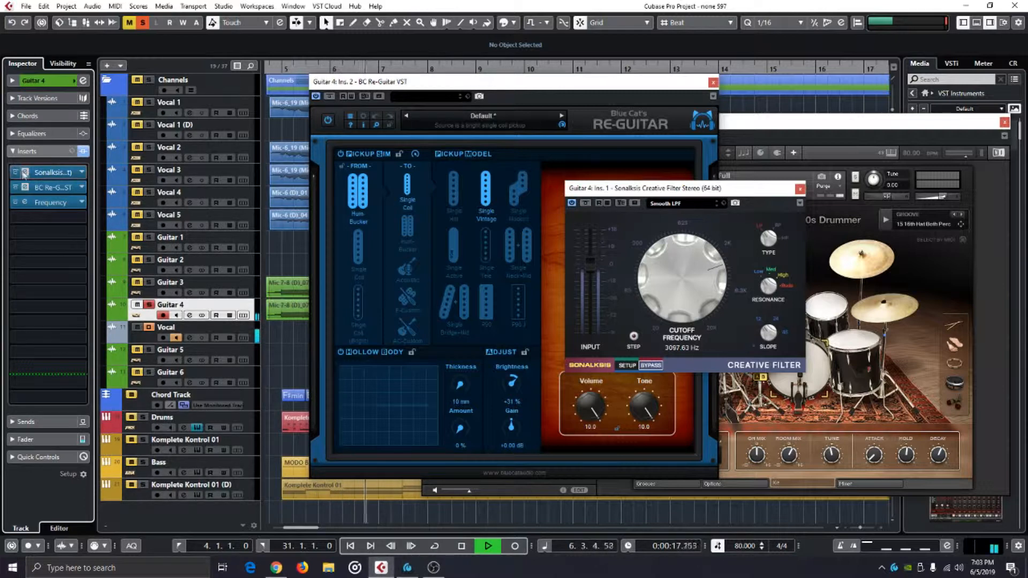
key("space")
Unsolo Guitar 4, return the playback position to 4.4.1, and close the Creative Filter, Re-Guitar and Drums instrument windows
left_click(149, 305)
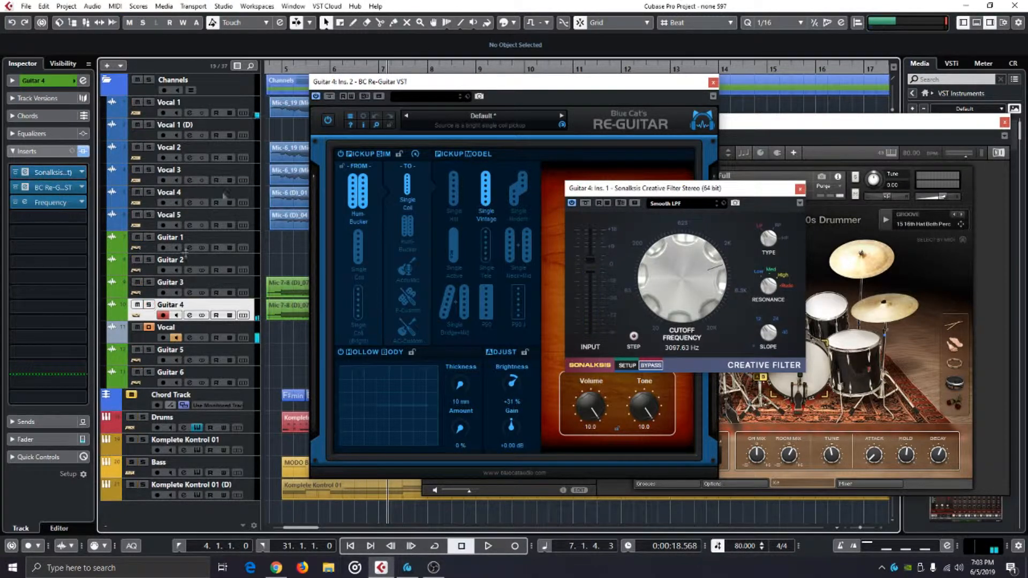
left_click(271, 68)
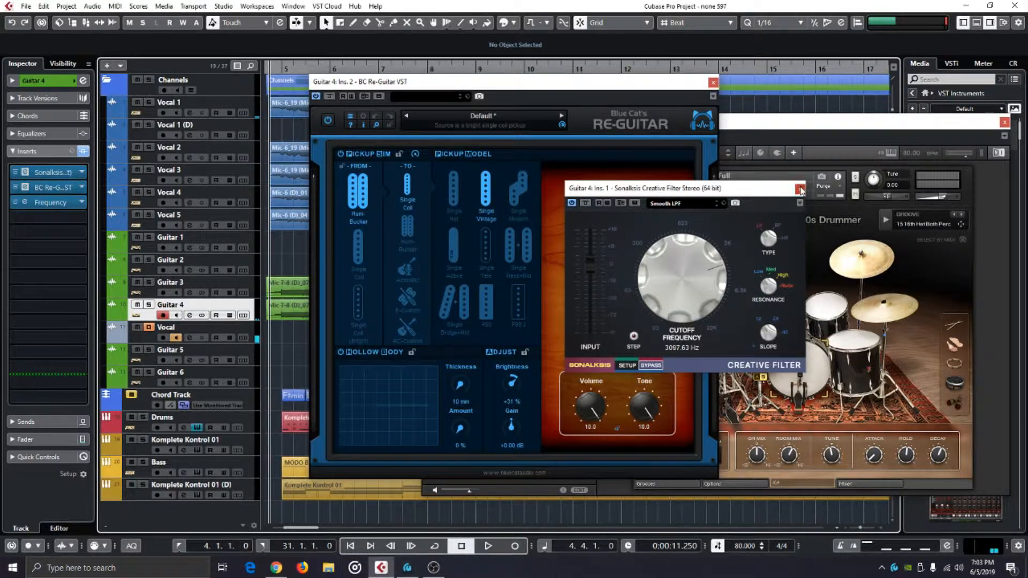
left_click(799, 190)
left_click(712, 82)
left_click(1004, 123)
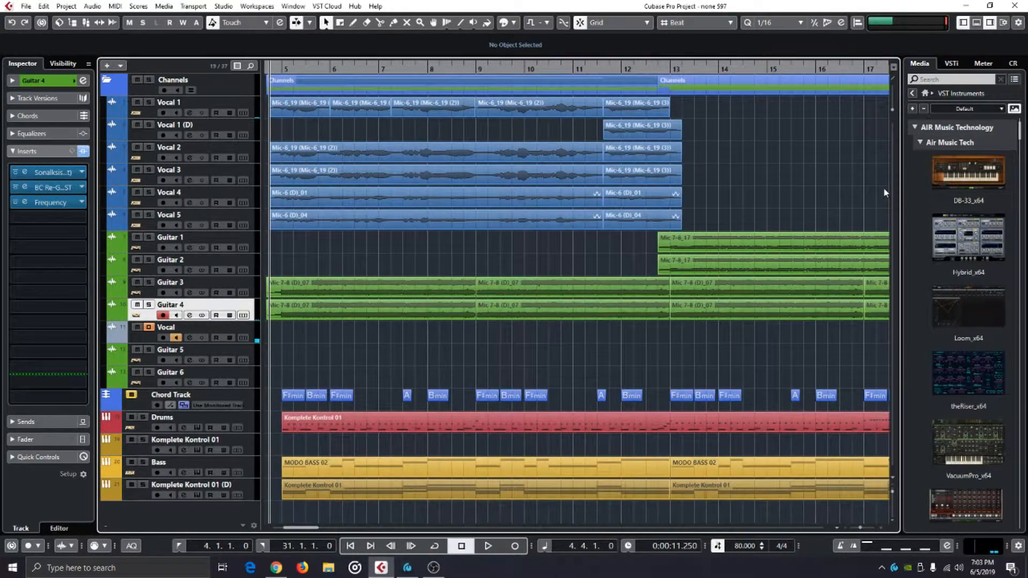
Set the playback position to 4.1.1, open the MixConsole, bypass the inserts on all channels and play the full mix
scroll(433, 360, "left", 4)
left_click(413, 72)
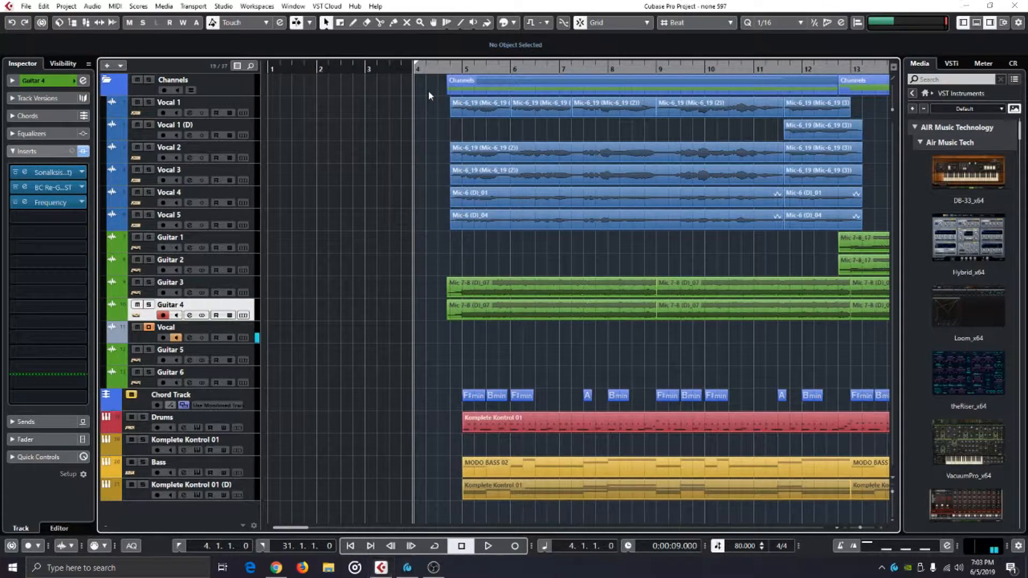
key("F3")
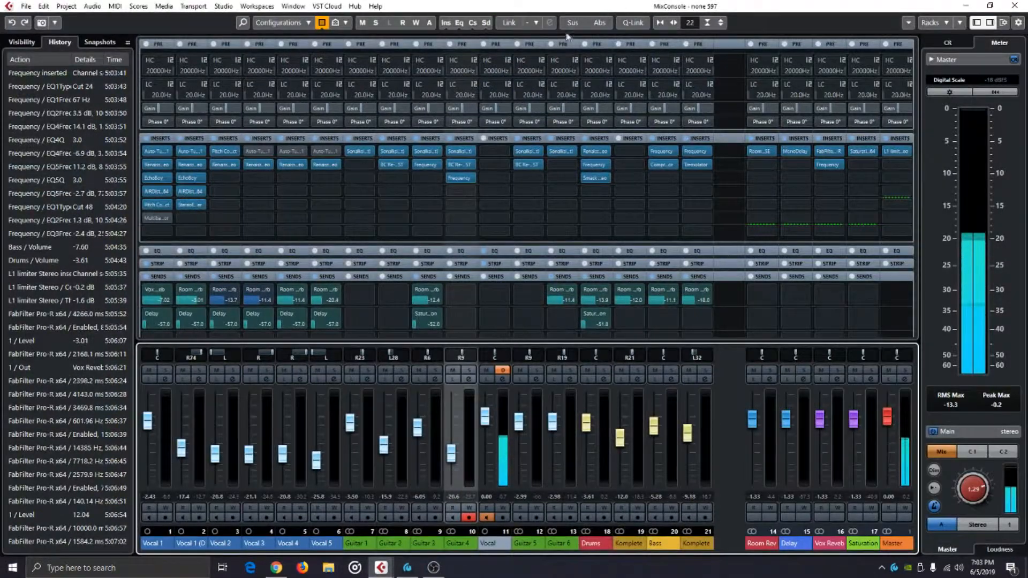
left_click(449, 24)
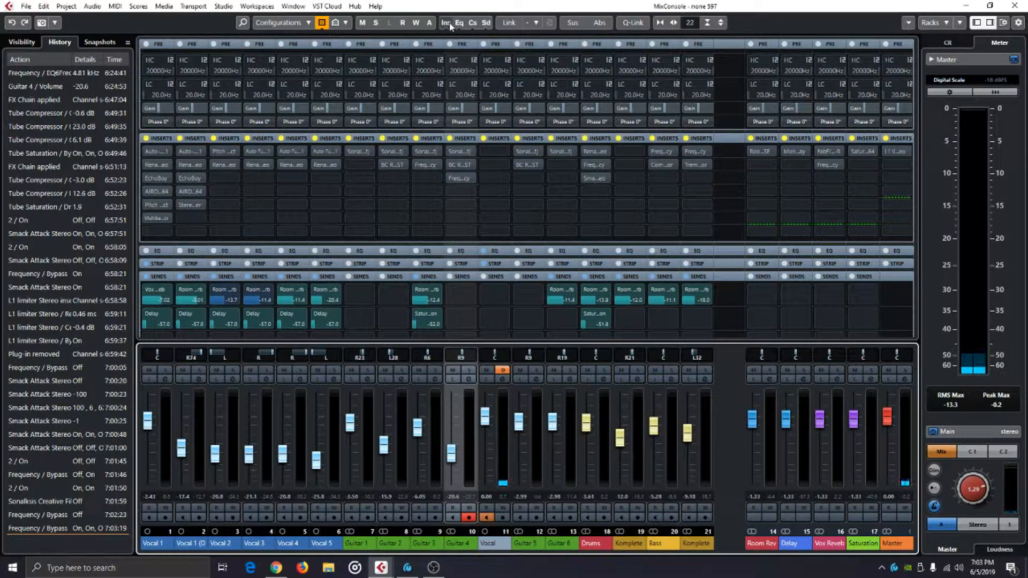
key("space")
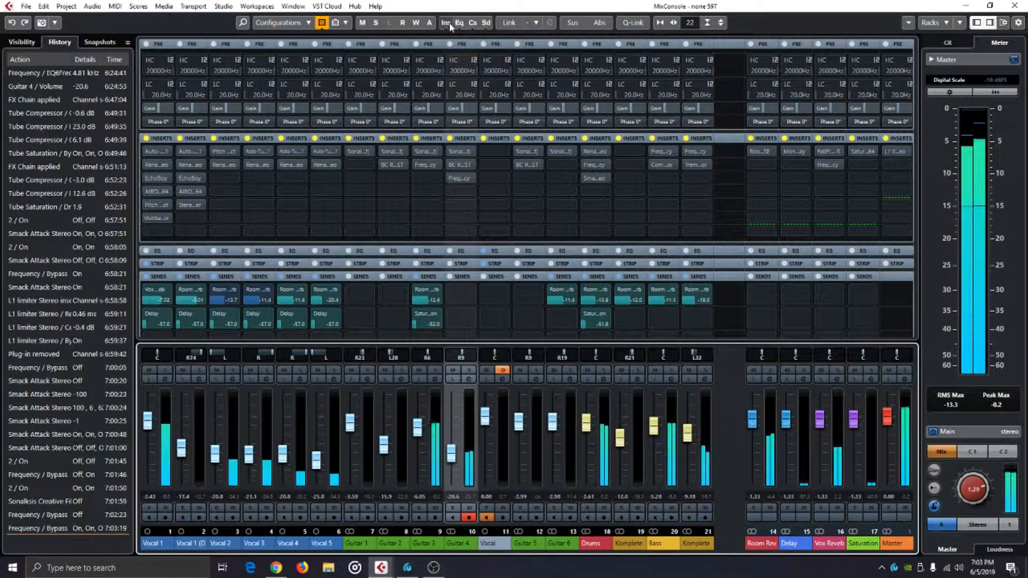
Toggle the insert bypass on all channels repeatedly while the full mix plays to compare the sound, finishing with the inserts active
left_click(449, 25)
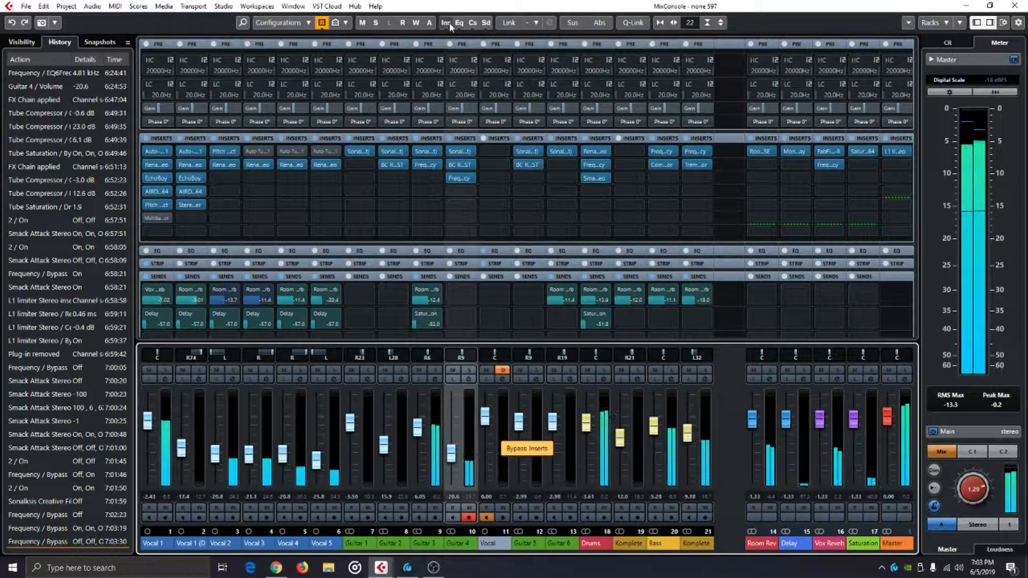
key("ctrl+z")
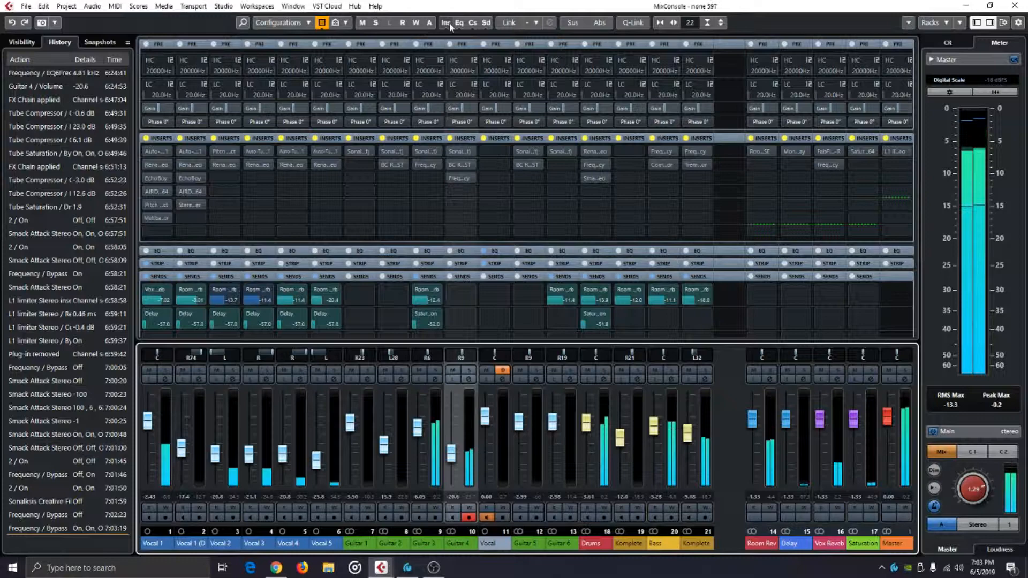
left_click(448, 24)
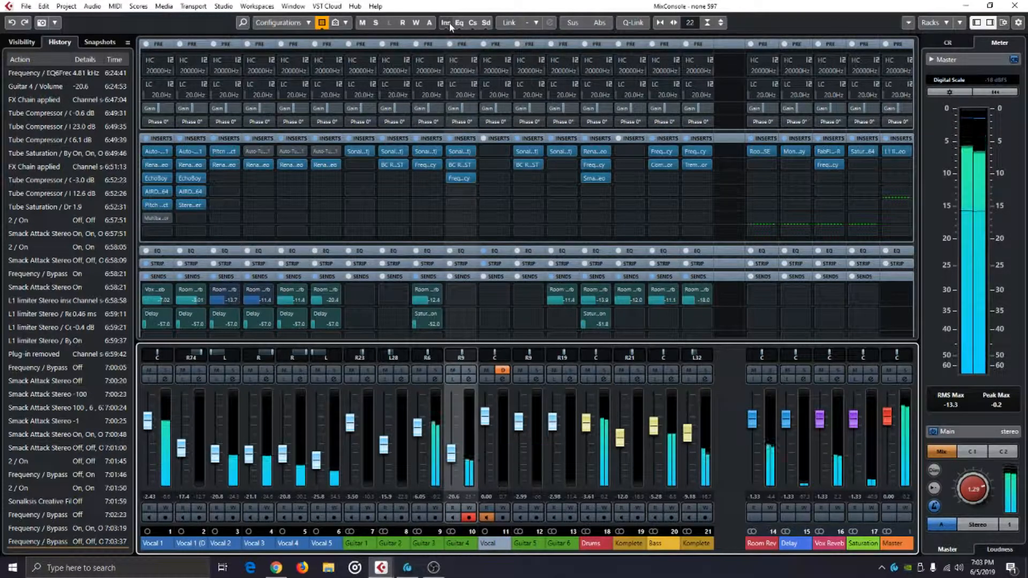
key("ctrl+z")
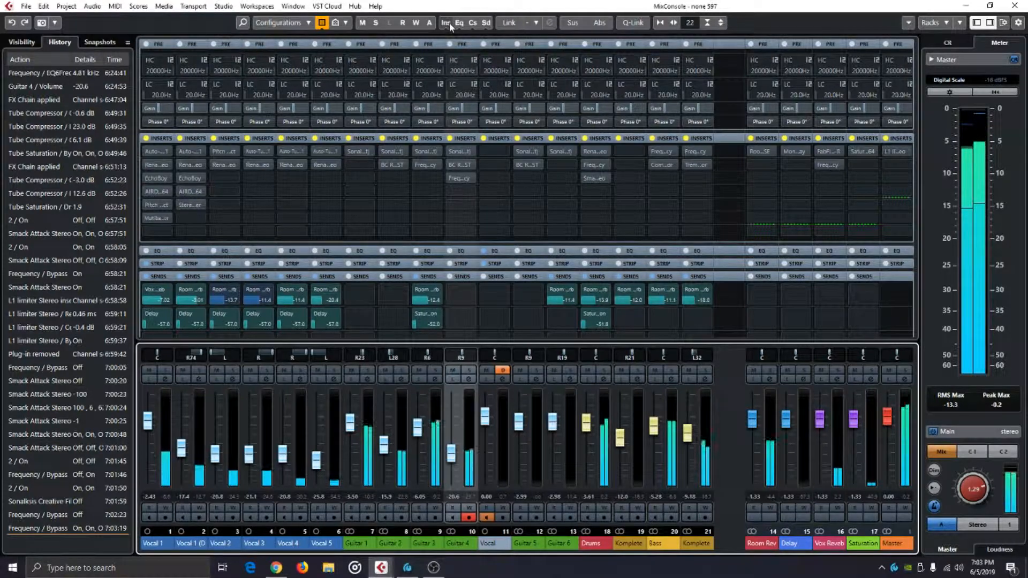
left_click(449, 22)
key("ctrl+z")
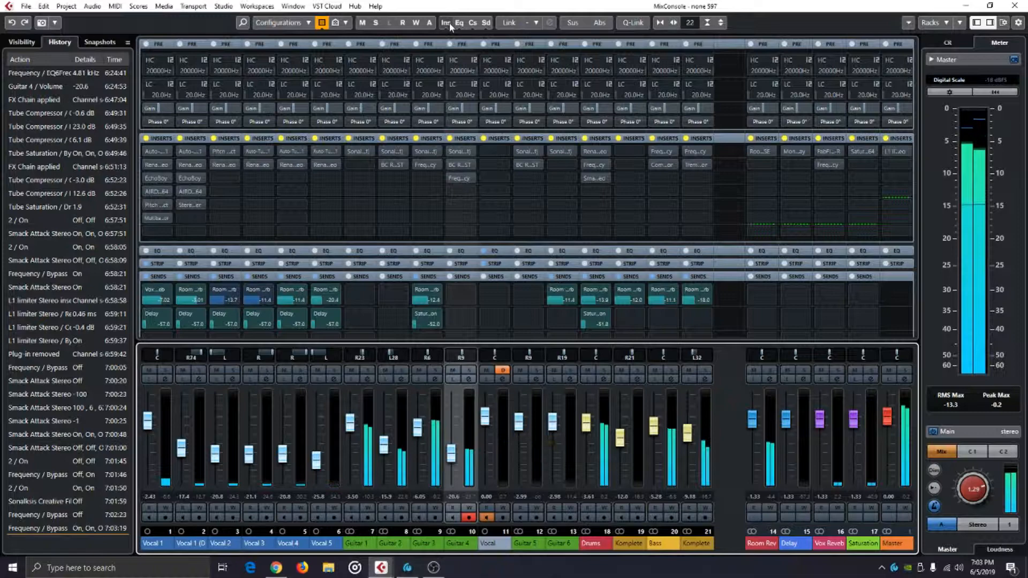
left_click(448, 23)
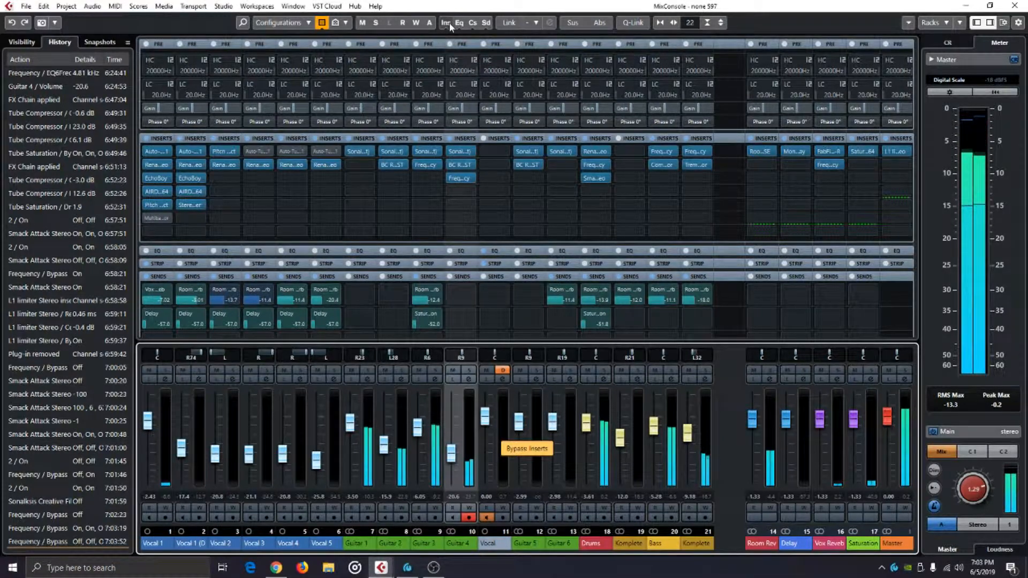
key("ctrl+z")
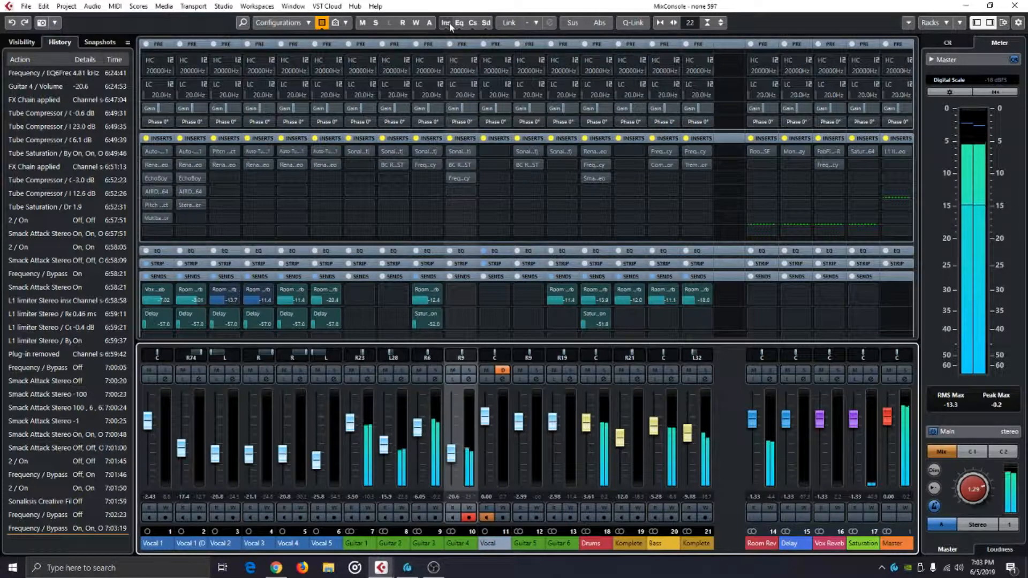
left_click(448, 24)
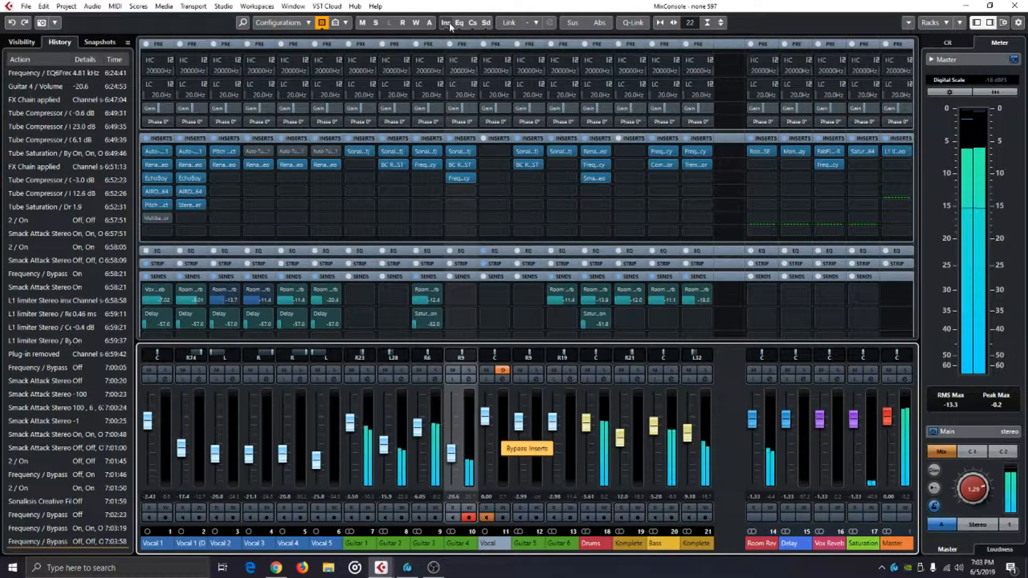
key("ctrl+z")
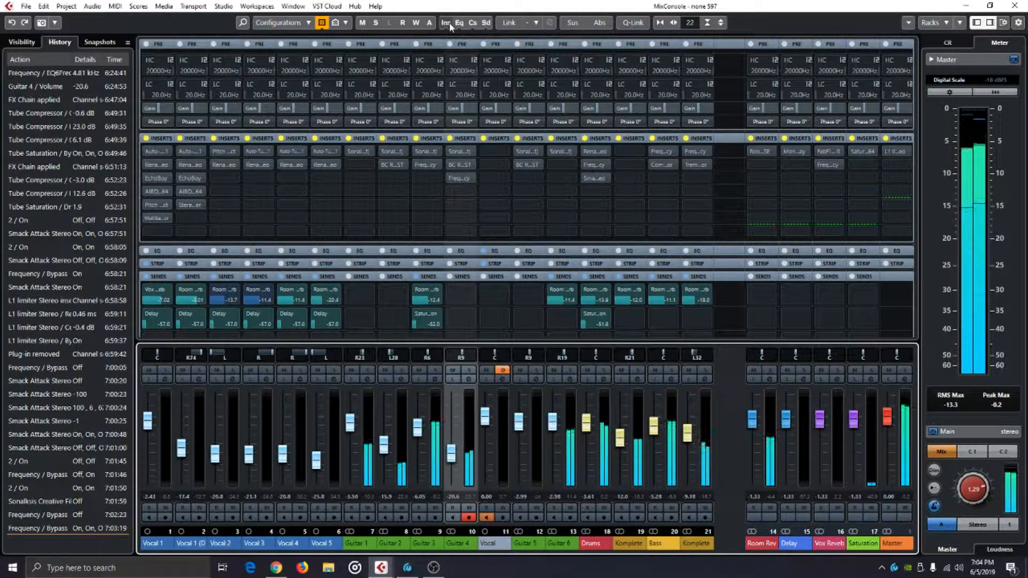
left_click(449, 24)
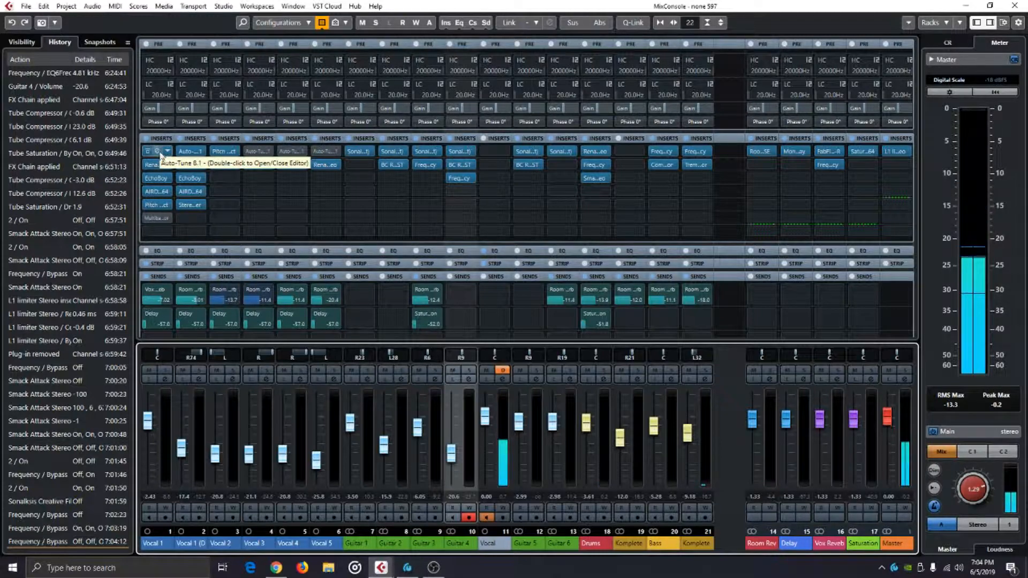
Review the settings of Guitar 1's Sonalksis Creative Filter, the Room Reverb channel's RoomWorks SE and the Delay channel's MonoDelay, closing each window
double_click(359, 153)
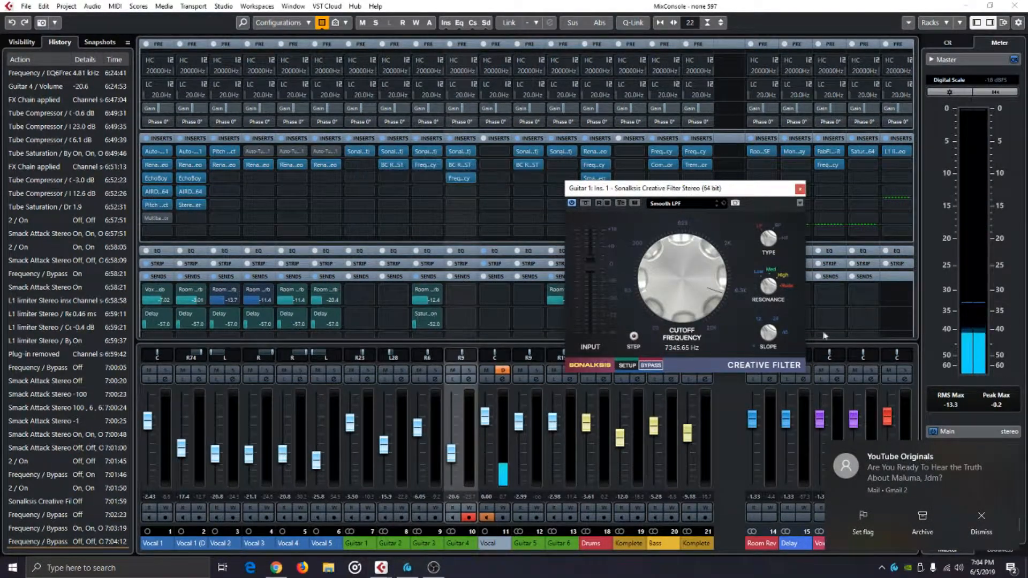
left_click(556, 221)
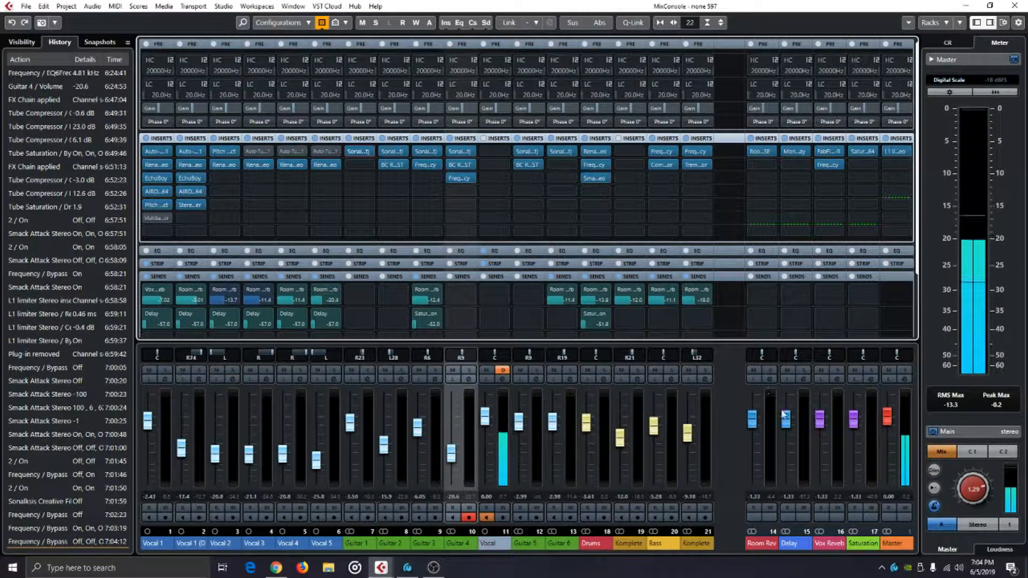
left_click(764, 151)
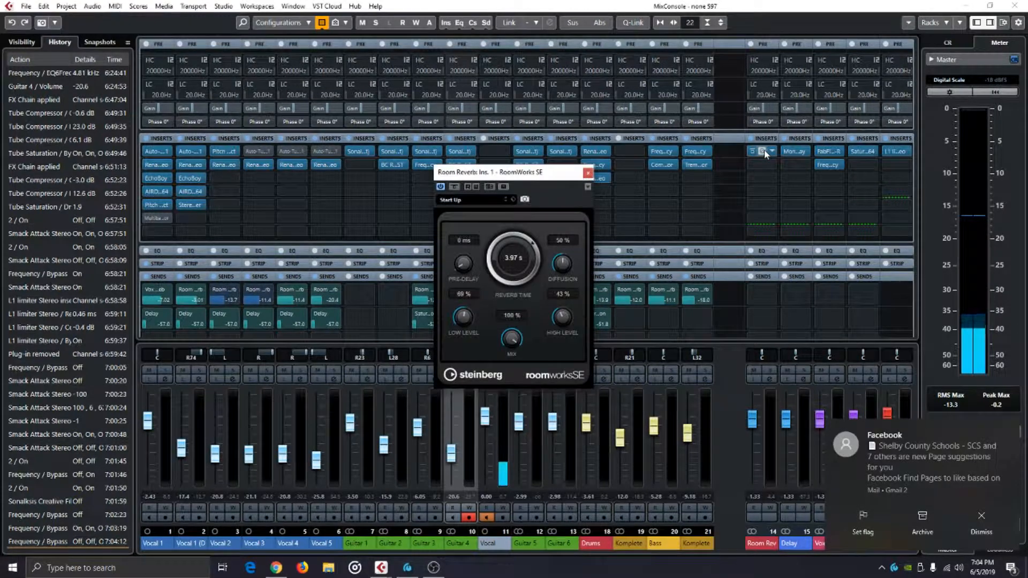
left_click(588, 173)
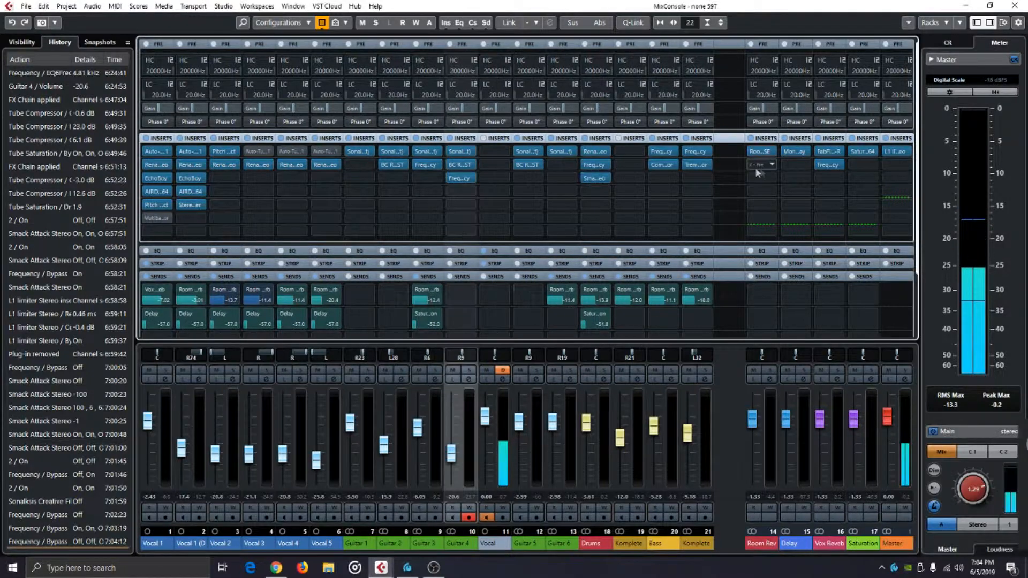
left_click(794, 151)
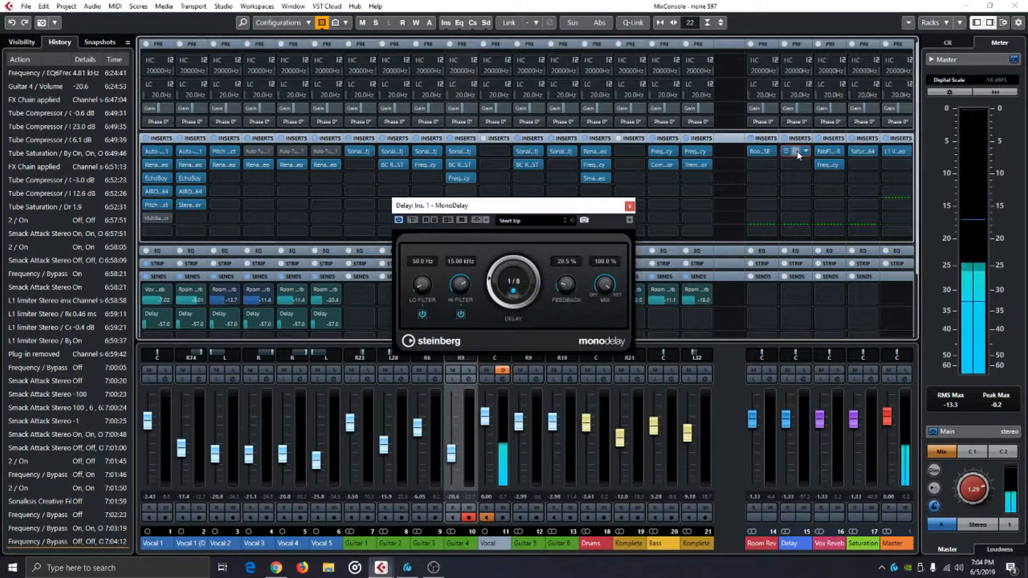
left_click(630, 207)
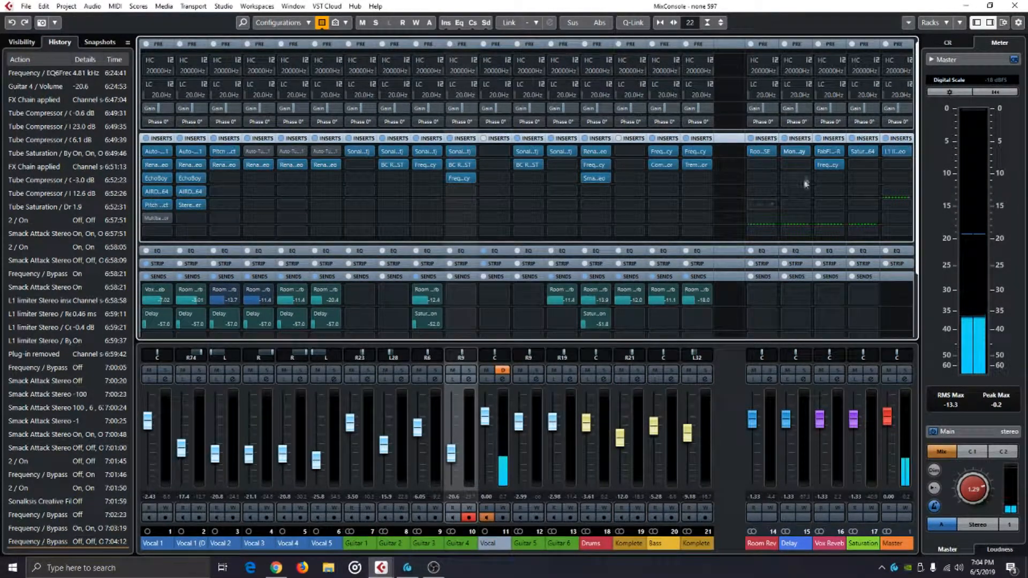
Review the FabFilter Pro-R and Frequency EQ settings on the Vox Reverb channel, closing each plug-in window
left_click(831, 152)
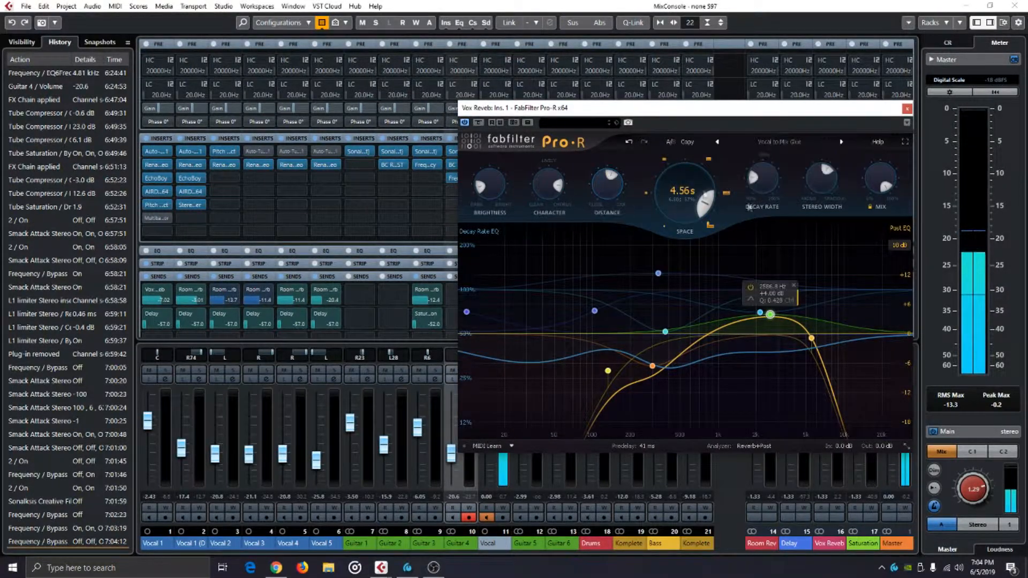
left_click(906, 108)
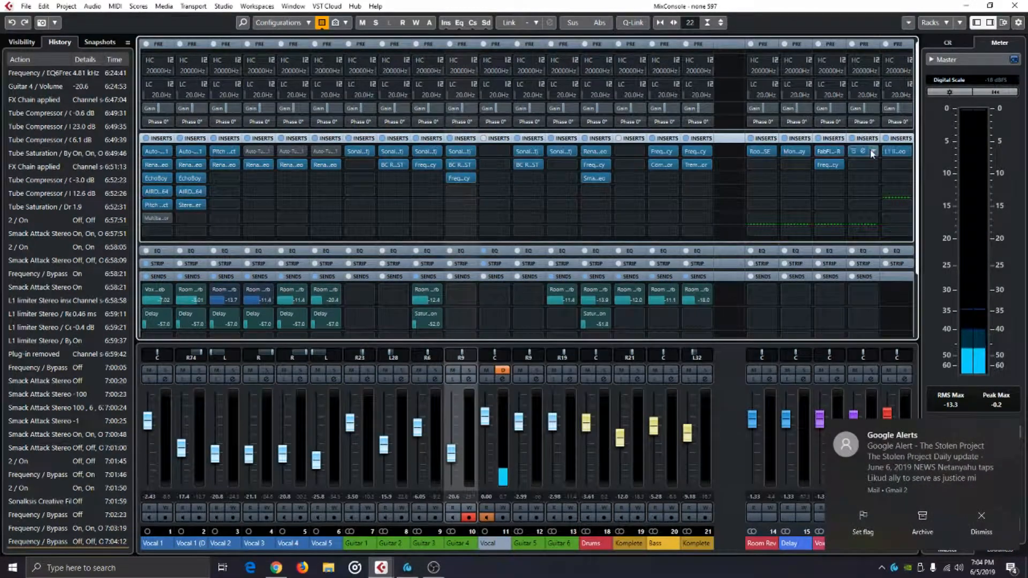
left_click(828, 165)
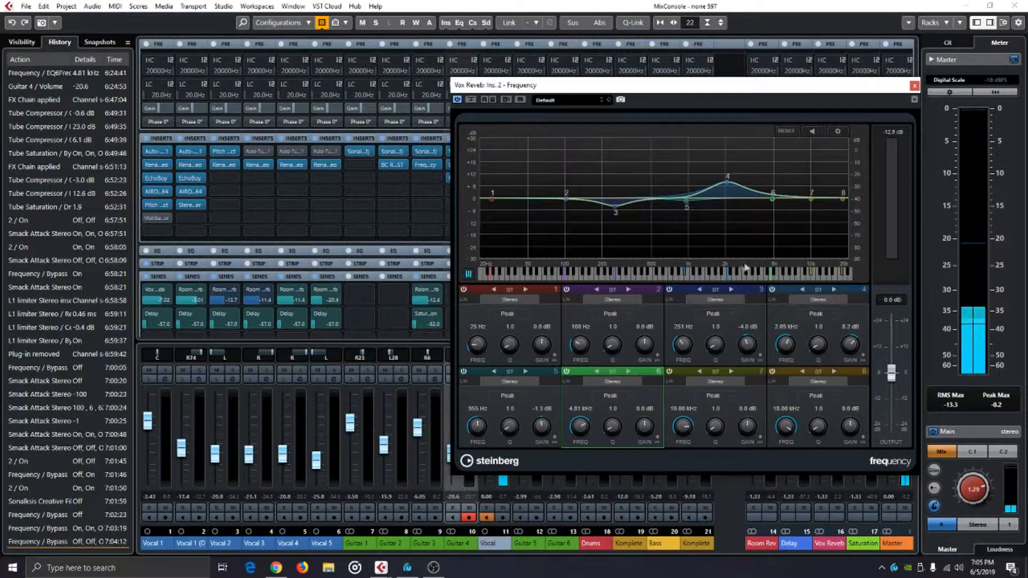
left_click_drag(779, 85, 495, 93)
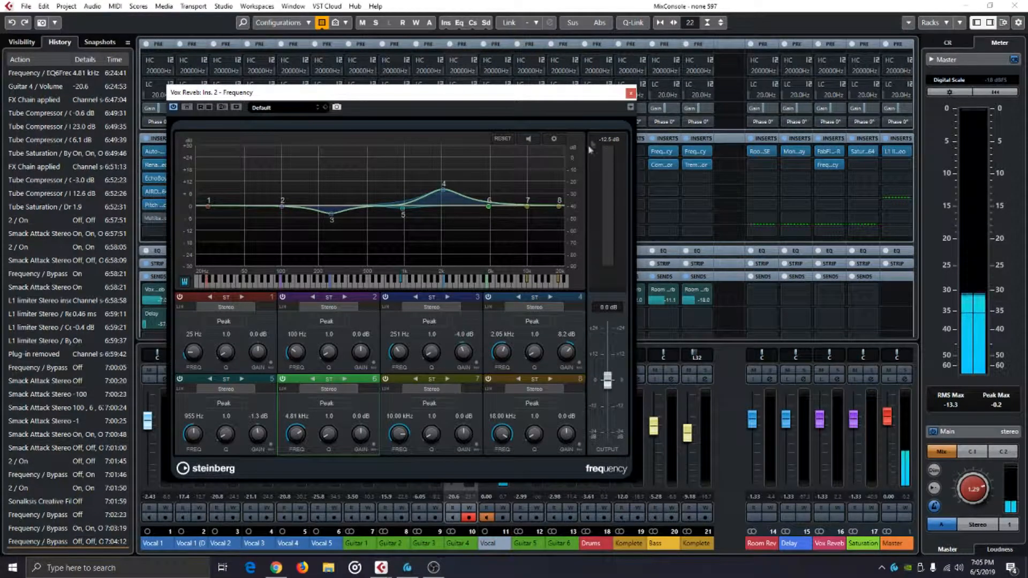
left_click(630, 94)
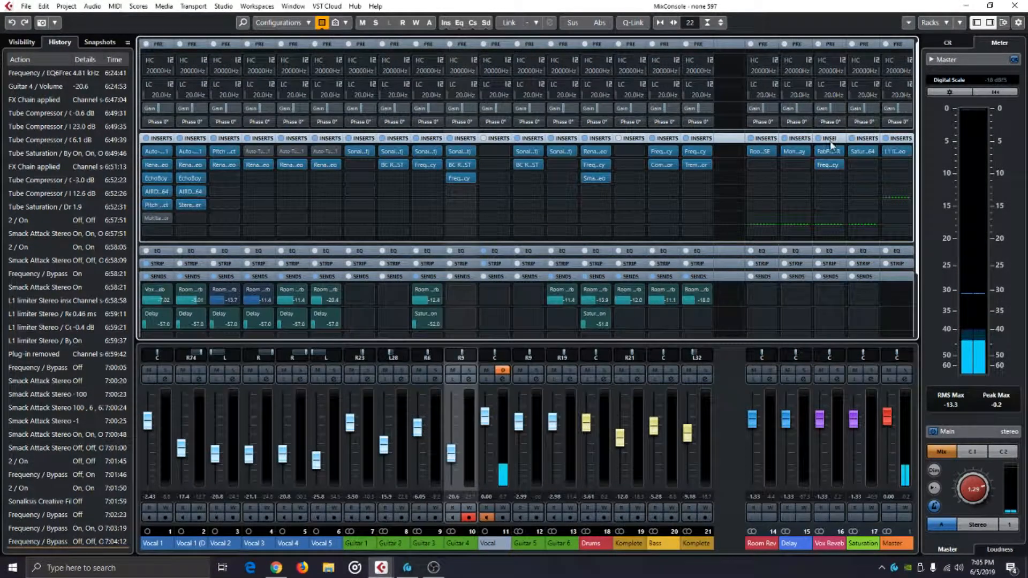
Review the Saturation channel's Saturation Knob and the Master's L1 limiter settings, closing both plug-in windows with the limiter active
left_click(862, 151)
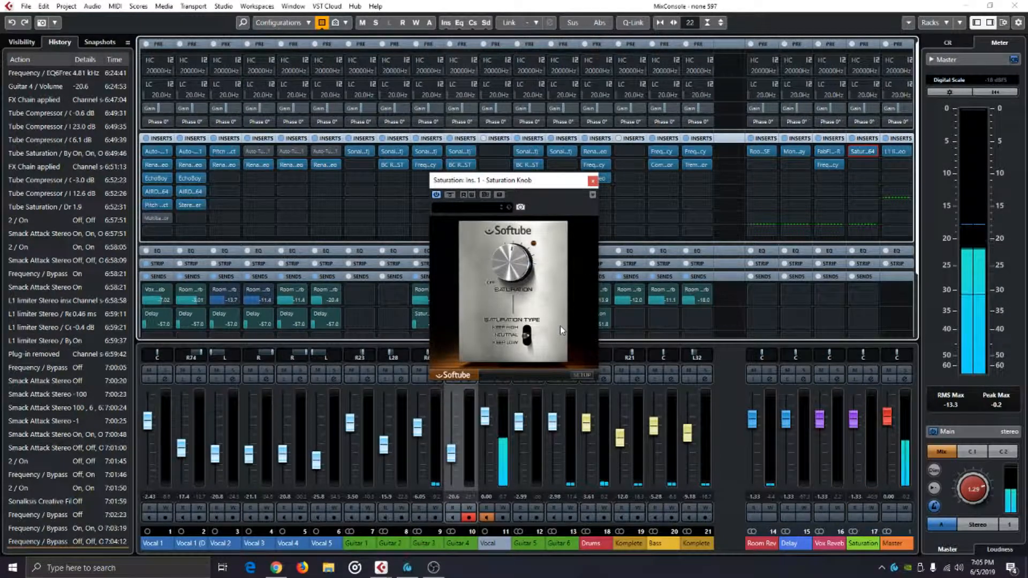
left_click(592, 181)
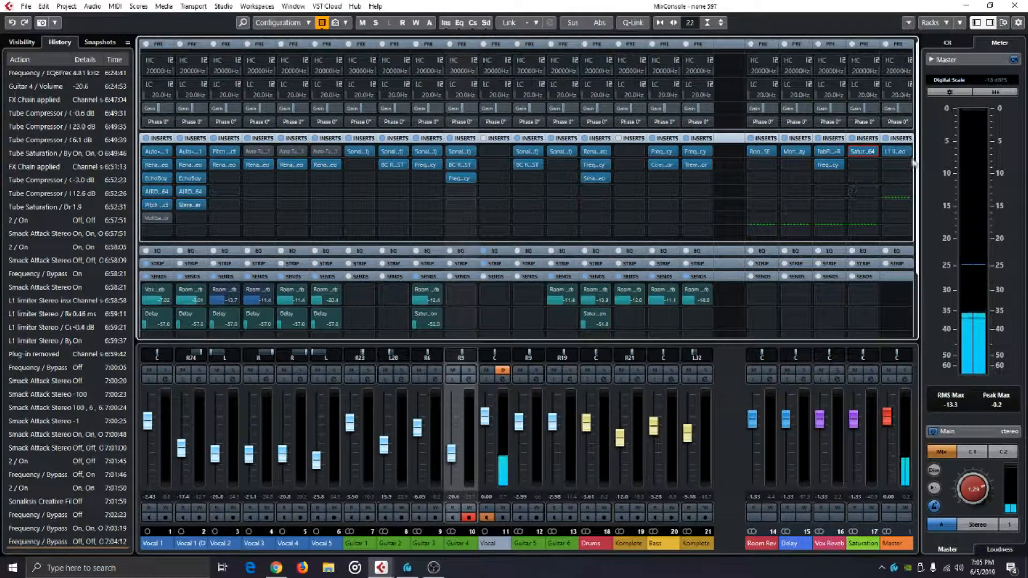
left_click(887, 152)
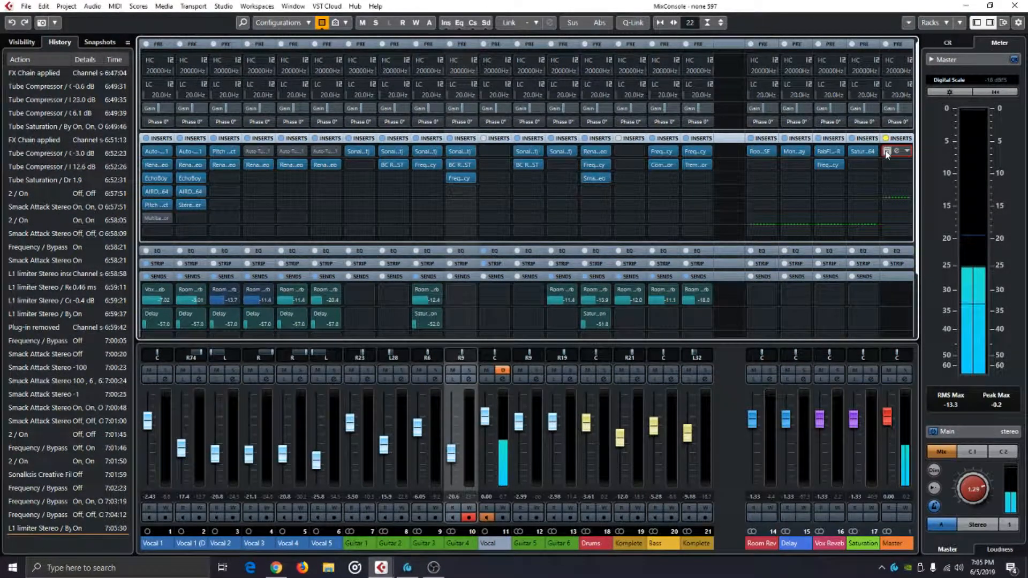
left_click(888, 152)
left_click(897, 153)
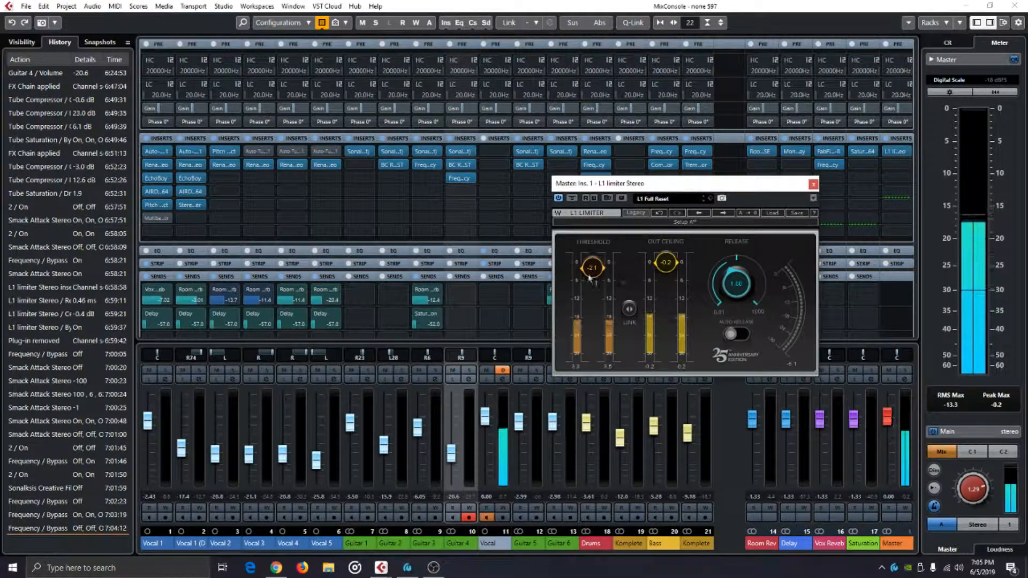
left_click(573, 199)
key("ctrl+z")
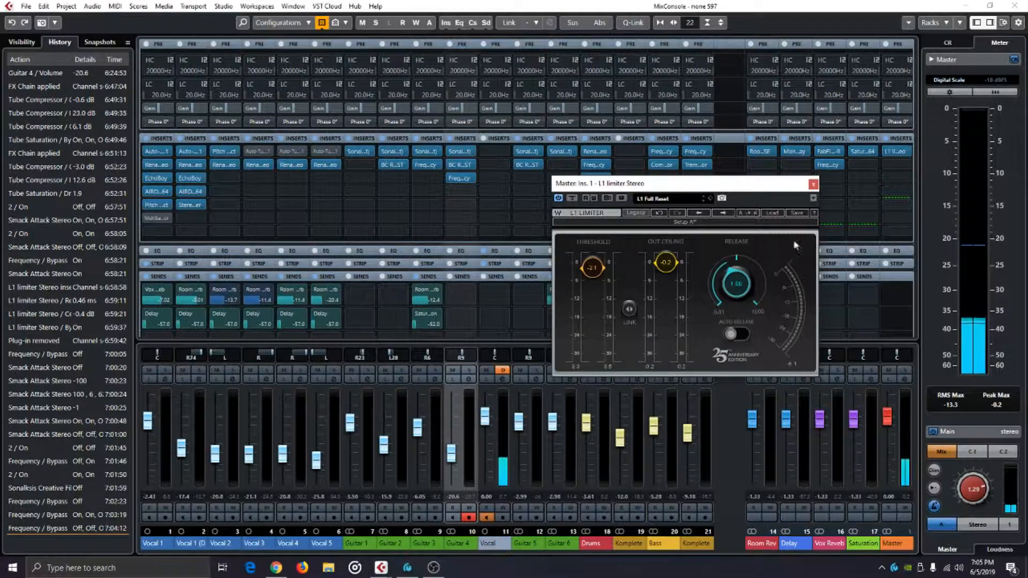
left_click(813, 184)
Return to the project window with playback stopped, solo Vocal 1 and set the playback position to 4.4.1
key("F3")
key("space")
scroll(641, 329, "right", 6)
scroll(460, 276, "left", 12)
key("space")
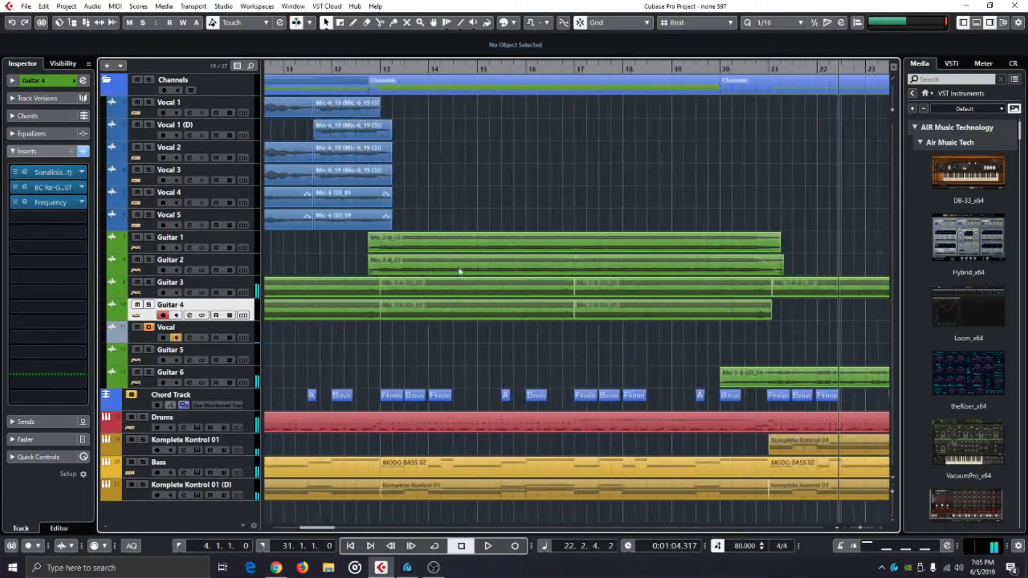
left_click(361, 69)
left_click(175, 102)
left_click(149, 101)
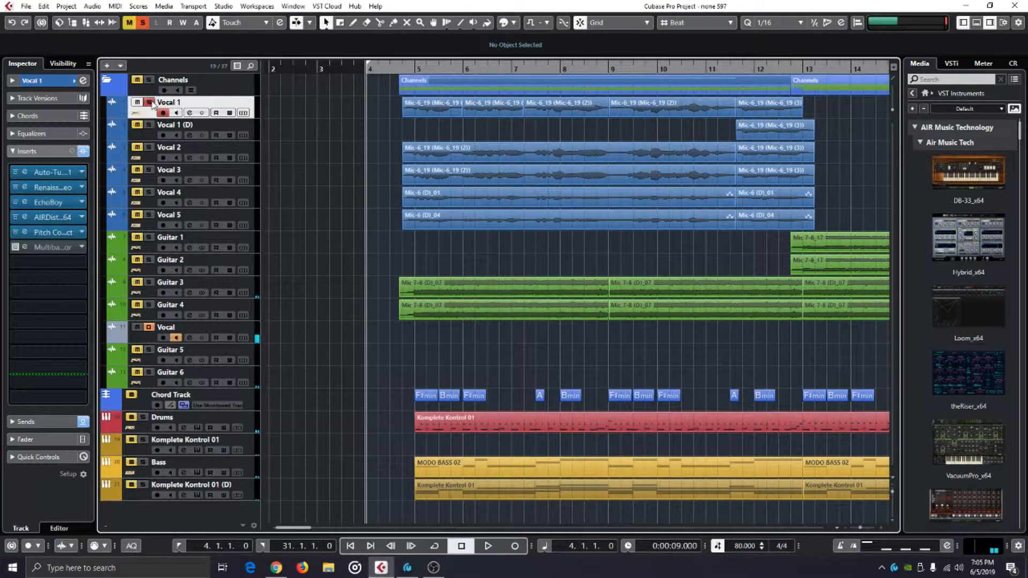
left_click(396, 67)
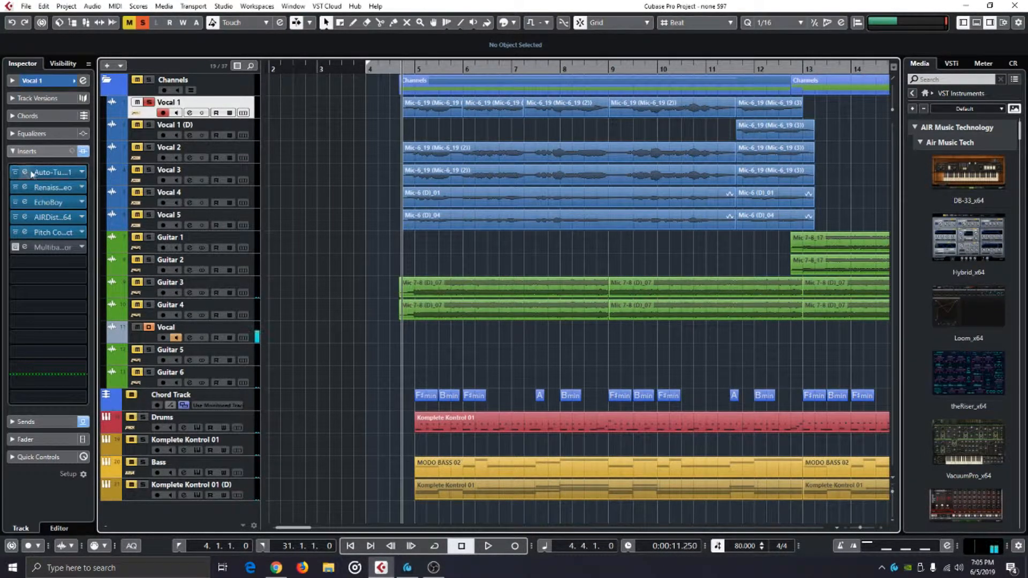
Open Vocal 1's Auto-Tune 8.1 insert, examine its input type choices and pitch correction settings, and close the plug-in window
left_click(64, 171)
double_click(51, 172)
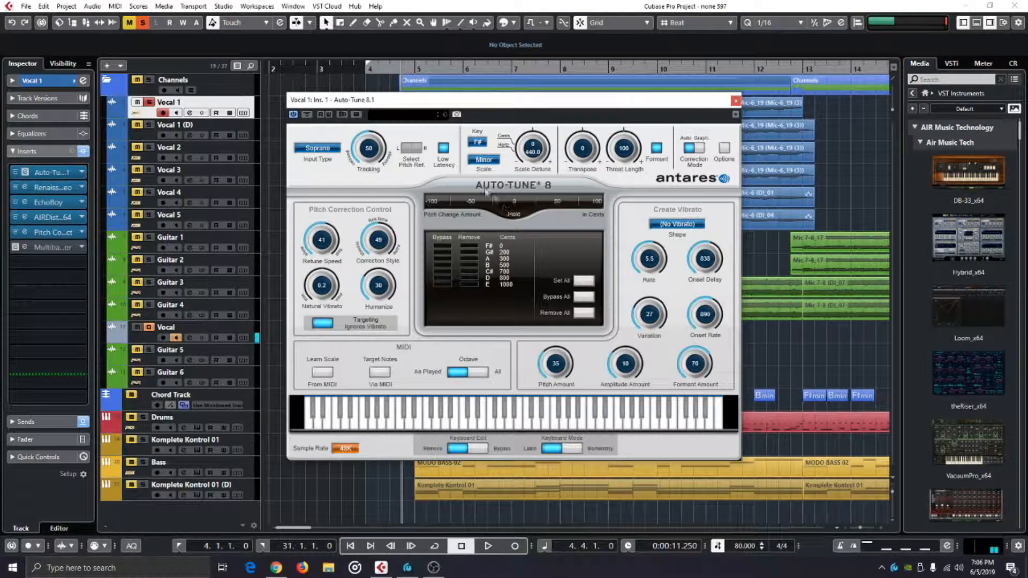
left_click_drag(471, 106, 591, 146)
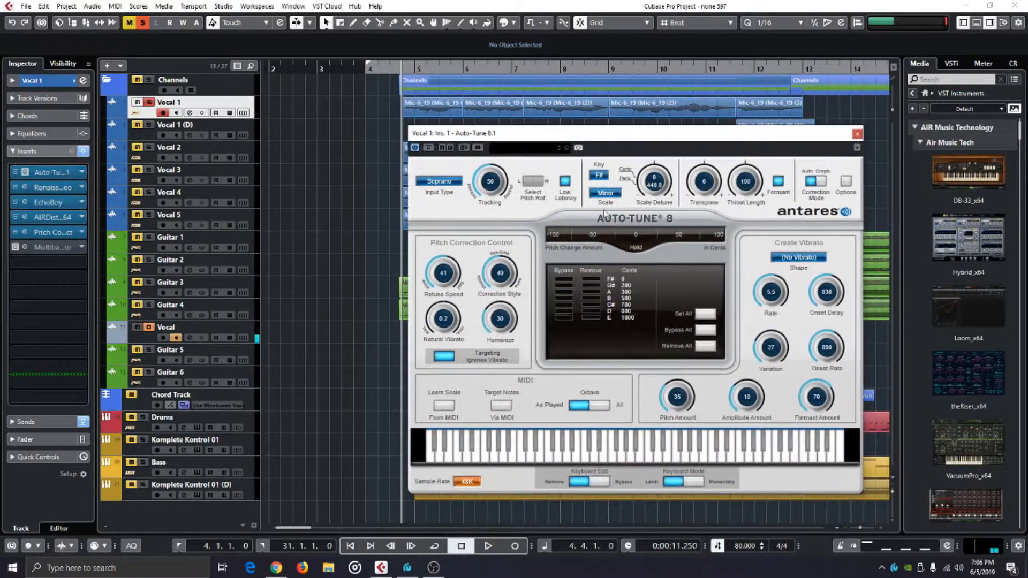
left_click(436, 182)
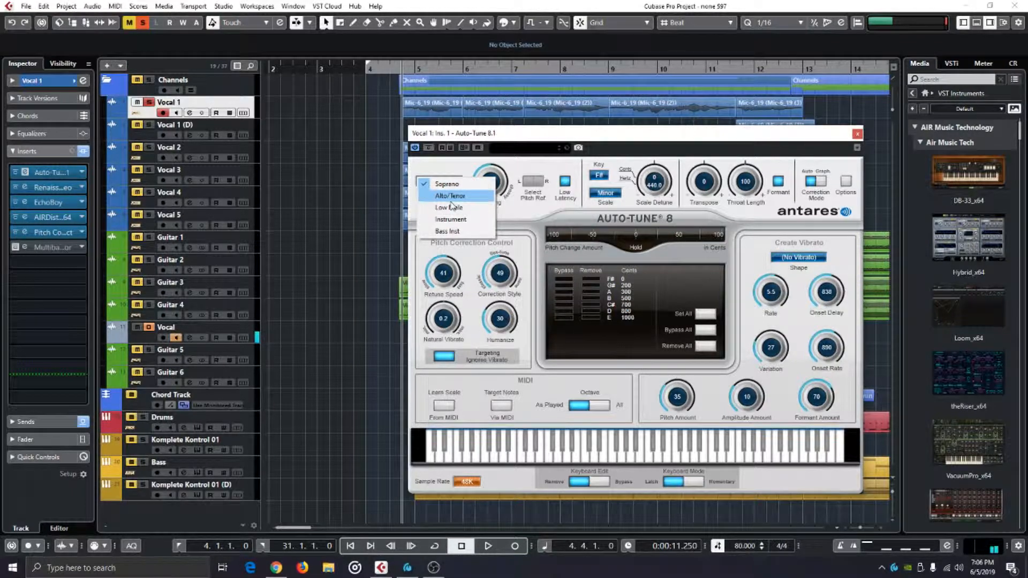
left_click(530, 235)
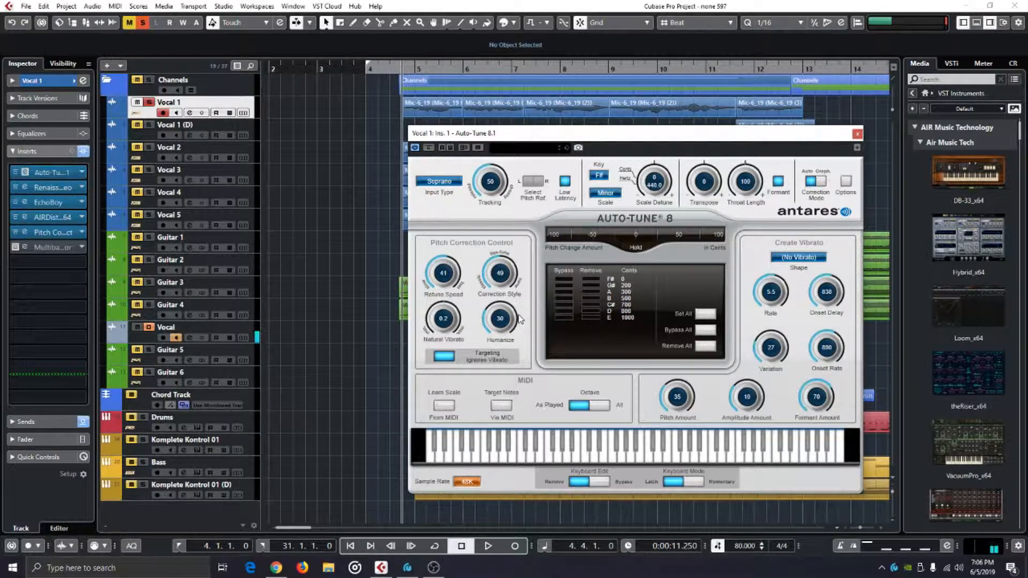
left_click(447, 356)
left_click(27, 172)
Review Vocal 1's Renaissance Axx and EchoBoy insert settings, closing each plug-in window
left_click(30, 186)
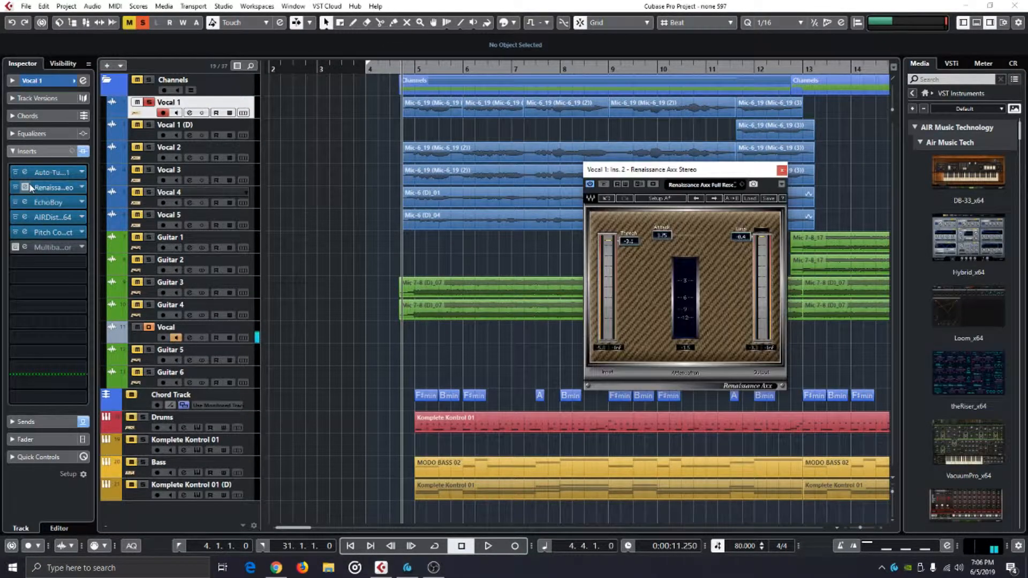
left_click_drag(680, 177, 584, 190)
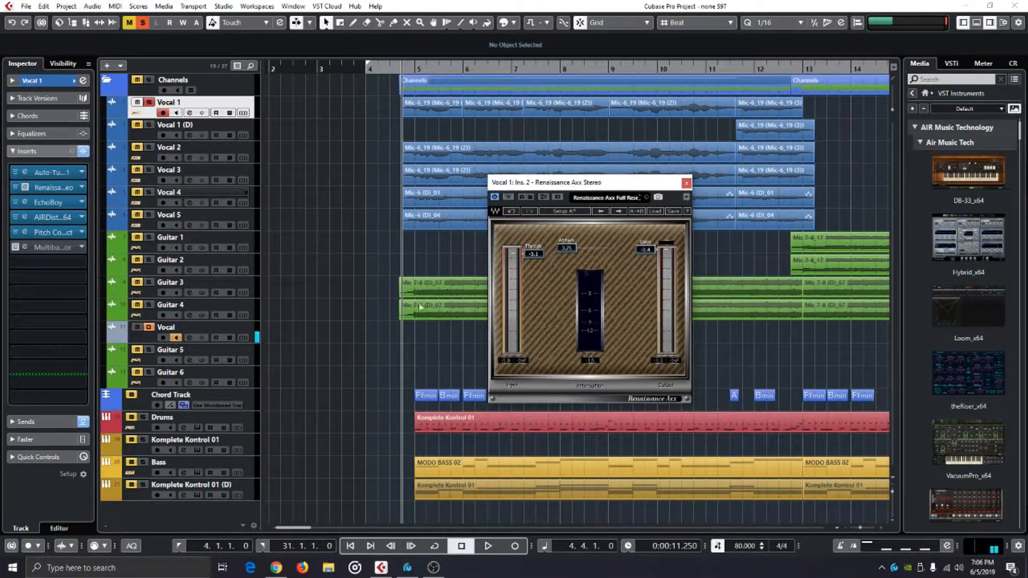
left_click(25, 187)
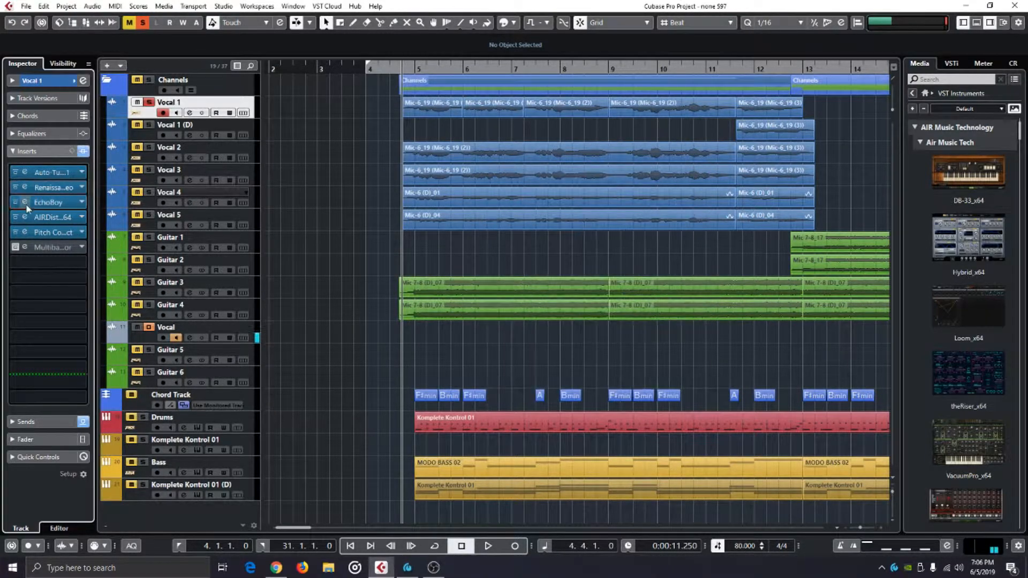
left_click(26, 204)
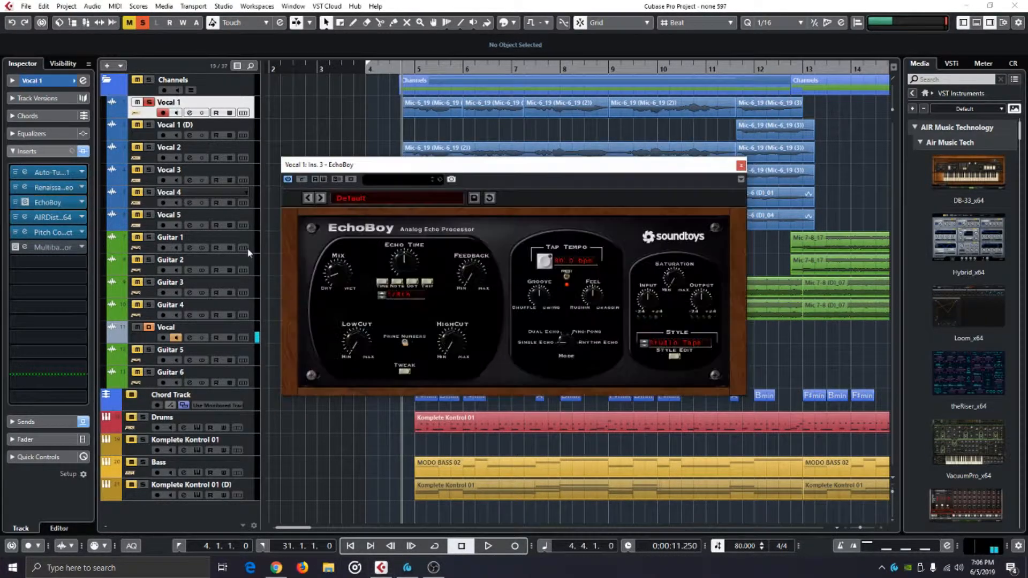
left_click(24, 203)
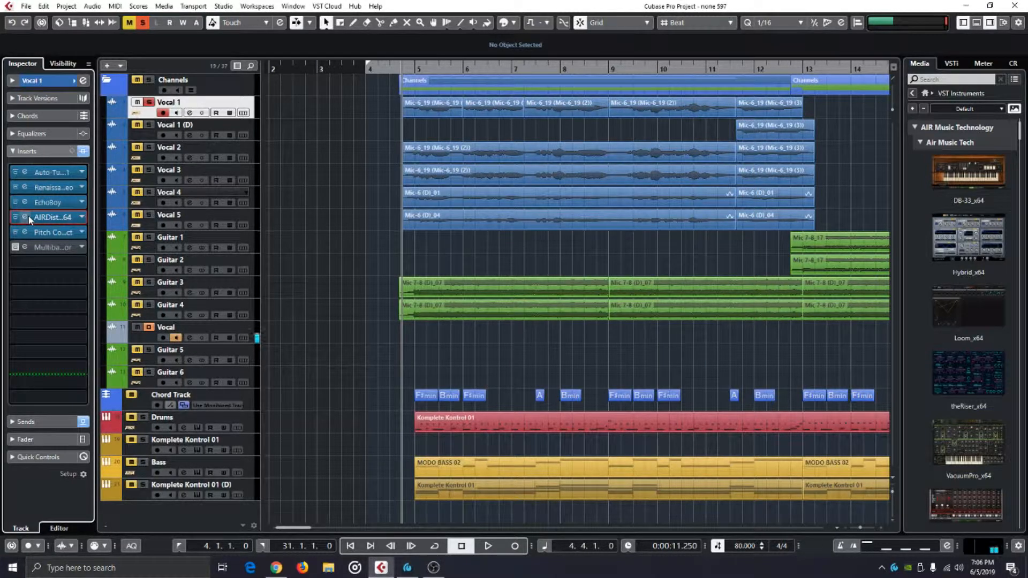
Review the AIR Distortion insert on Vocal 1, close it, and open the Pitch Correct insert to examine its settings
left_click(25, 217)
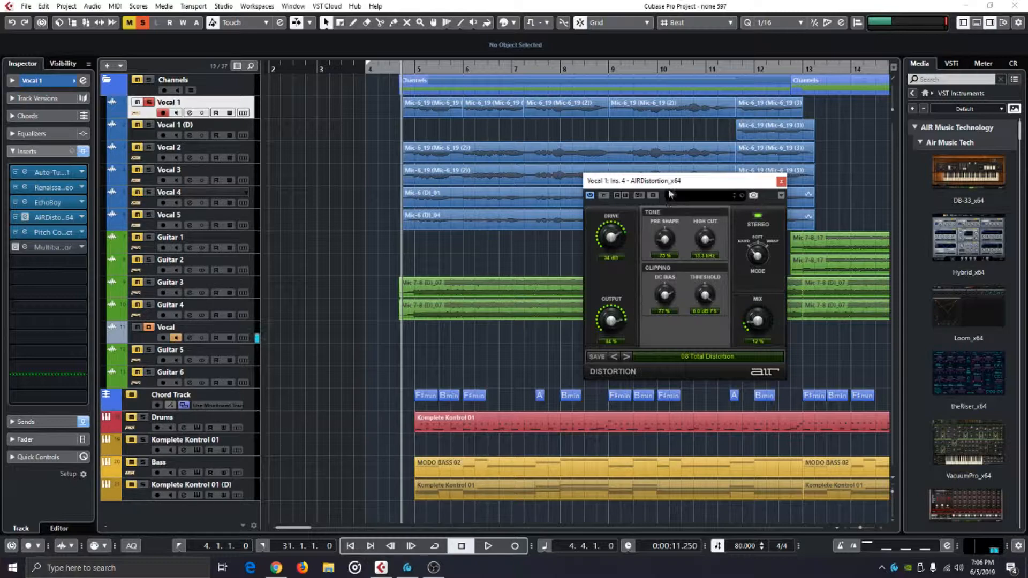
left_click(25, 217)
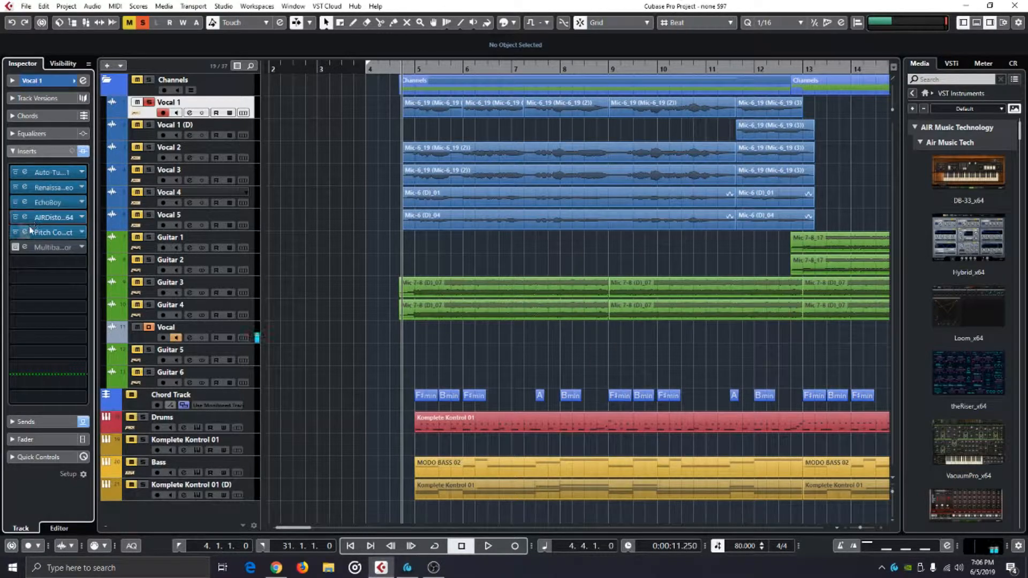
left_click(24, 232)
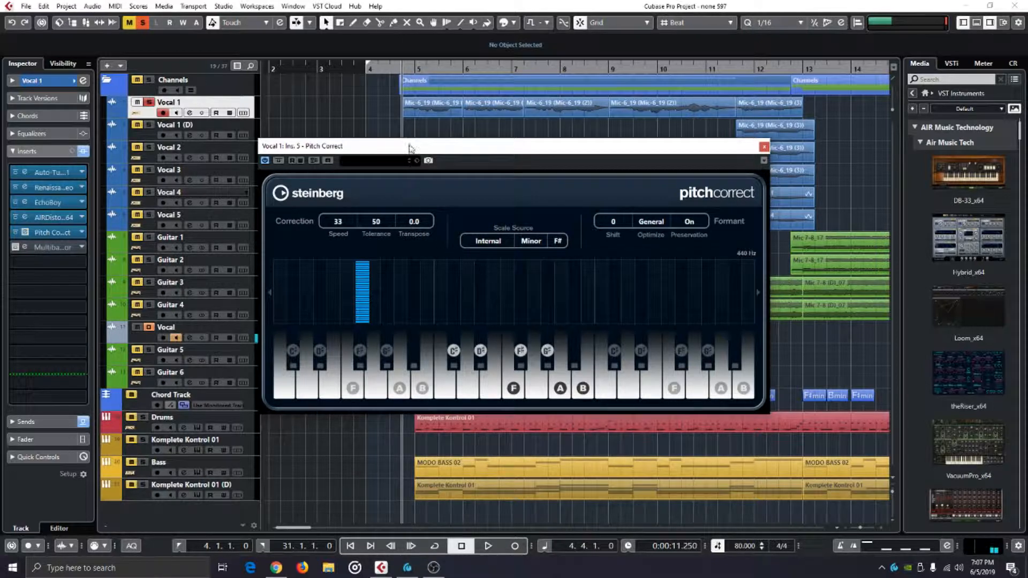
Close Pitch Correct, activate and open Vocal 1's MultibandCompressor insert, and play the soloed vocal from 4.3.1
left_click(24, 247)
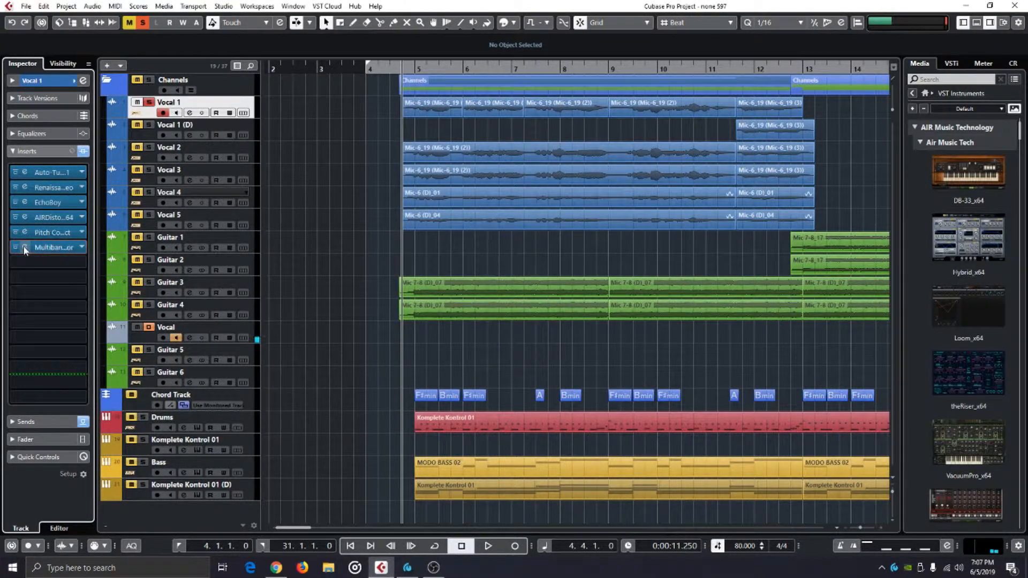
left_click(25, 248)
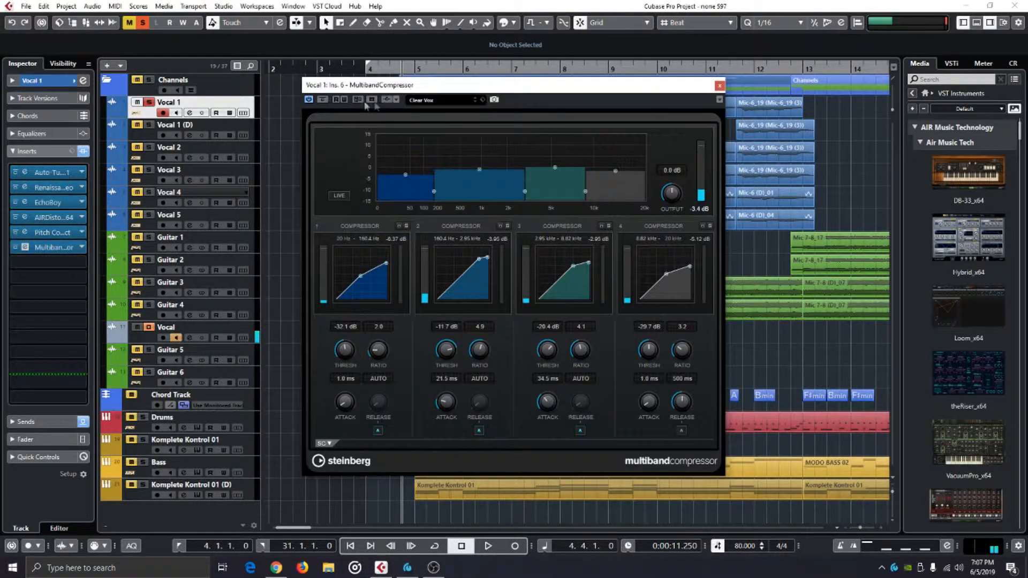
key("space")
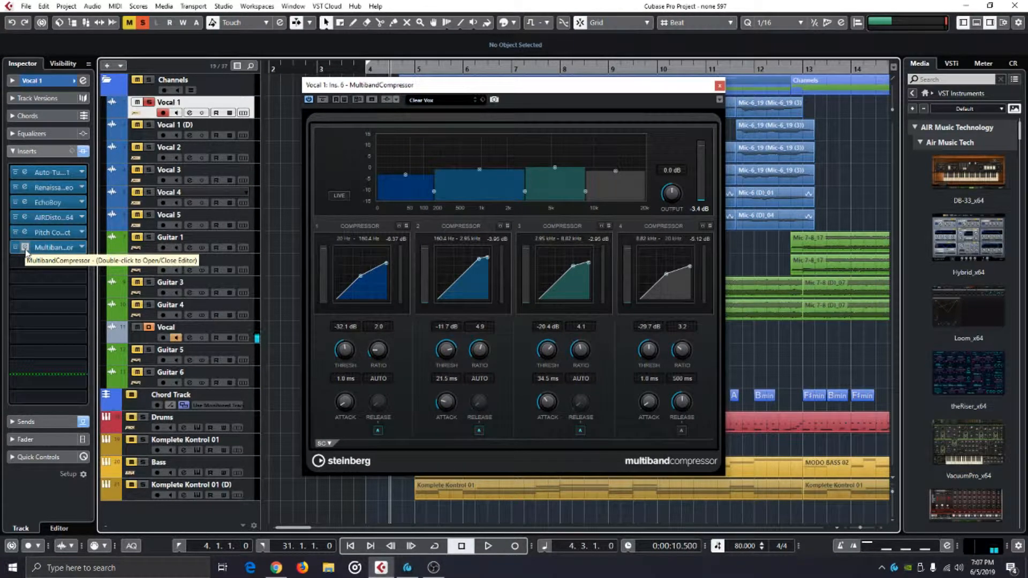
key("space")
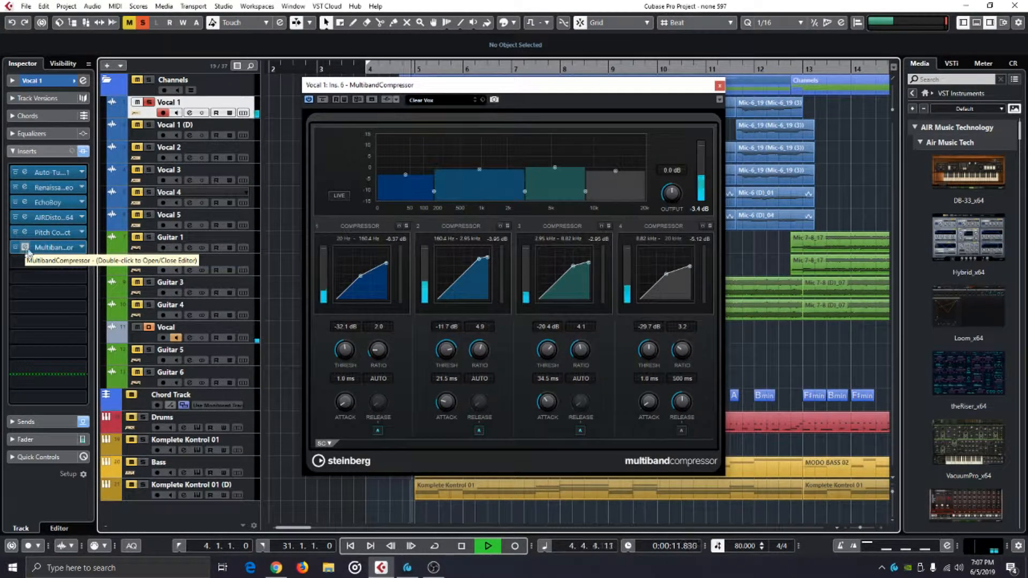
Compare Vocal 1 with all inserts bypassed and active, bypass only the MultibandCompressor, and stop playback
left_click(83, 152)
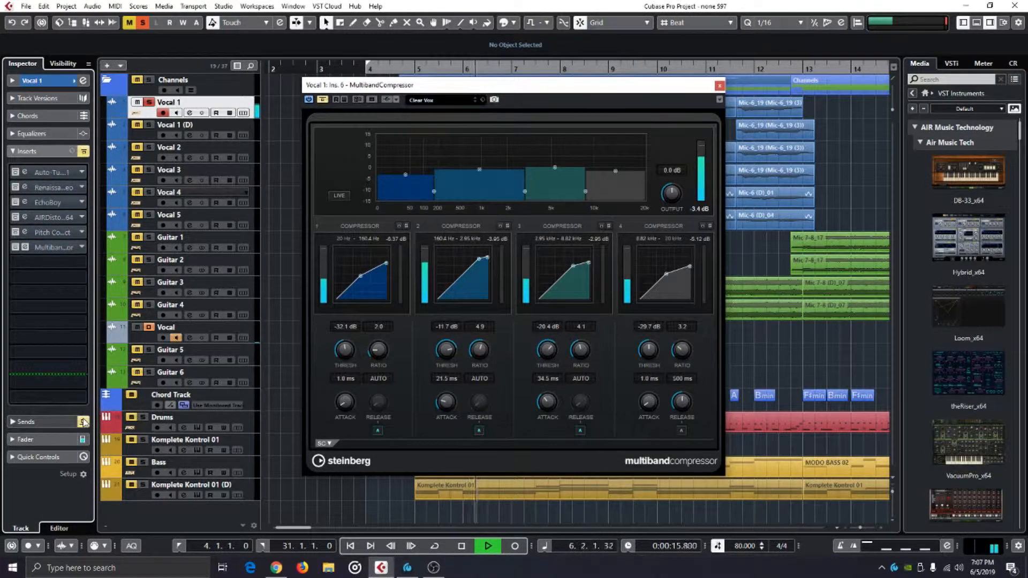
left_click(83, 151)
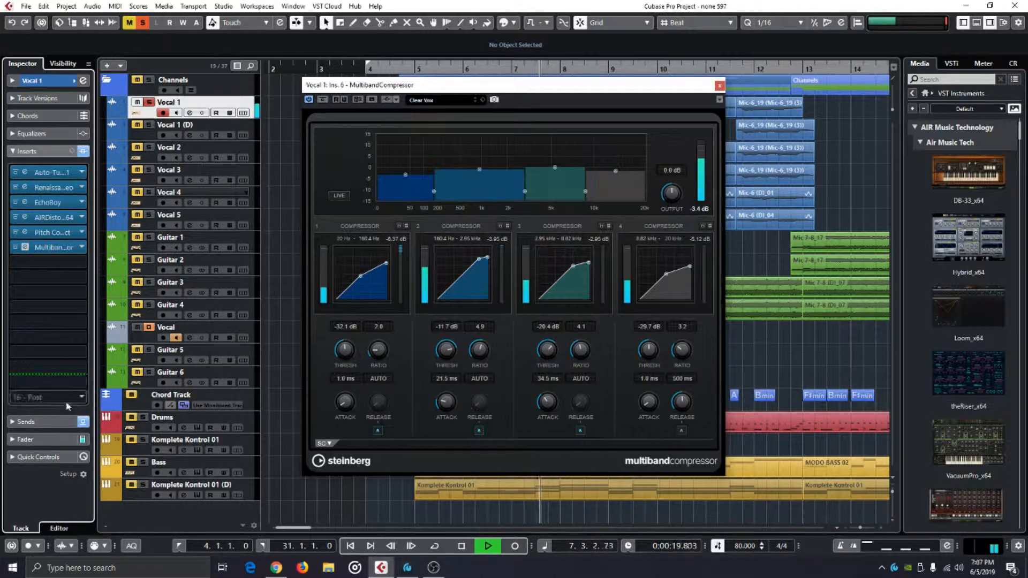
left_click(16, 247)
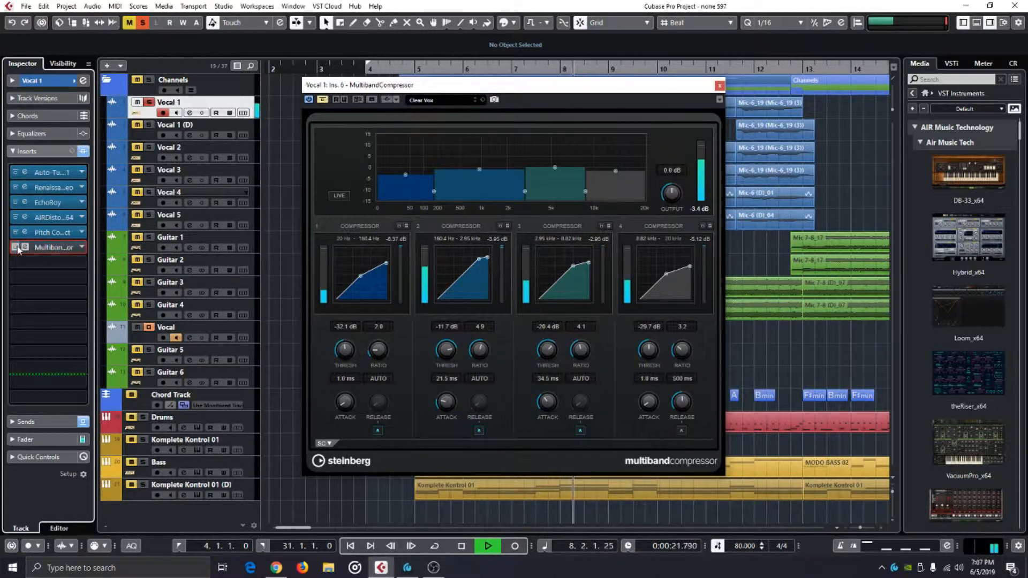
key("space")
Clear the Vocal 1 solo, move the playback position back to bar 4 and play the full mix
left_click(152, 103)
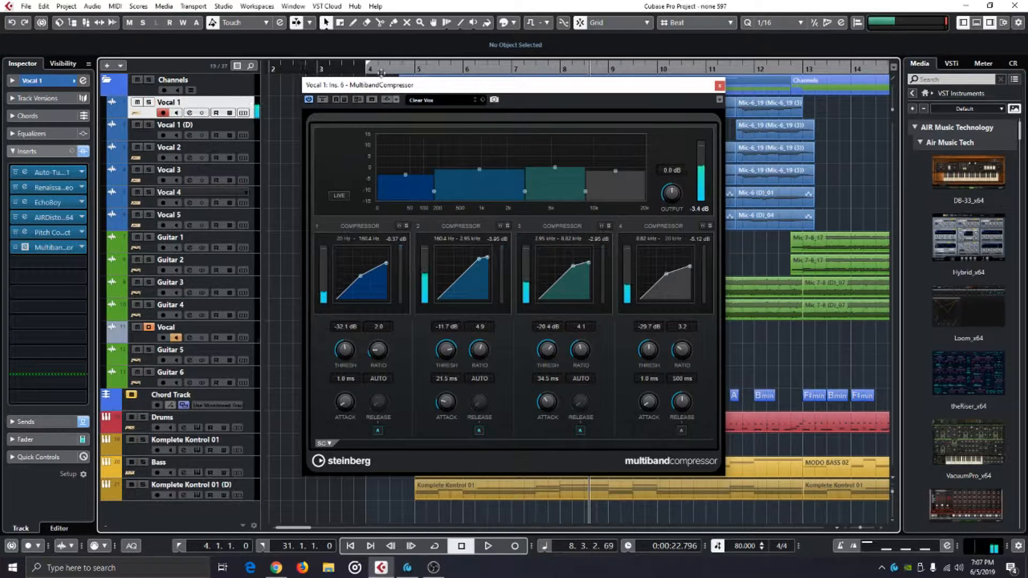
left_click(381, 71)
key("space")
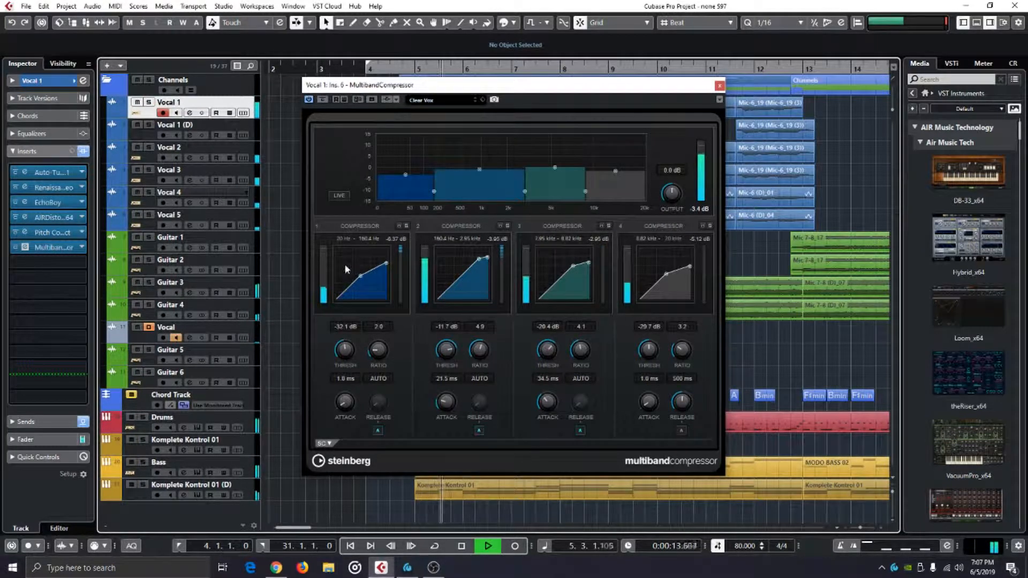
Set the MultibandCompressor's lowest band threshold to -30.3 dB and its second crossover to 2.77 kHz, comparing against bypass
left_click_drag(407, 174, 406, 170)
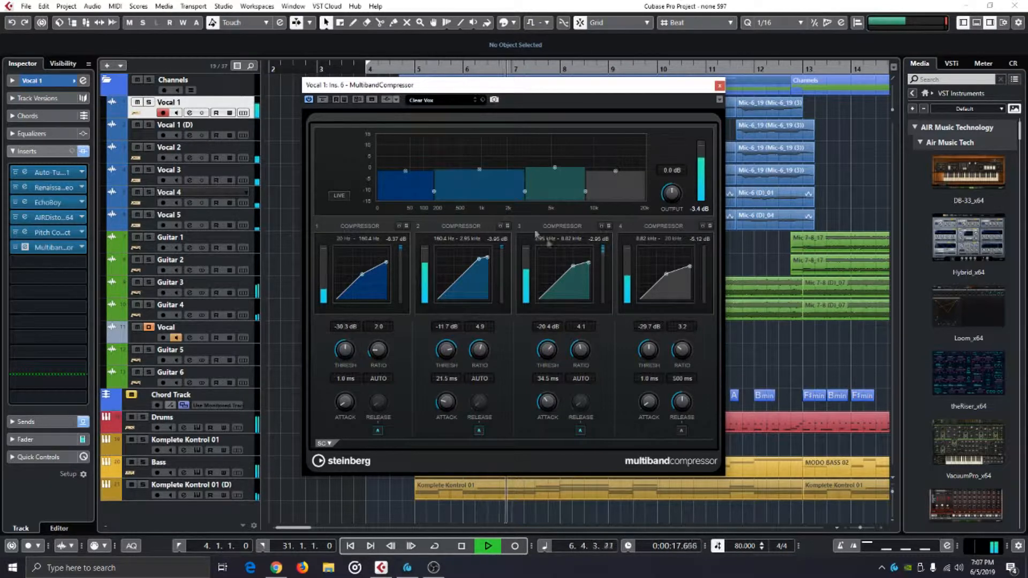
left_click(323, 100)
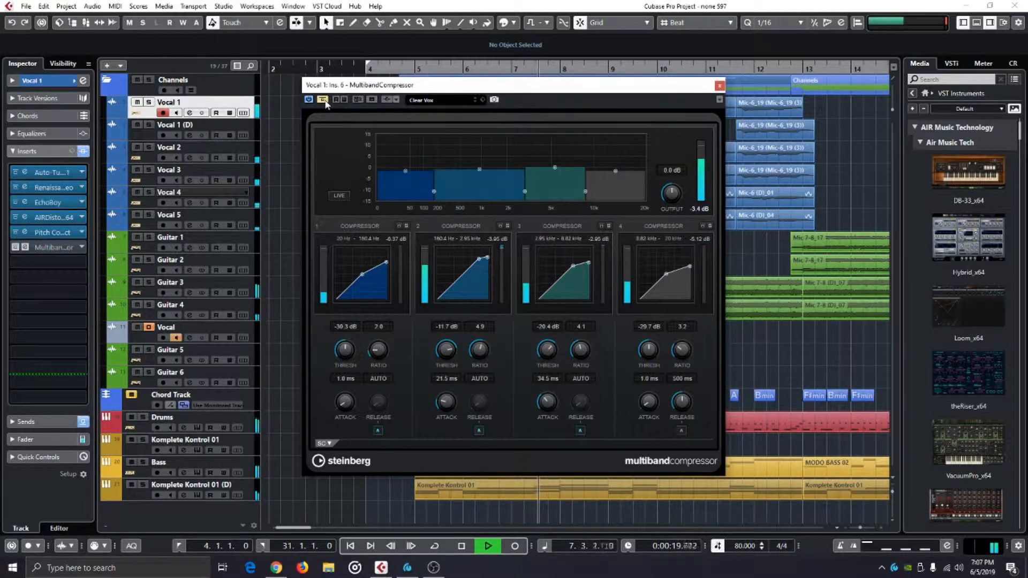
left_click(322, 100)
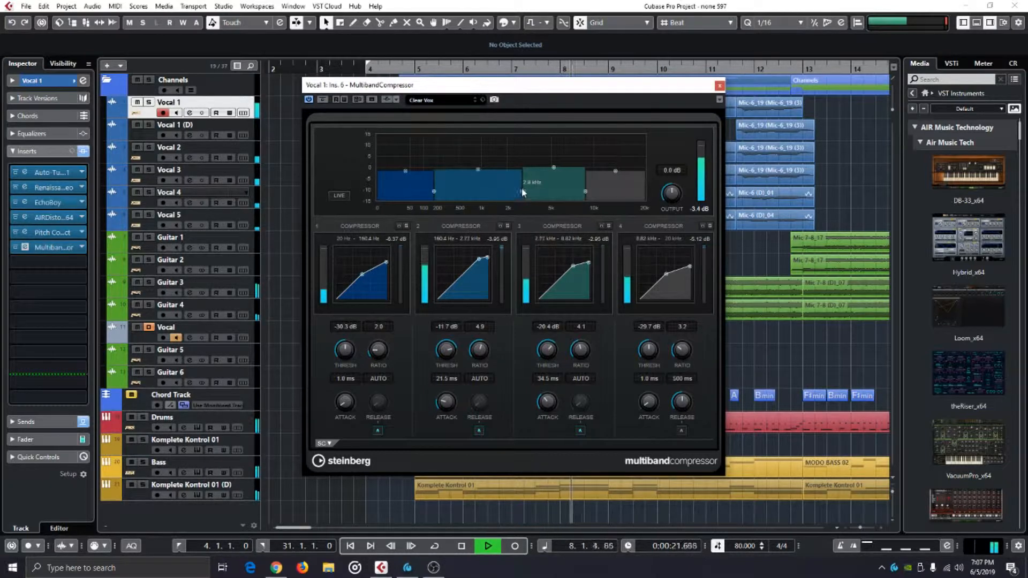
Compare the compressor bypassed and active during playback, lower its output to -1.7 dB, and close the plug-in window
left_click(325, 99)
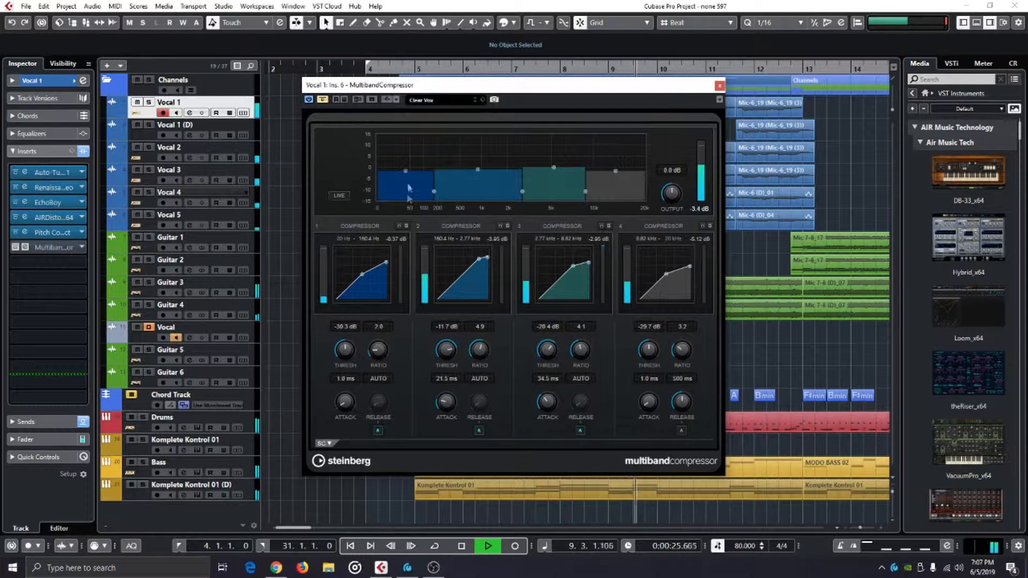
left_click(322, 100)
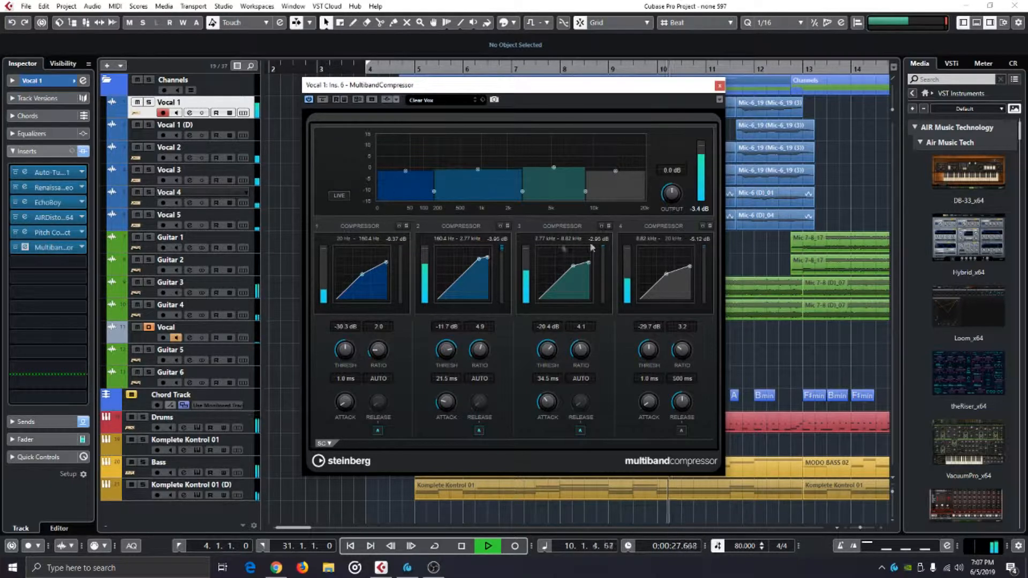
left_click_drag(675, 201, 673, 212)
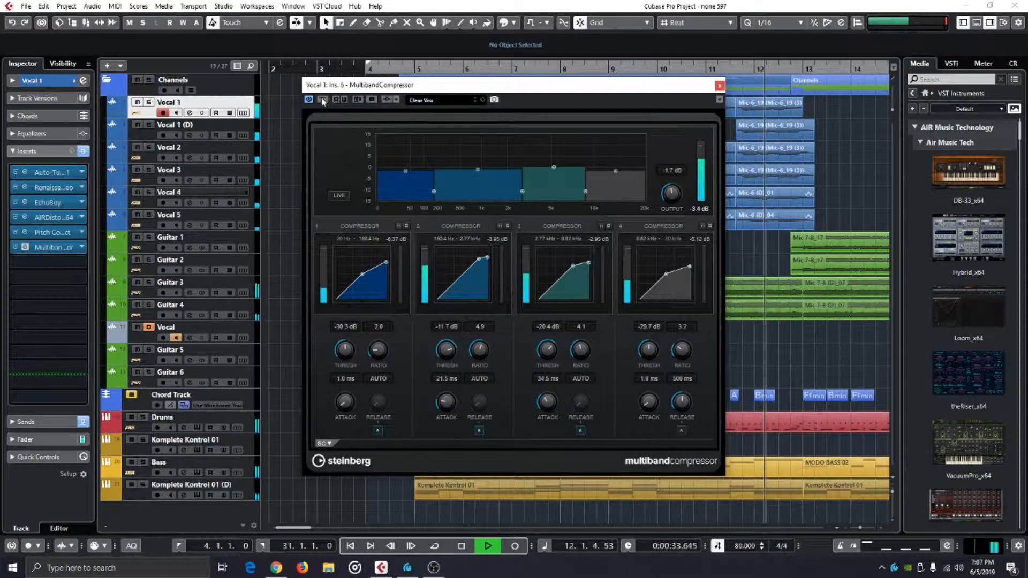
left_click(719, 87)
Select the Guitar 1 track to show its inserts, and stop playback with the position back at 4.4.1
scroll(514, 292, "right", 5)
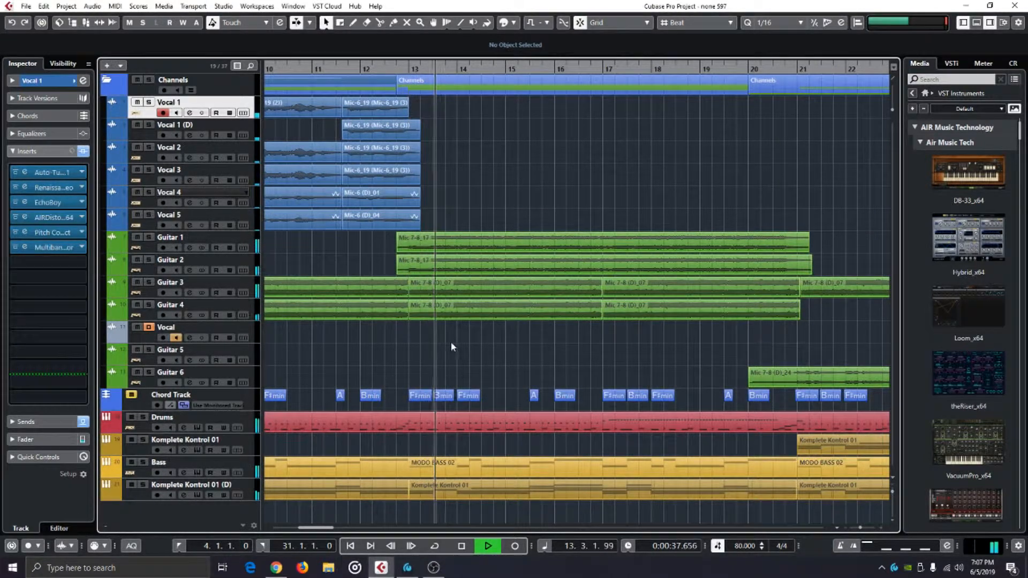
scroll(451, 341, "right", 1)
left_click(160, 244)
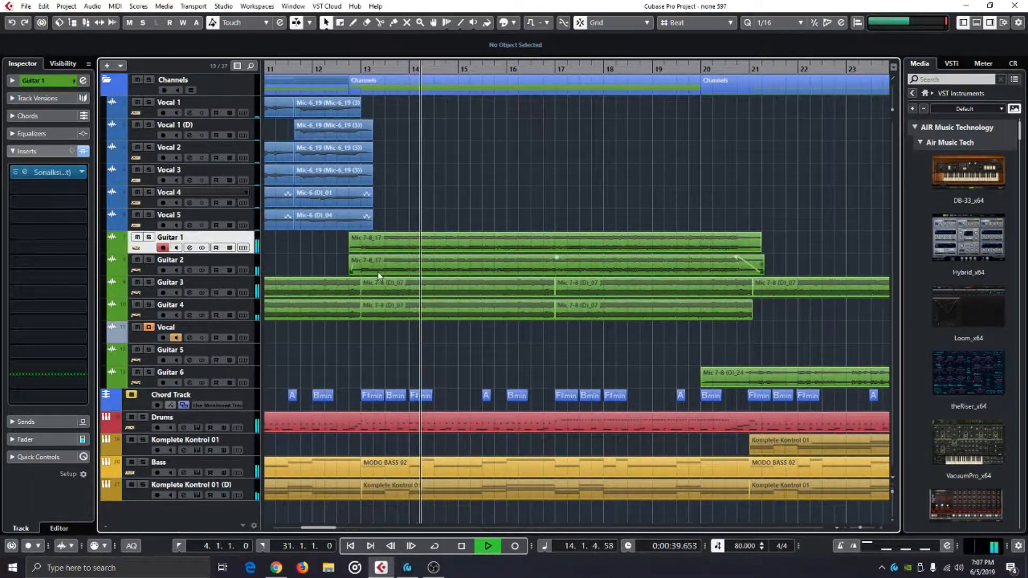
scroll(307, 161, "left", 6)
key("space")
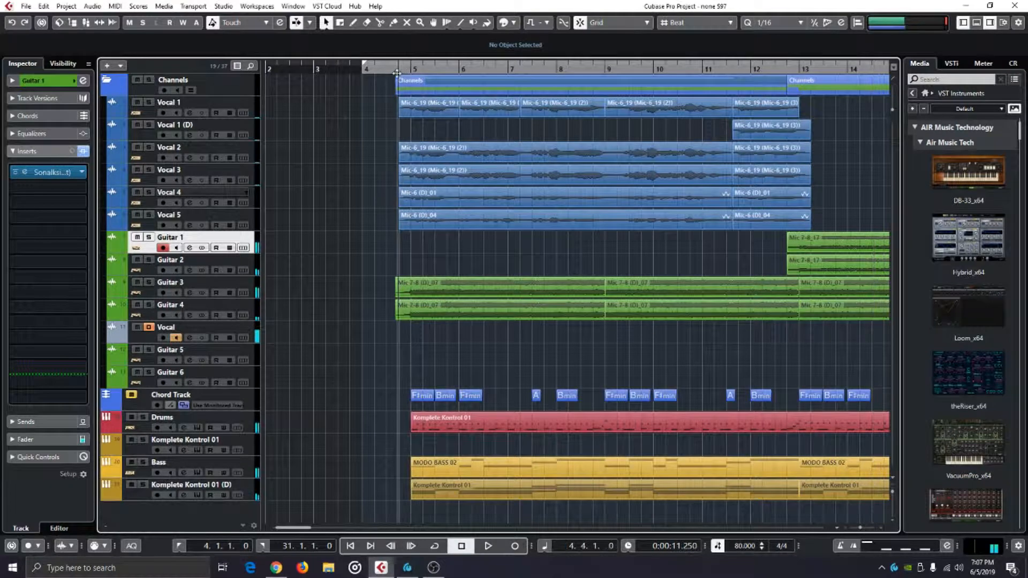
Solo Vocal 2 and Vocal 3, play them together, select Vocal 2 to show its inserts, and stop playback
left_click(152, 154)
left_click(149, 147)
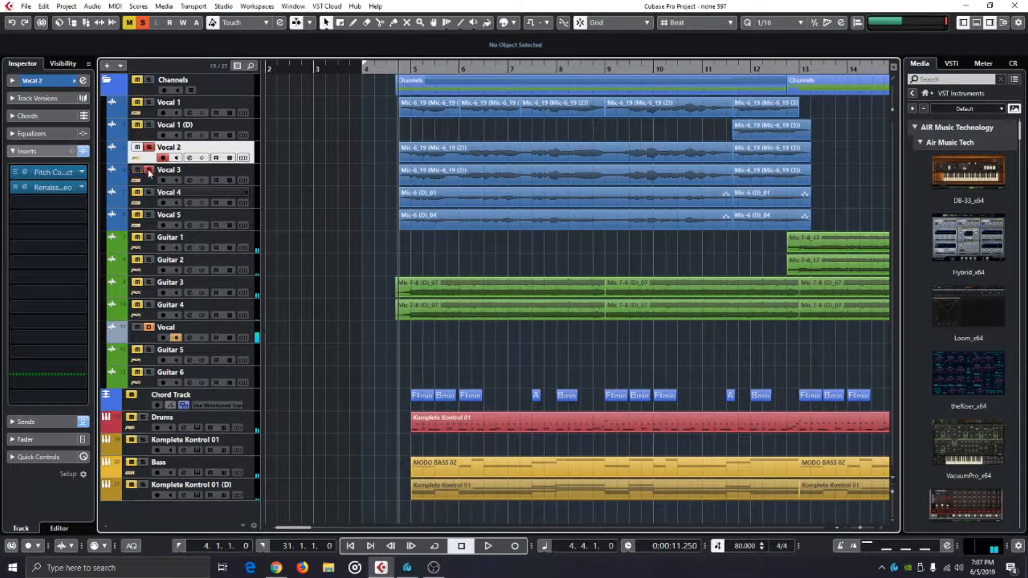
left_click(148, 169)
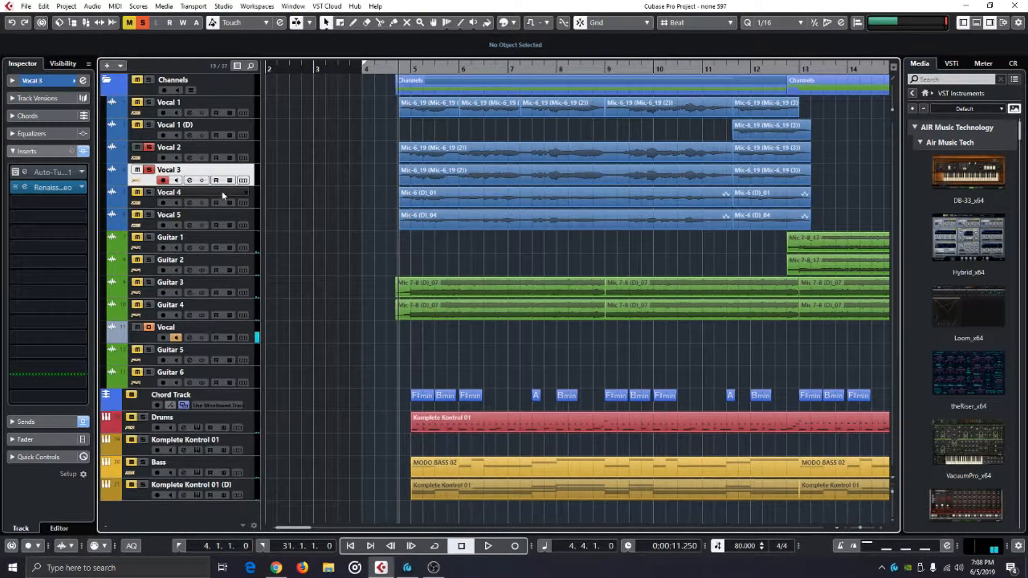
key("space")
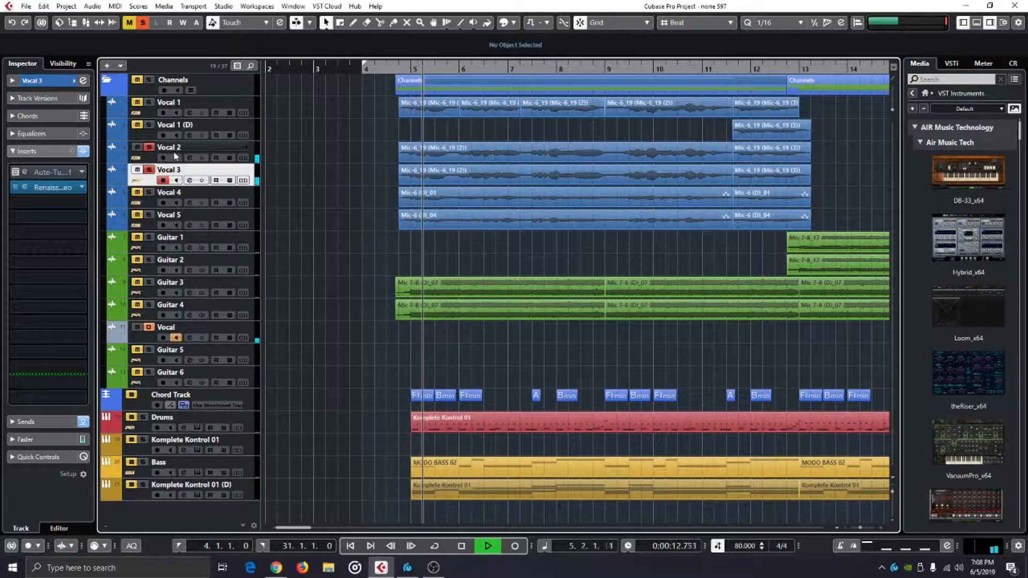
key("Up")
key("space")
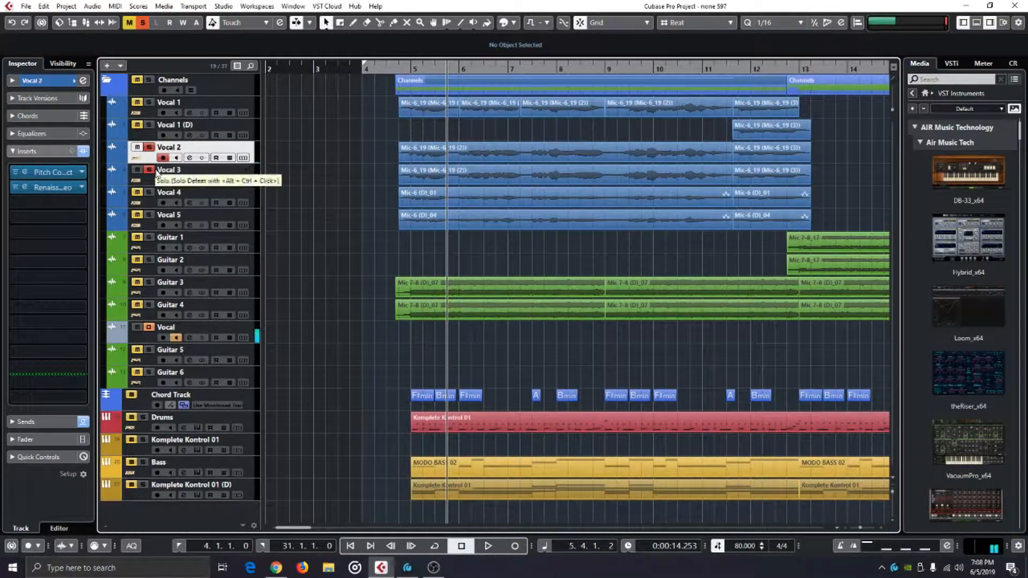
Open and close Vocal 3's channel settings, show its fader and panning in the Inspector, and resume playback
left_click(190, 180)
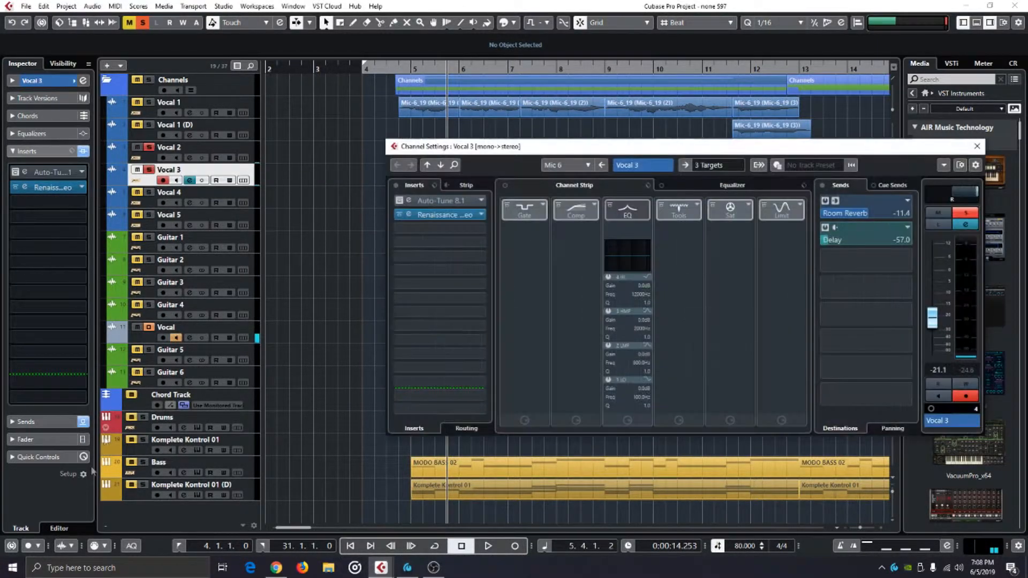
left_click(45, 438)
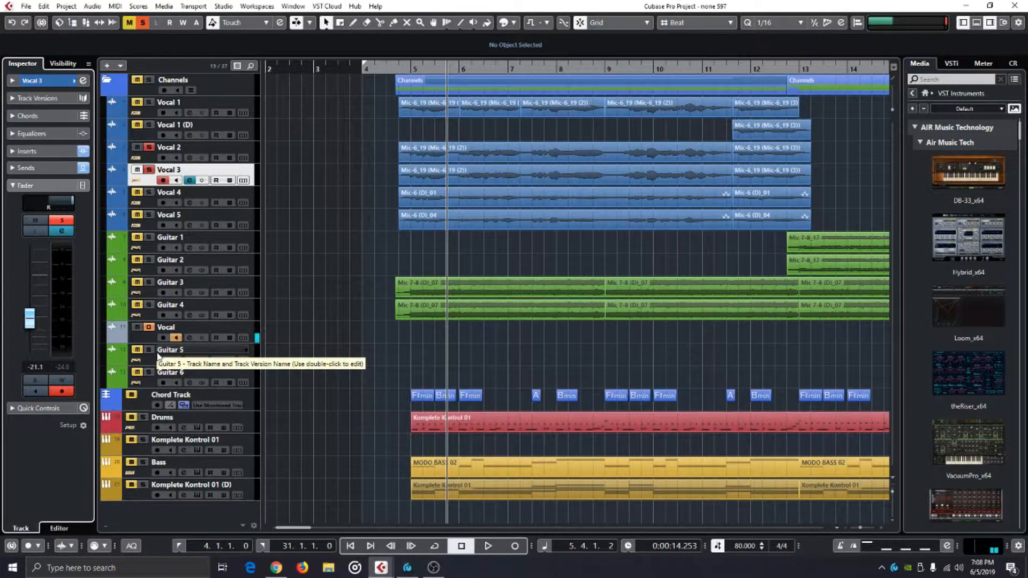
key("space")
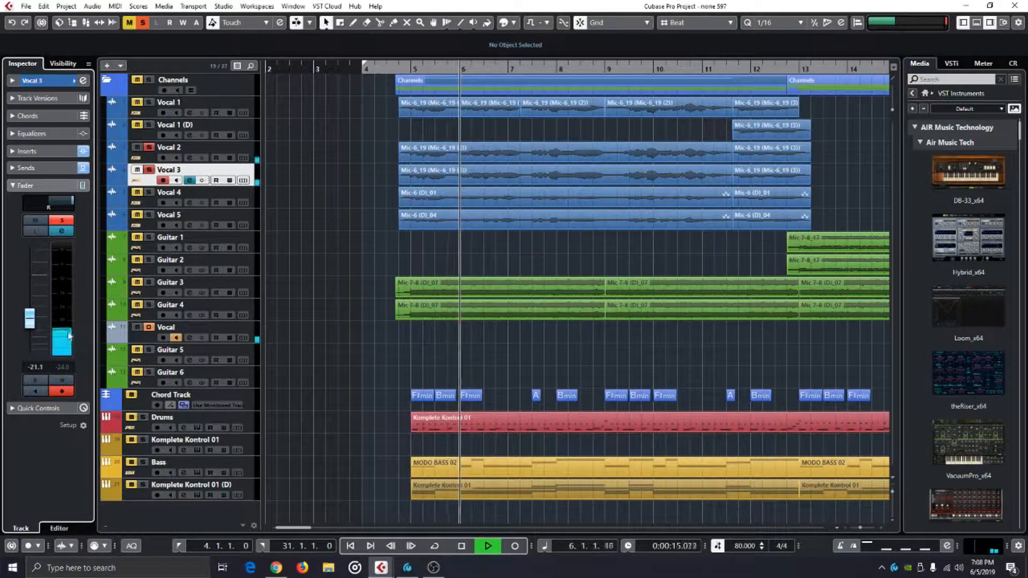
Solo Vocal 1 during playback, removing and restoring the Vocal 2 and Vocal 3 solos to compare the layered vocals
left_click(150, 103)
left_click(148, 147)
left_click(149, 170)
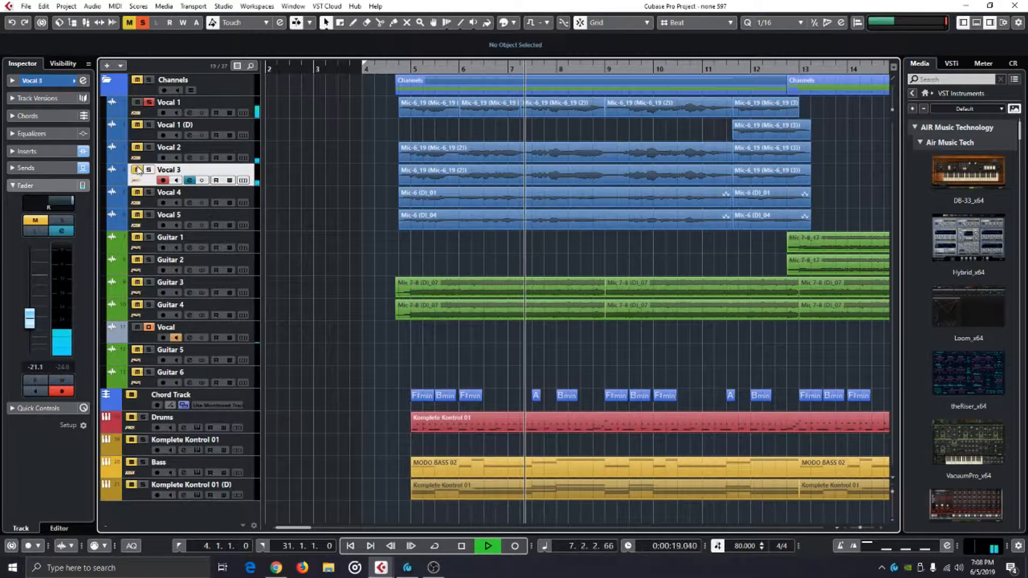
left_click(150, 170)
left_click(149, 147)
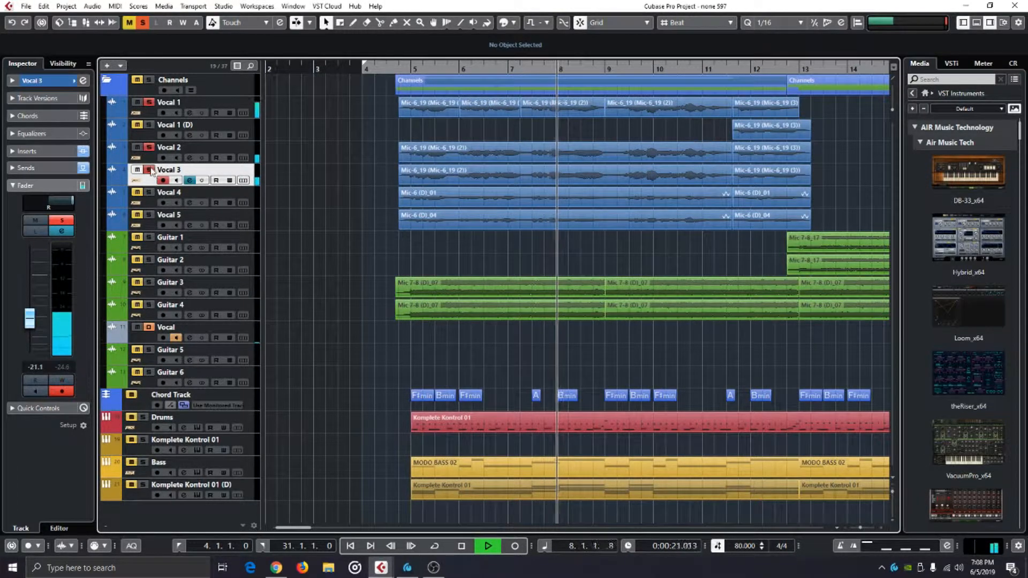
Stop playback, clear the solos on Vocal 1, 2 and 3, mute Vocal 1, and move the position to 4.4.1
key("space")
left_click(149, 170)
left_click(149, 148)
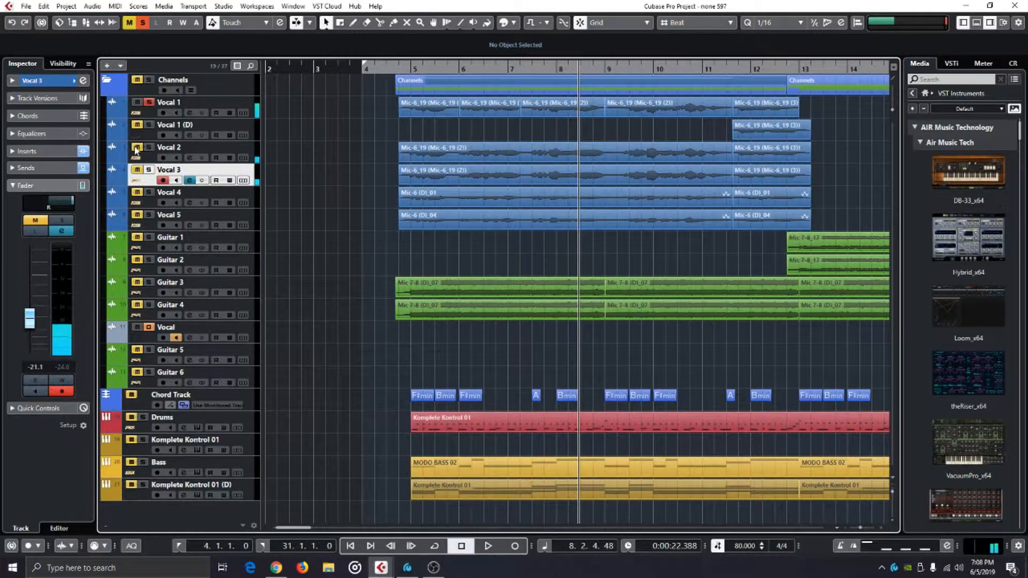
left_click(137, 102)
left_click(387, 78)
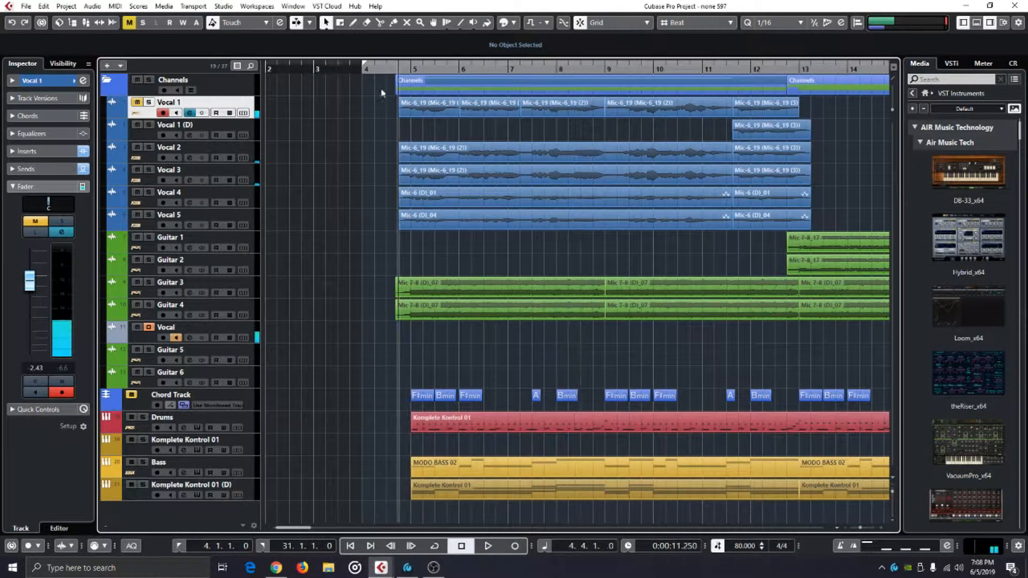
Play Vocal 4 and Vocal 5 soloed, stop playback, remove both solos, and set the position to 4.3.1
key("space")
left_click(149, 192)
left_click(149, 214)
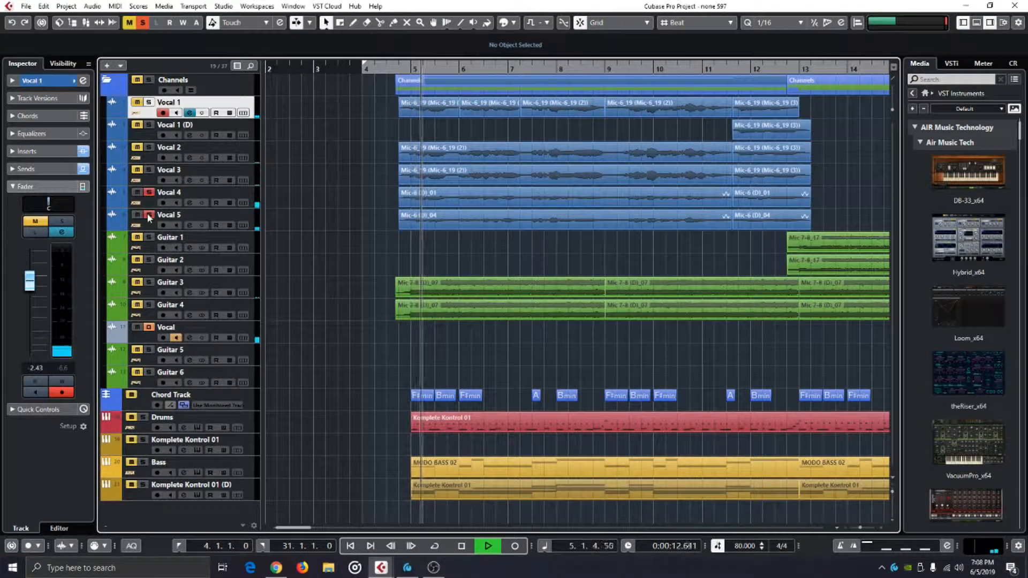
key("space")
left_click(148, 214)
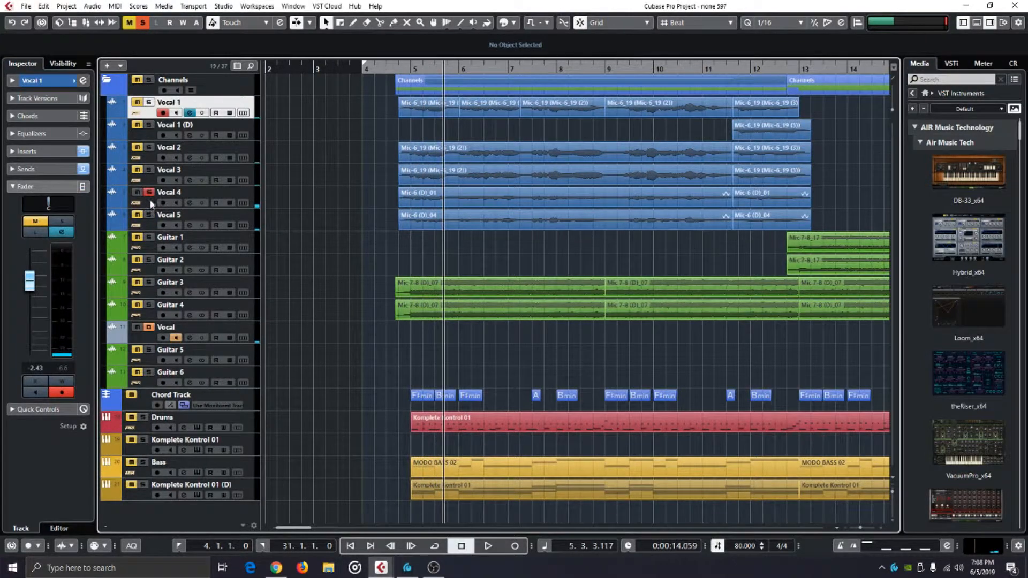
left_click(149, 198)
left_click(149, 193)
left_click(386, 67)
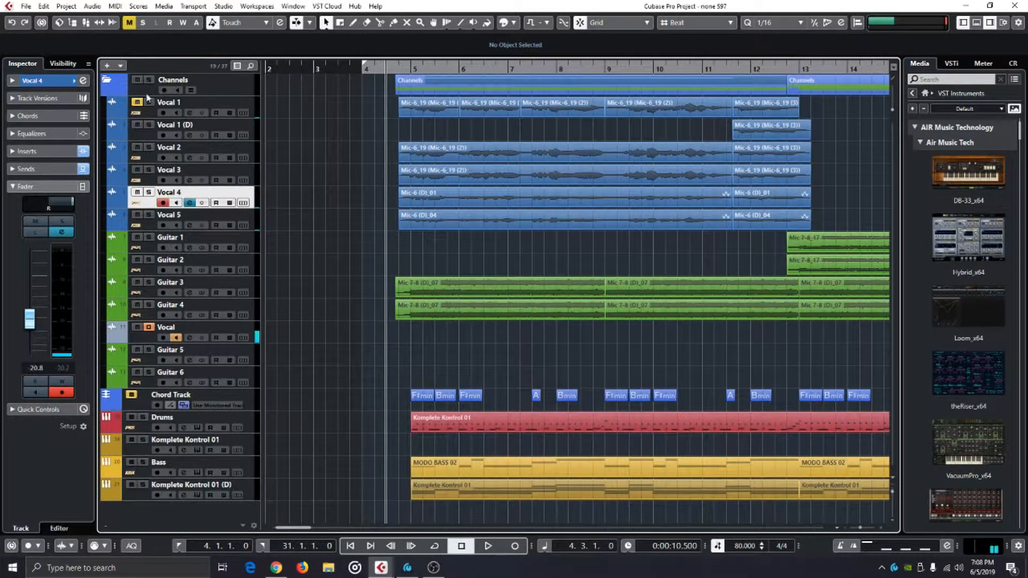
Unmute Vocal 1 and play the full mix from 4.3.1
left_click(138, 102)
key("space")
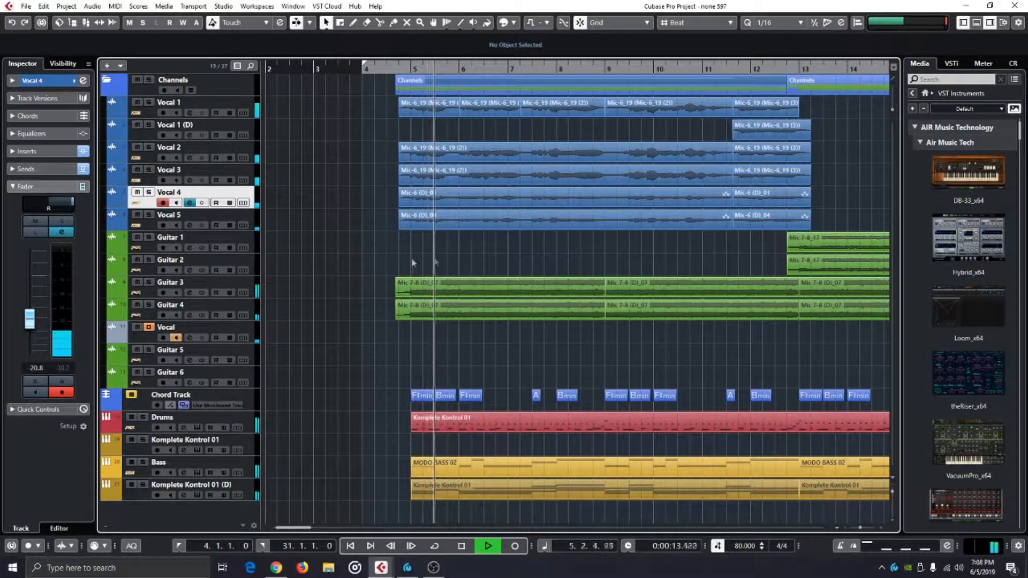
scroll(421, 264, "right", 2)
scroll(328, 276, "right", 2)
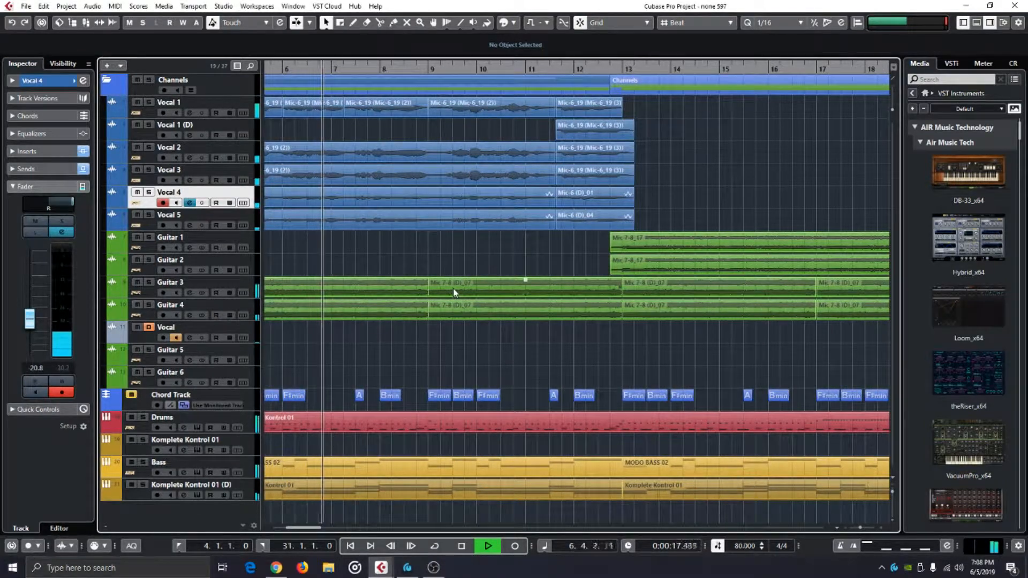
Select Vocal 1 to show its fader, enlarge its waveform, and readjust the track heights so all tracks fit during playback
left_click(175, 101)
key("z")
key("z")
key("z")
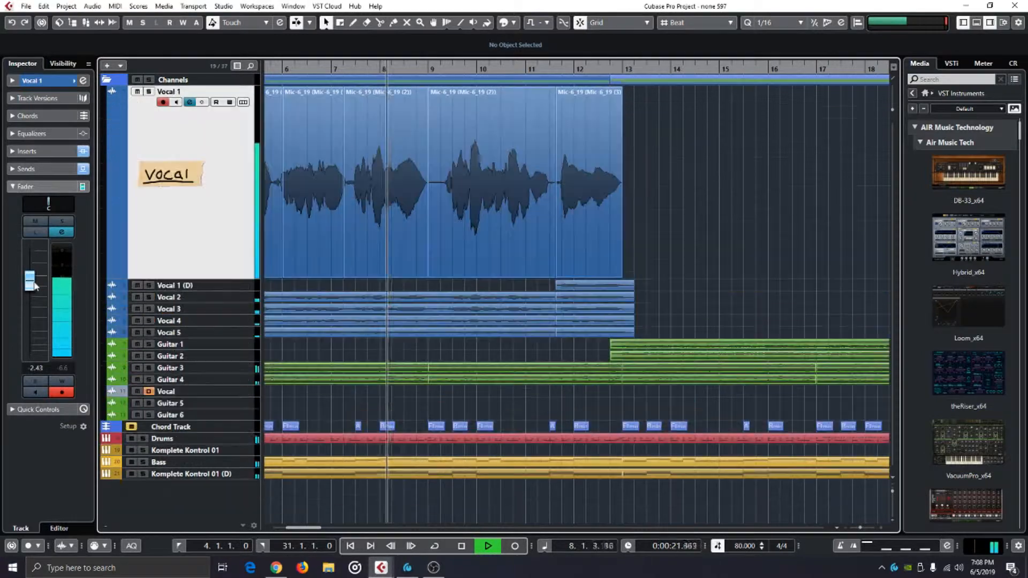
key("z")
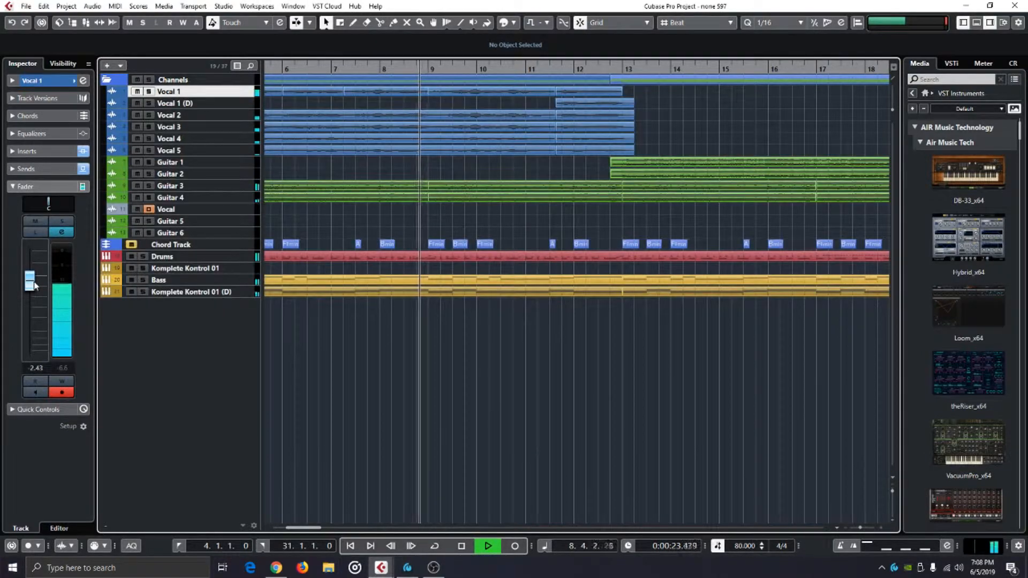
left_click_drag(30, 284, 30, 284)
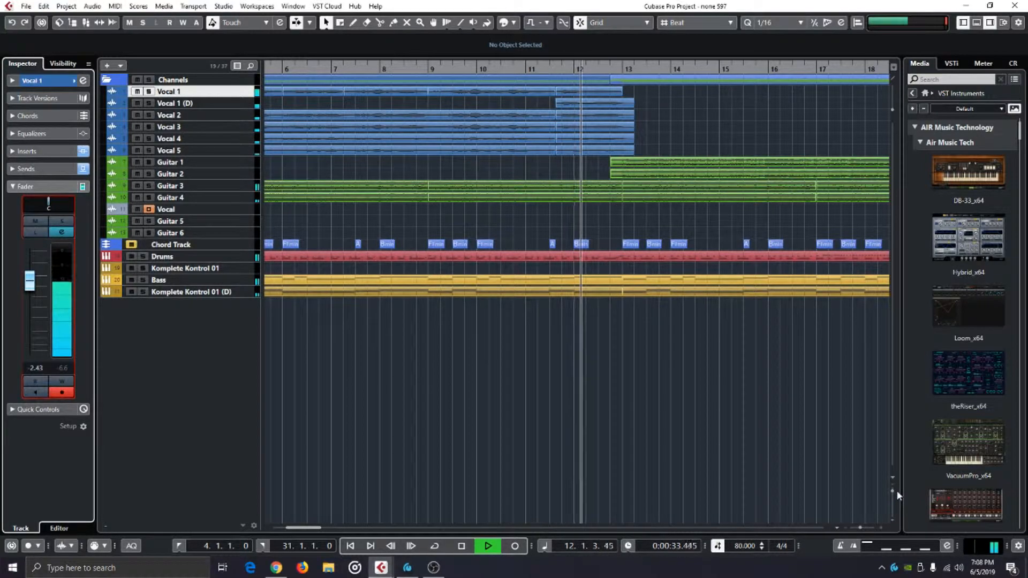
left_click_drag(892, 490, 892, 492)
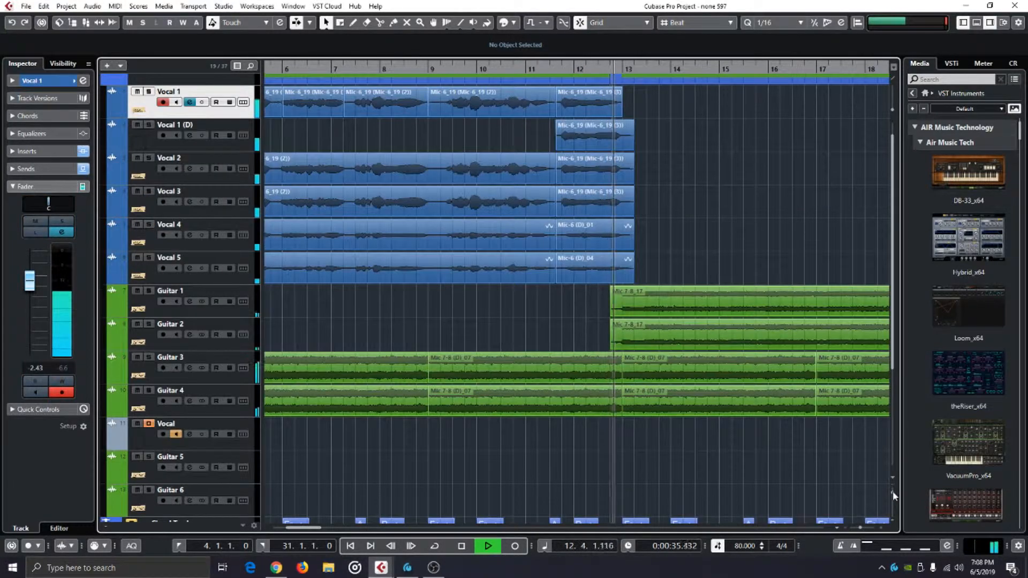
left_click_drag(568, 422, 437, 329)
left_click_drag(584, 336, 472, 330)
left_click_drag(892, 492, 892, 491)
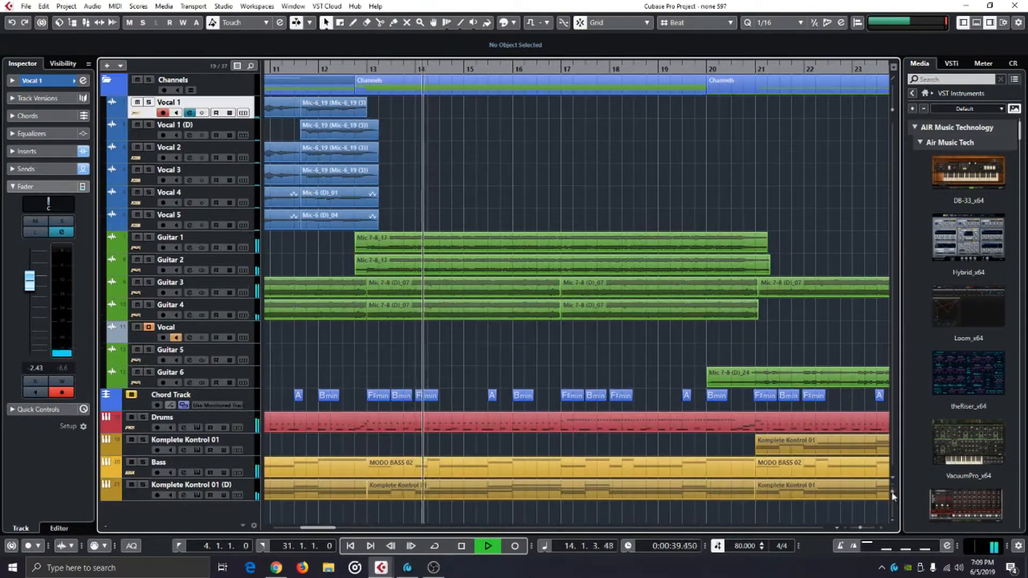
Review the later guitar section during playback, stop, and return the position to 4.4.1
left_click_drag(589, 335, 547, 336)
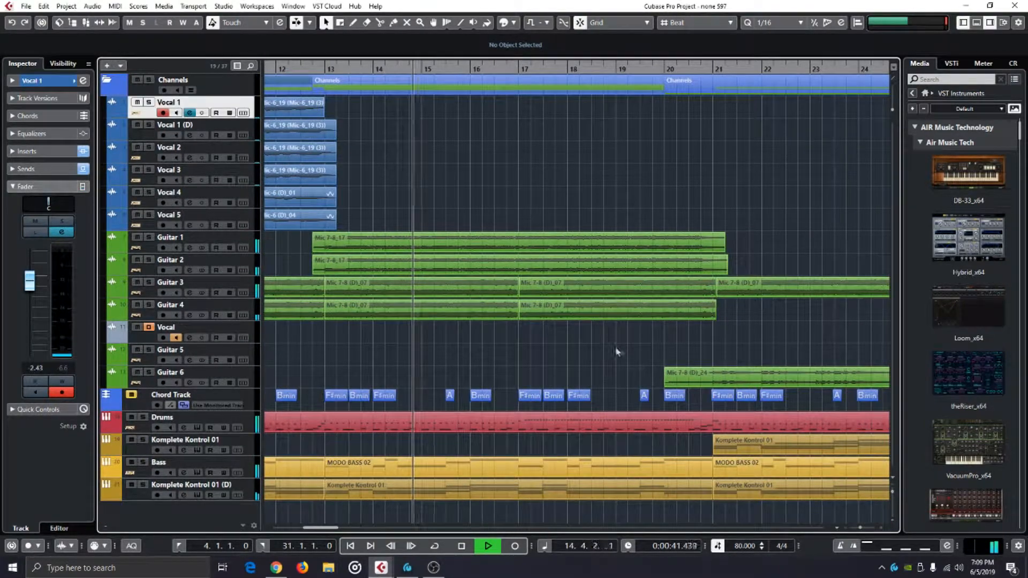
left_click_drag(469, 370, 537, 368)
left_click_drag(410, 362, 692, 351)
key("space")
left_click_drag(342, 358, 585, 349)
left_click(447, 72)
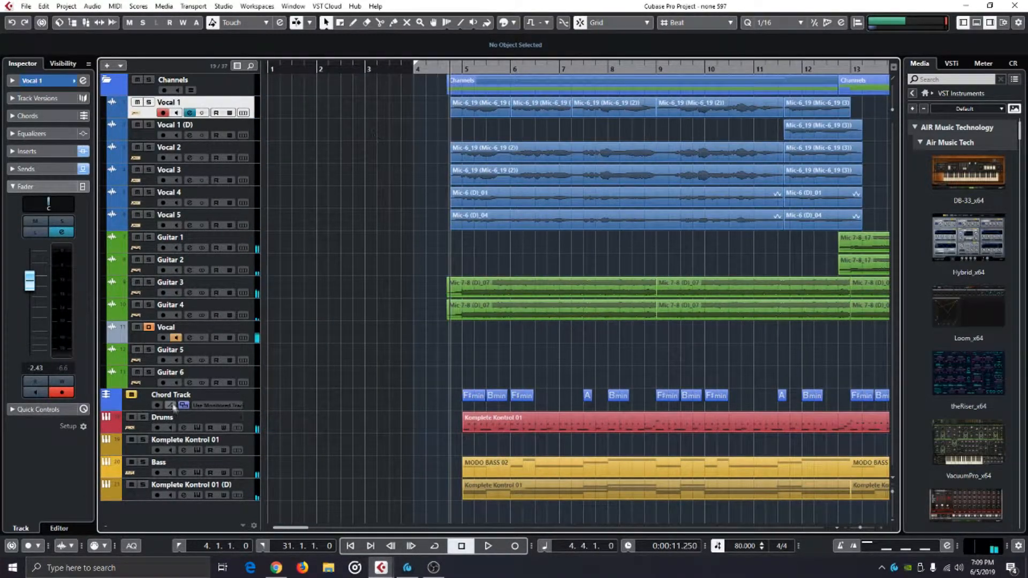
Select and solo the Komplete Kontrol 01 (D) track and open its instrument window
left_click(166, 491)
key("s")
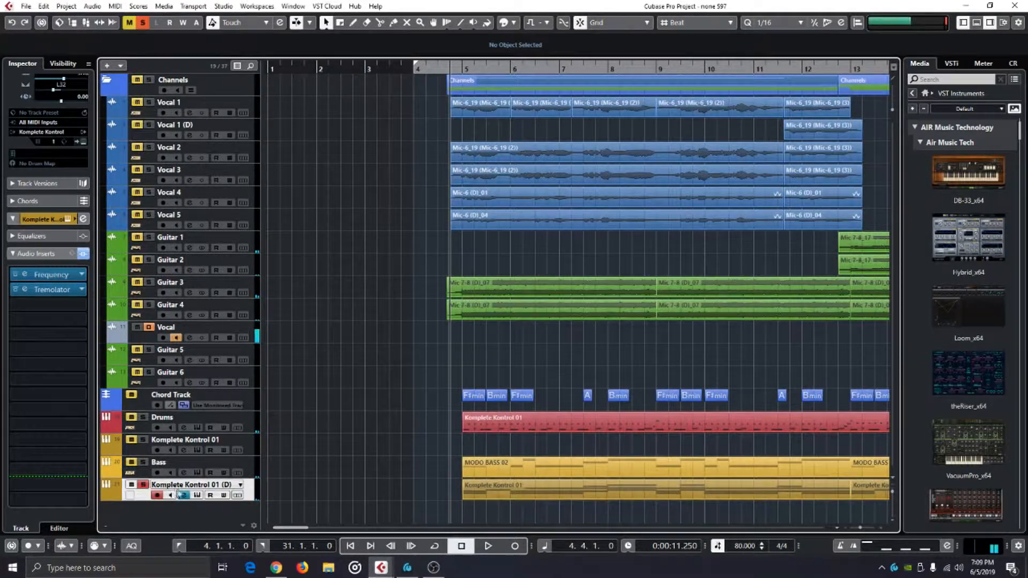
key("alt+shift+i")
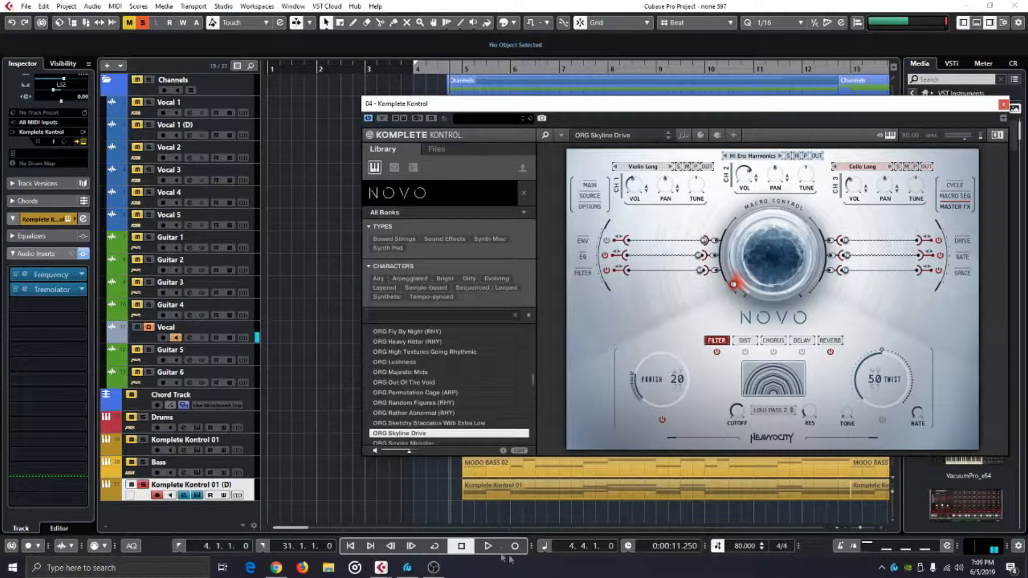
Browse the Komplete Kontrol instrument library to find NOVO among the installed instruments
left_click(461, 194)
scroll(535, 320, "down", 5)
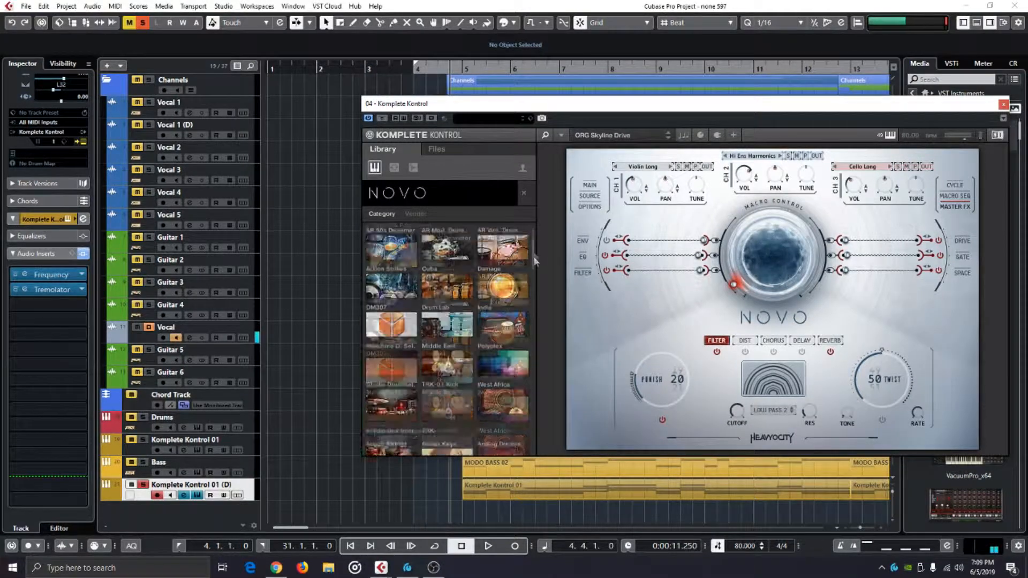
mouse_move(535, 316)
left_mouse_down()
mouse_move(536, 410)
mouse_move(545, 313)
left_mouse_up()
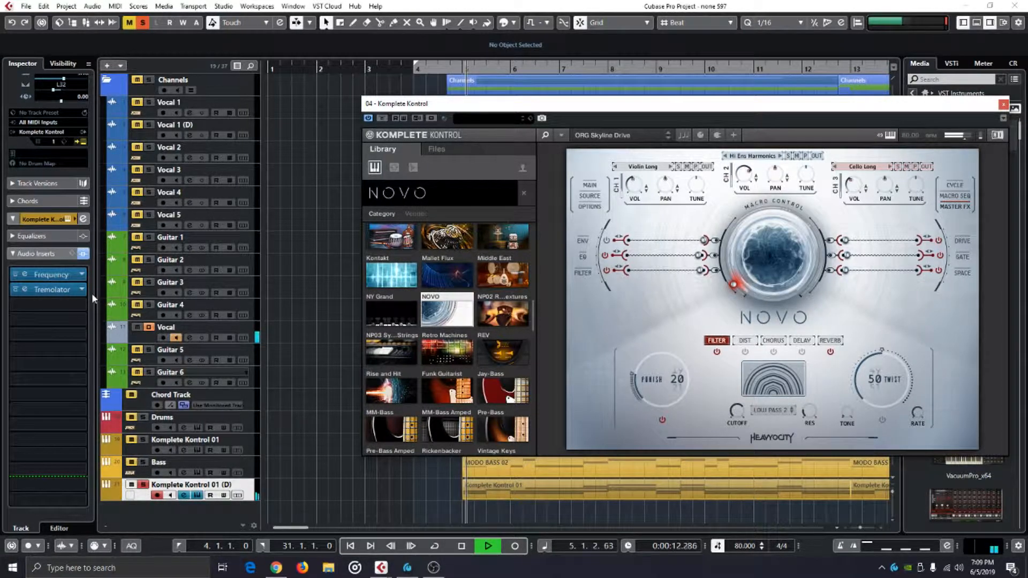
Compare Komplete Kontrol 01 (D) with its audio inserts and sends bypassed during playback, and show its insert list
left_click(55, 259)
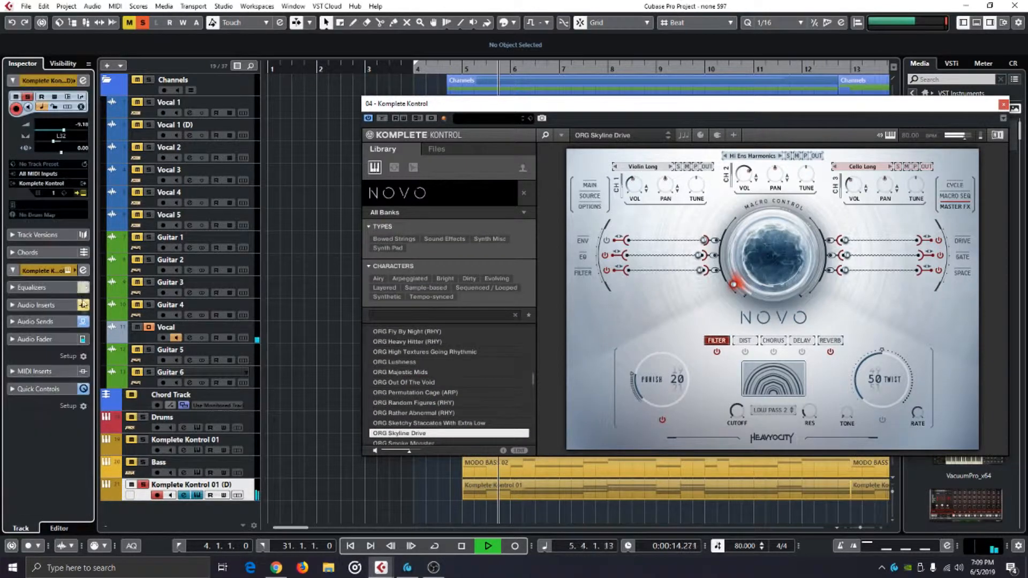
left_click(84, 323)
left_click(54, 323)
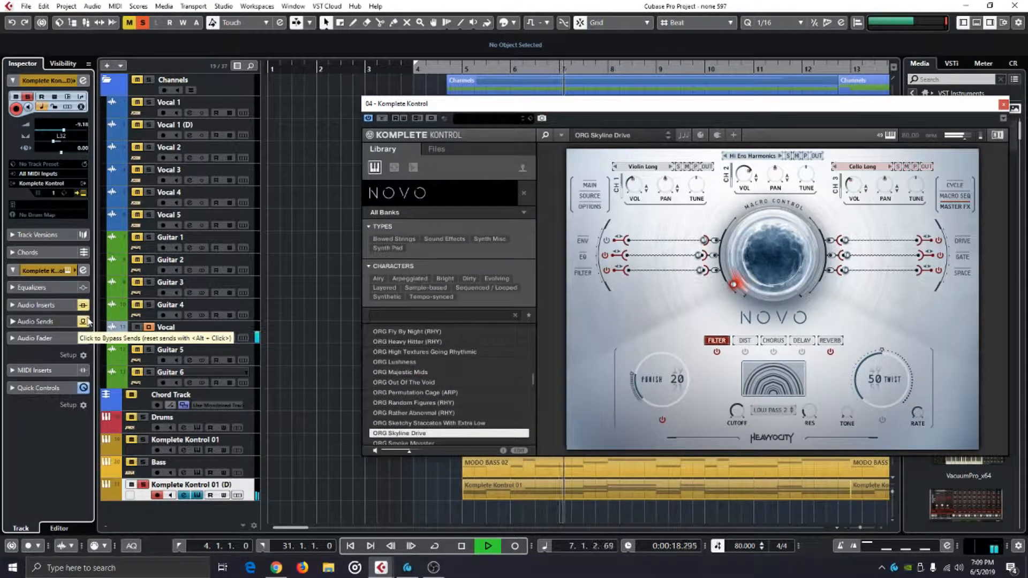
left_click(28, 305)
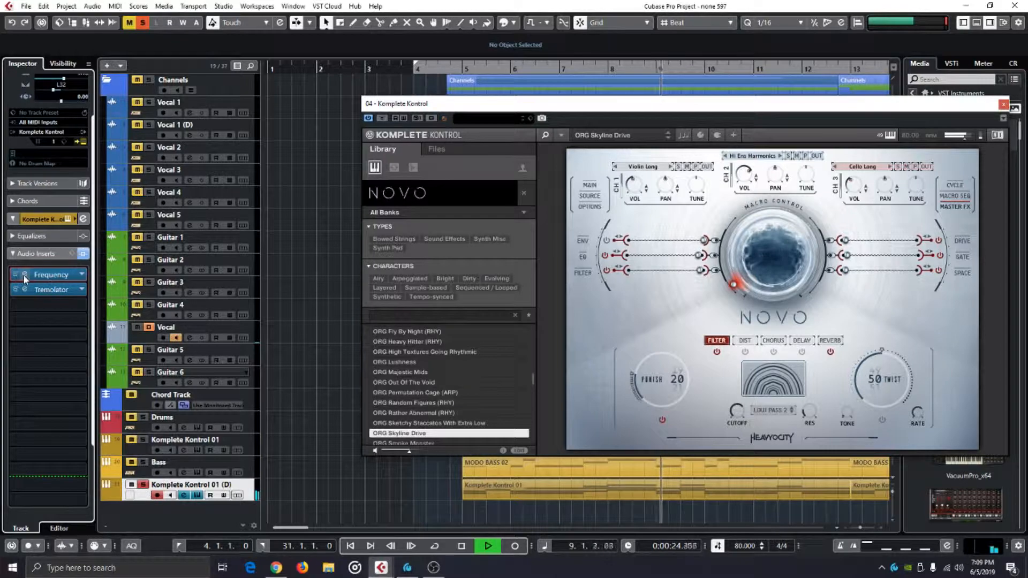
Examine the Frequency EQ curve on Komplete Kontrol 01 (D), stop playback, and close the plug-in
left_click(51, 275)
key("space")
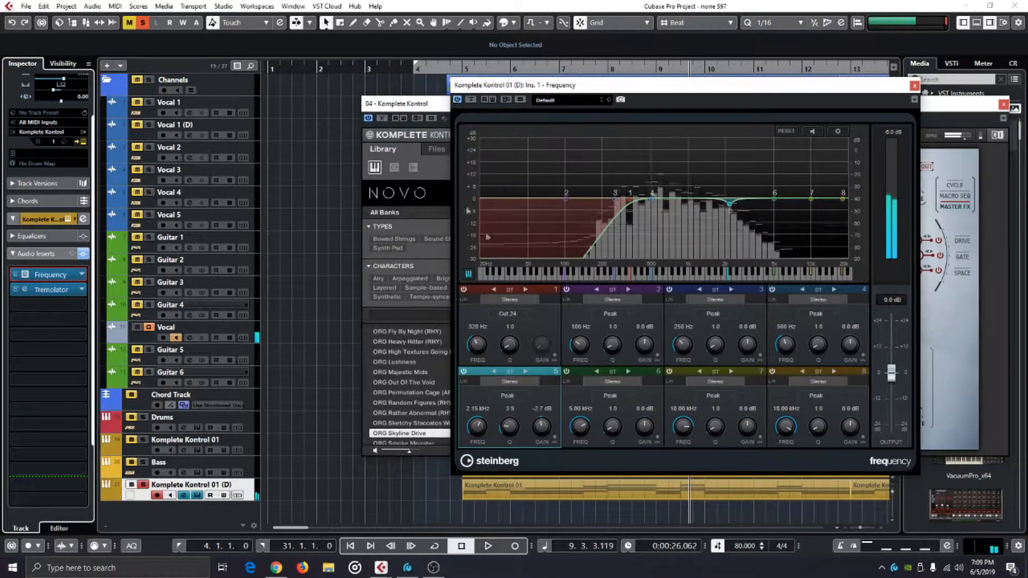
left_click(914, 85)
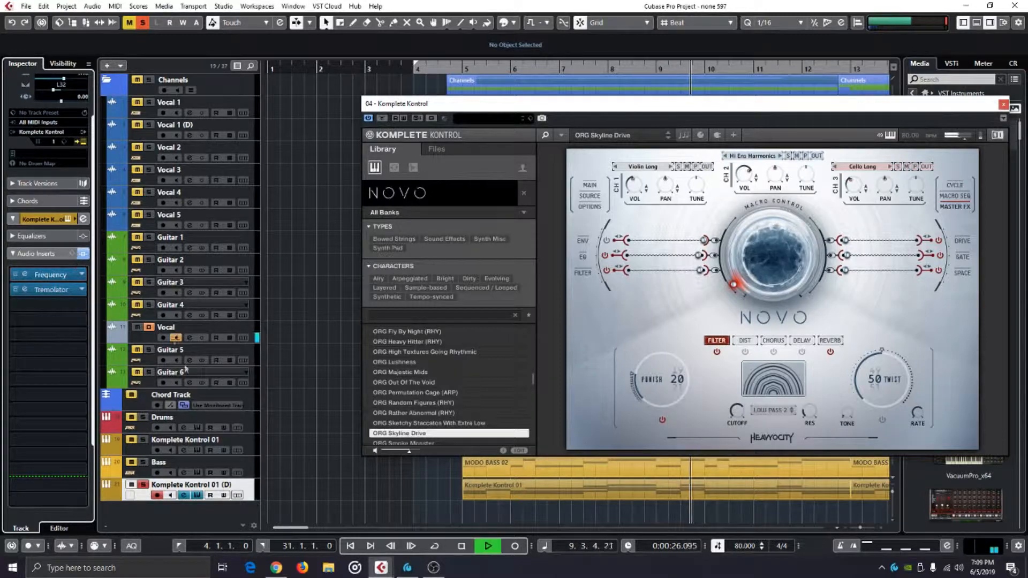
Solo the Bass track in place of Komplete Kontrol 01 (D) and open its MODO BASS instrument
left_click(143, 462)
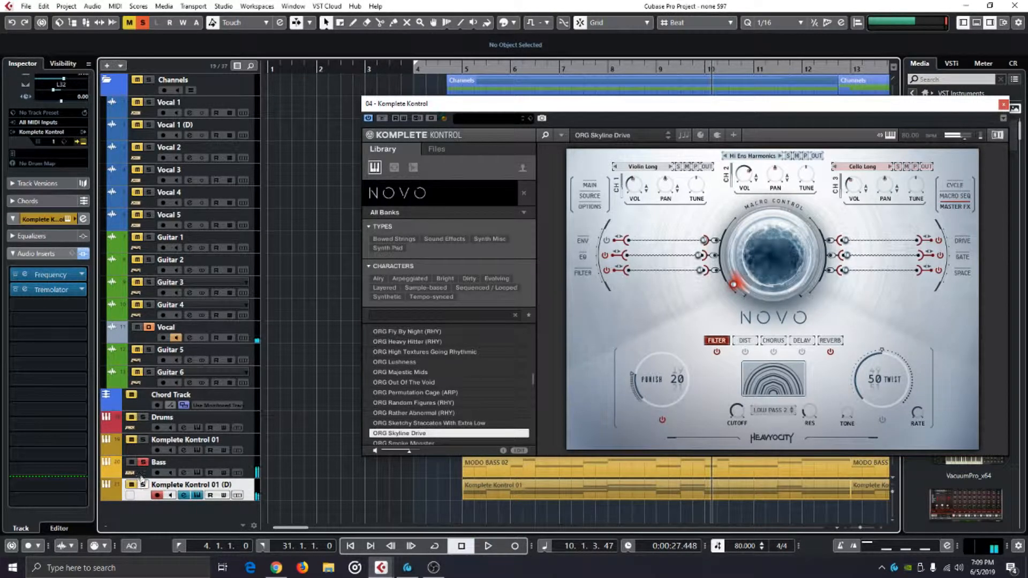
left_click(140, 475)
left_click(197, 472)
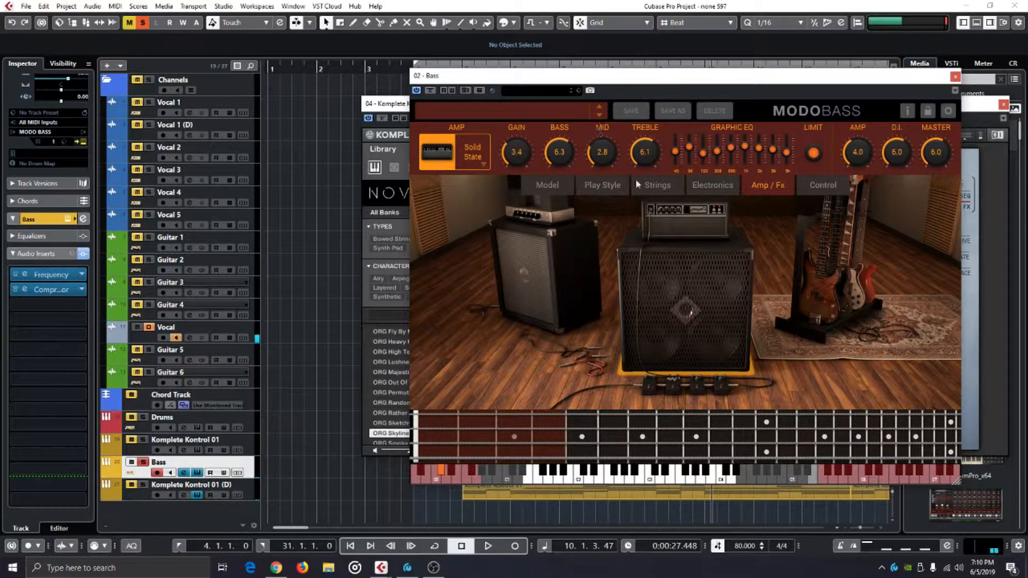
Resume playback and show the '60s P-Bass model with its plucking position at 6.00"
key("space")
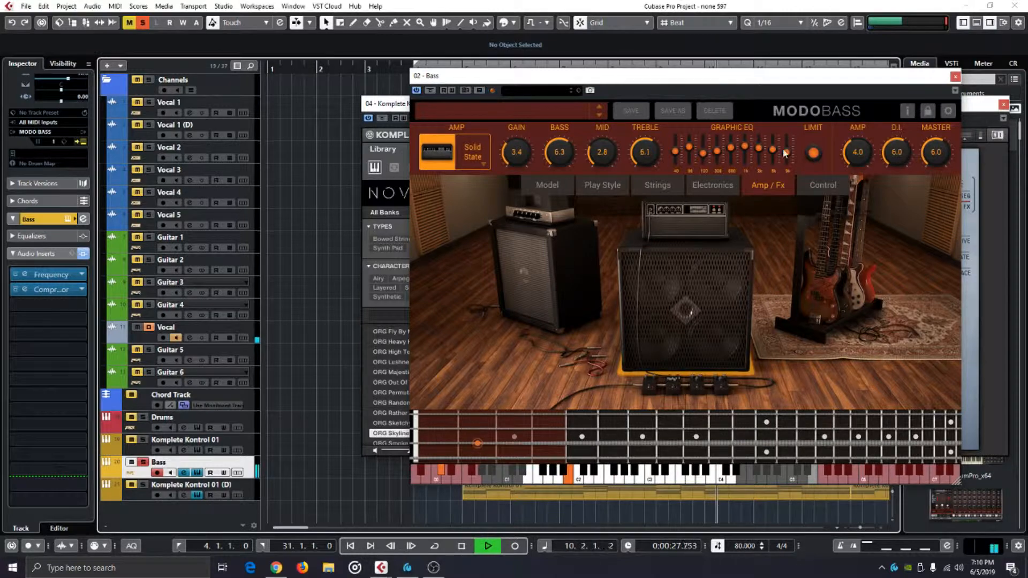
left_click(549, 185)
left_click_drag(673, 284, 676, 284)
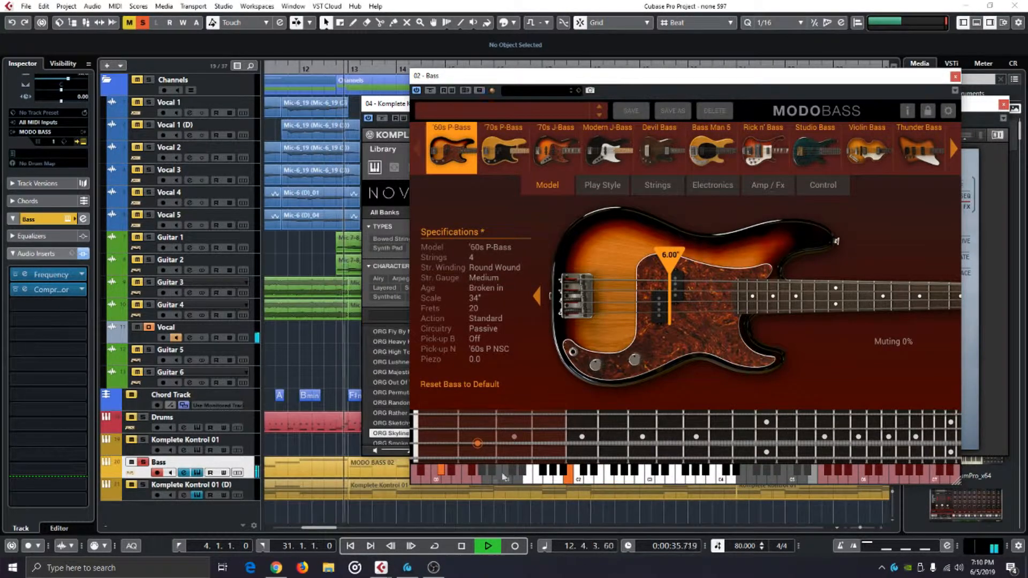
Remove the Bass solo and close the MODO BASS and Komplete Kontrol instrument windows
left_click(143, 462)
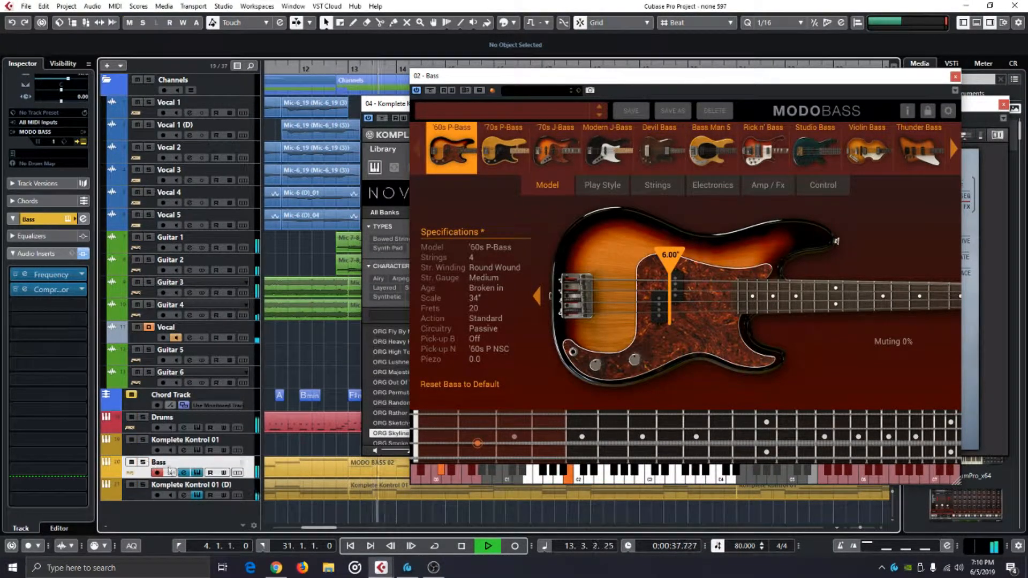
left_click(197, 473)
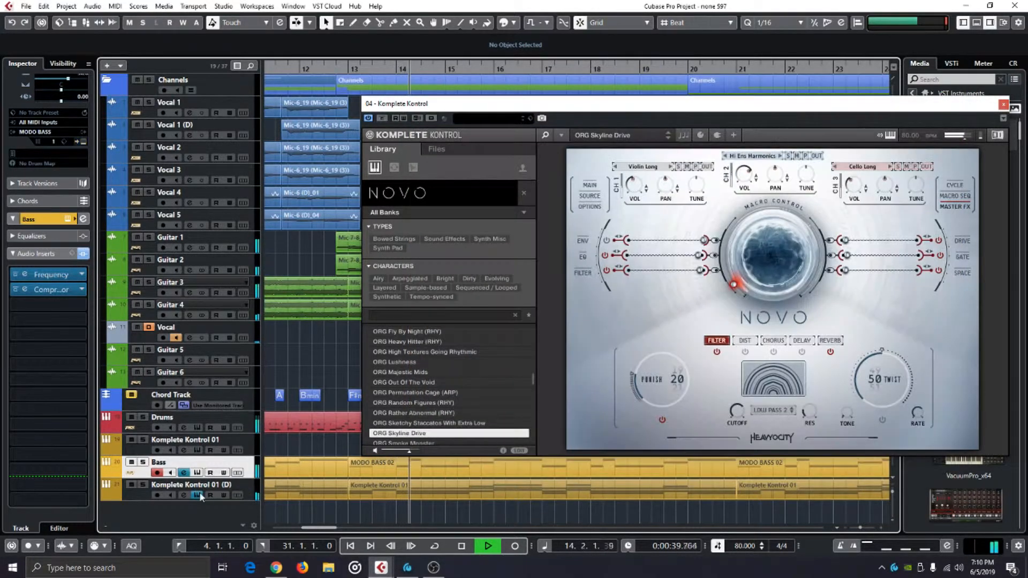
left_click(197, 495)
left_click(198, 473)
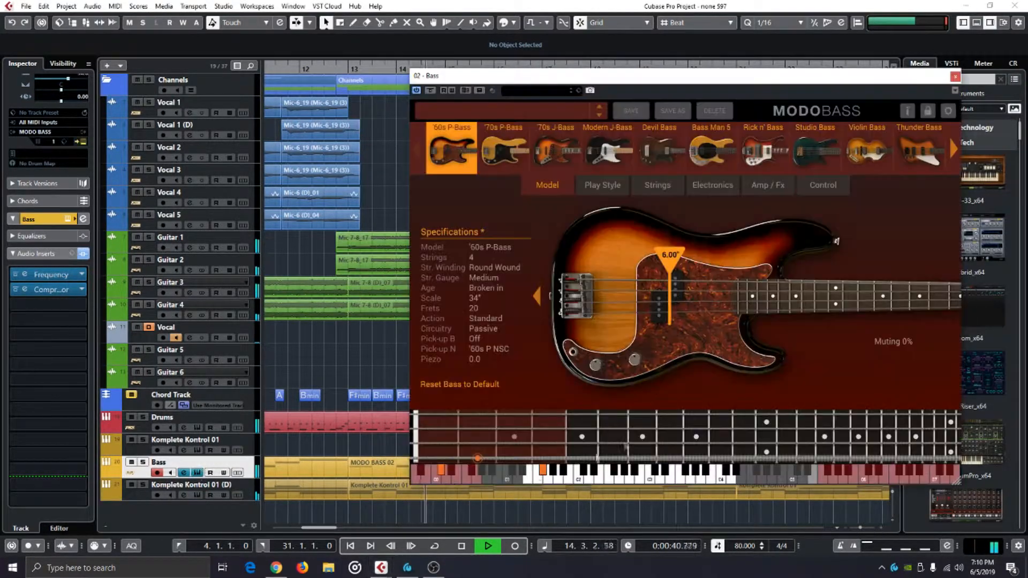
left_click(955, 77)
Select and solo Guitar 2, show and bypass its inserts, and stop playback
left_click_drag(666, 335, 591, 338)
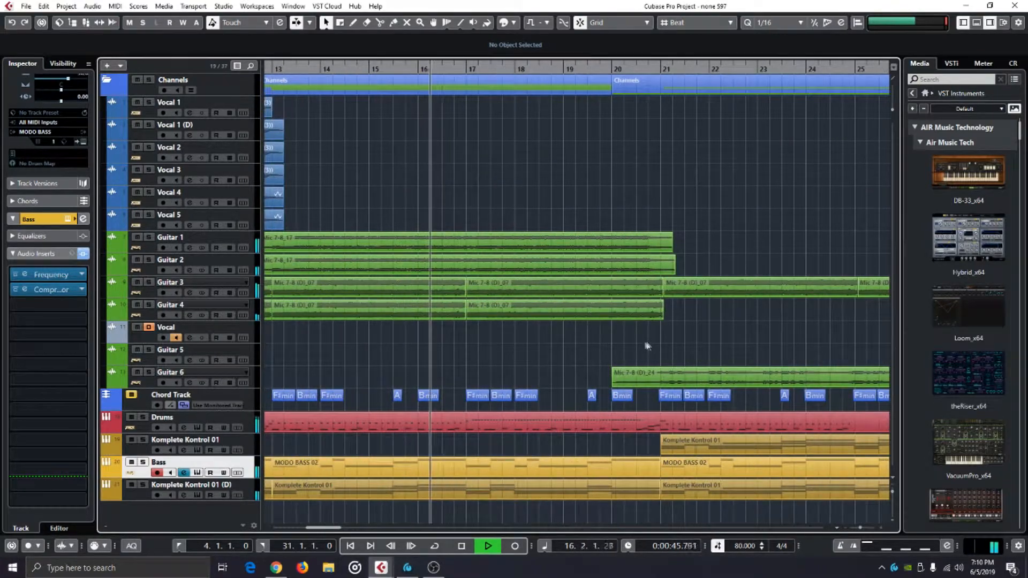
left_click(171, 266)
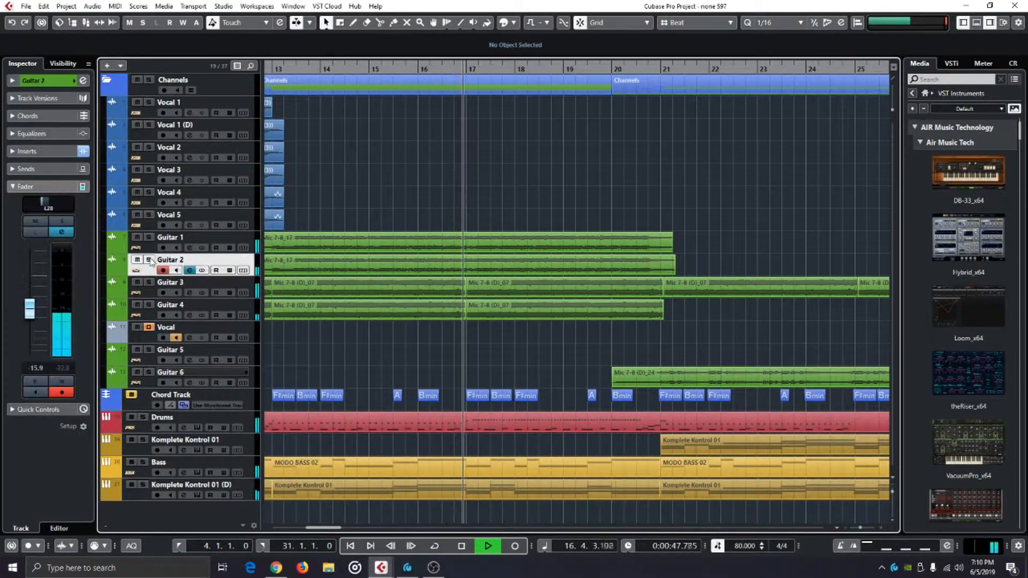
left_click(149, 259)
left_click(59, 152)
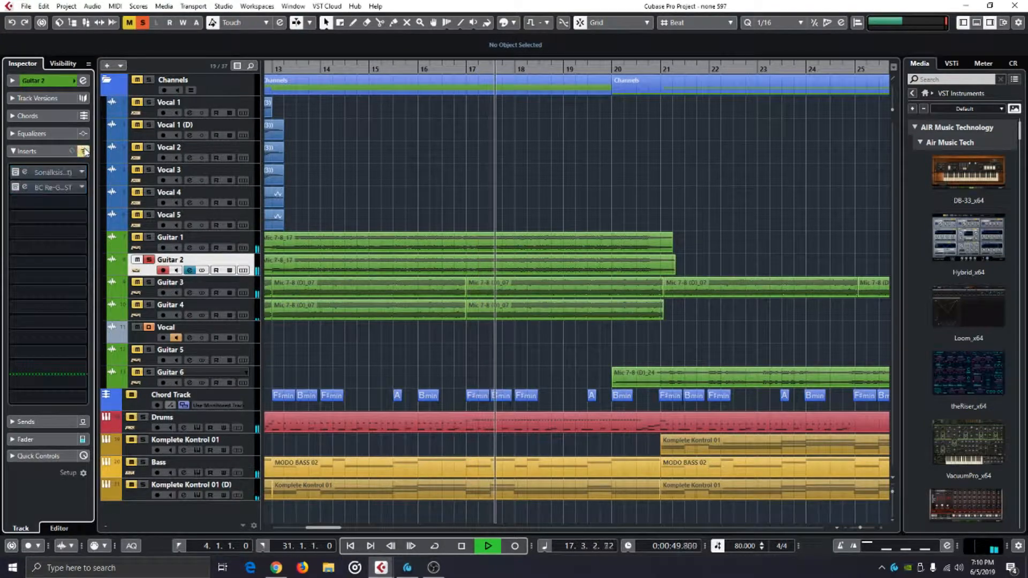
key("space")
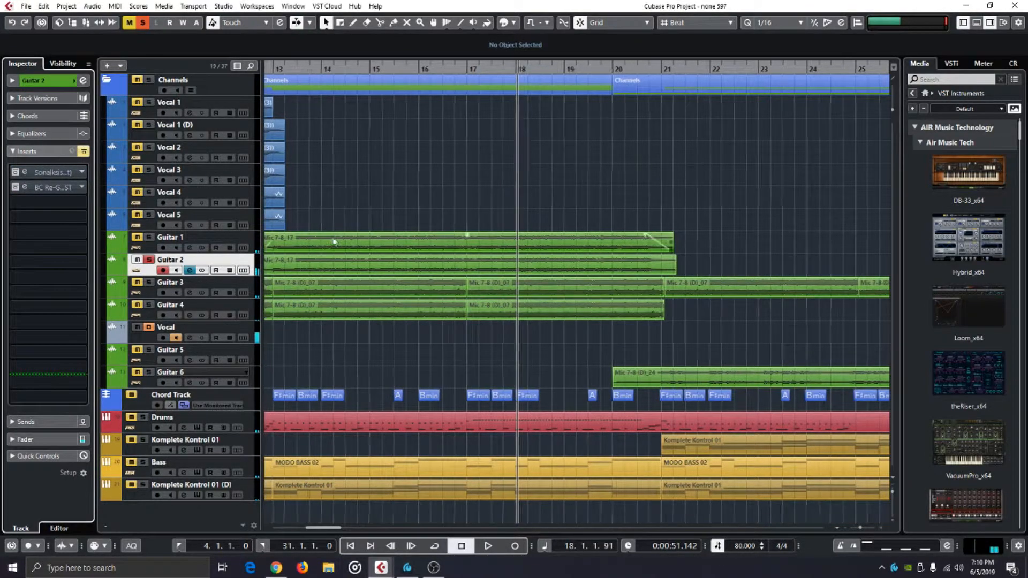
Play the soloed Guitar 2 from bar 13 with its inserts bypassed
scroll(331, 241, "left", 2)
left_click(312, 74)
key("space")
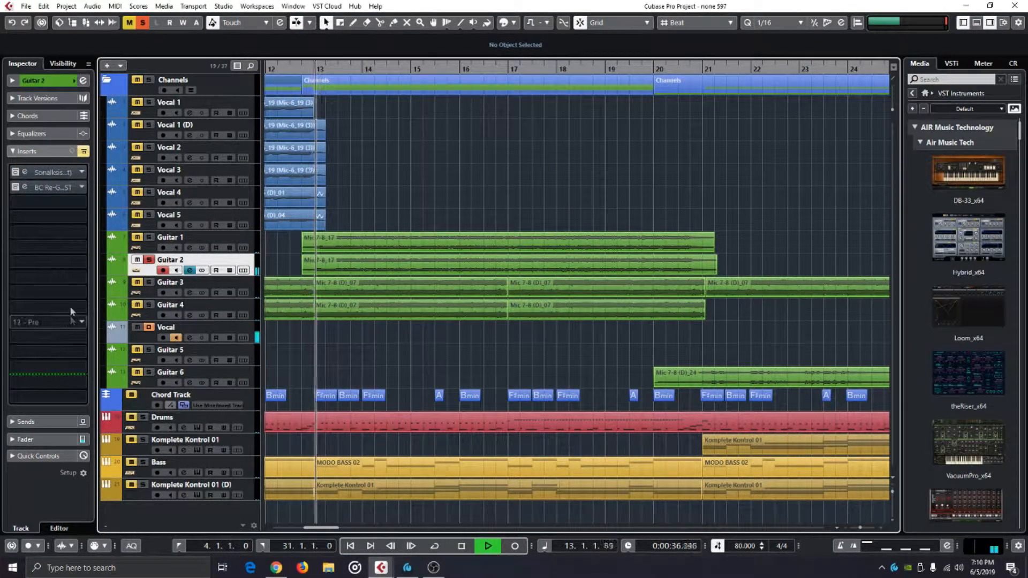
Re-enable Guitar 2's inserts and show its BC Re-Guitar and Sonalksis Creative Filter plug-ins during playback
left_click(83, 151)
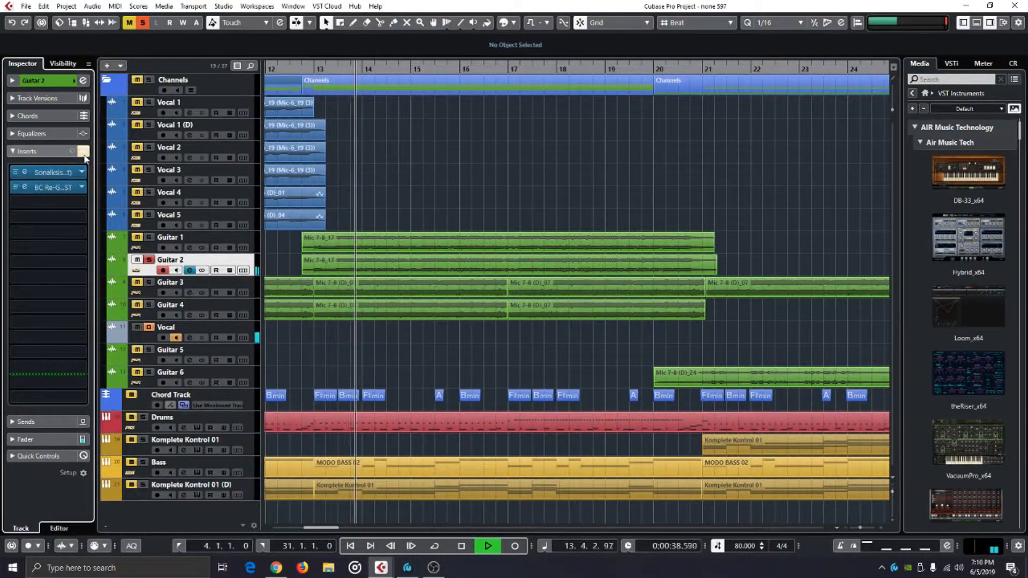
left_click(25, 186)
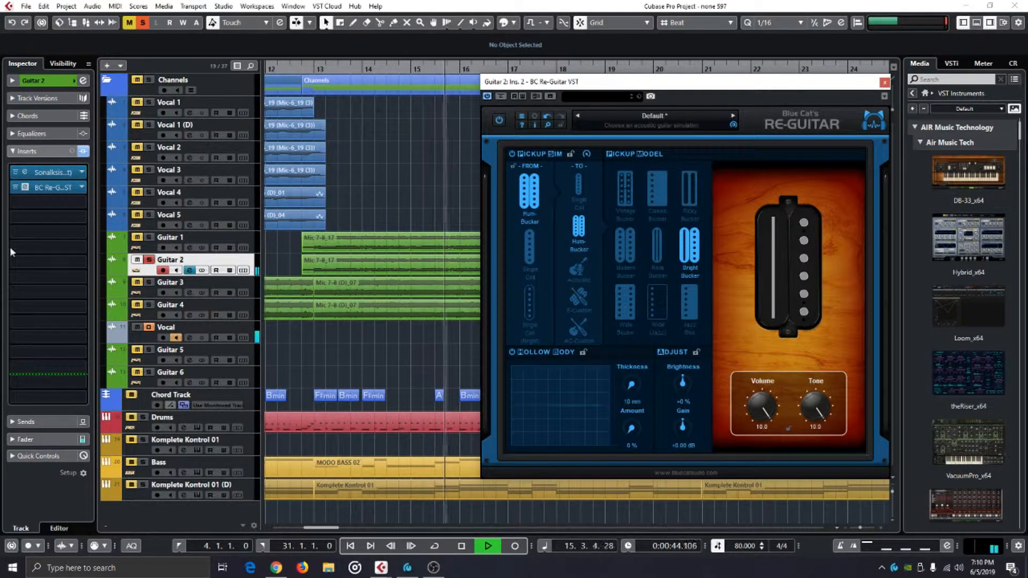
left_click(24, 172)
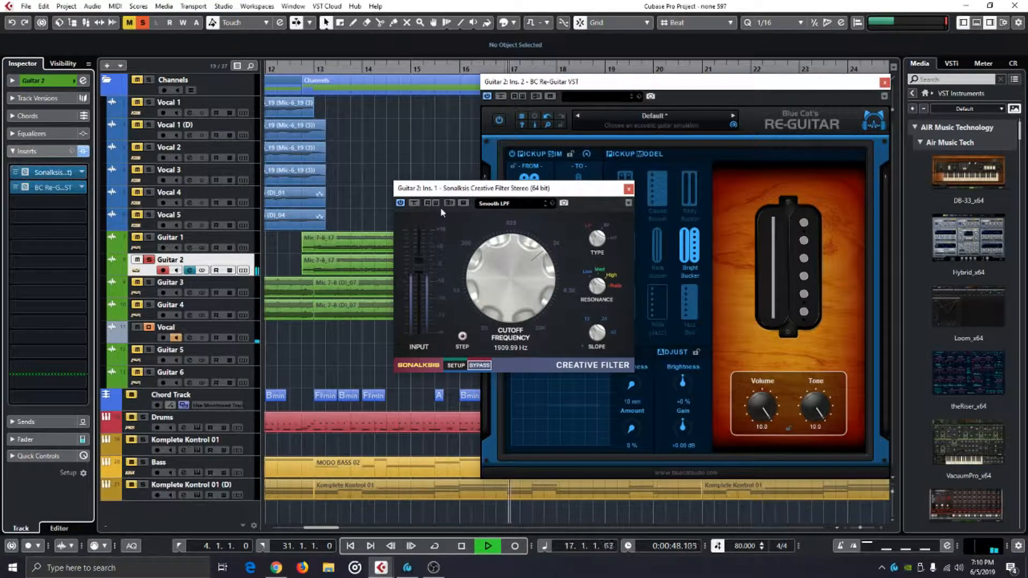
Remove the Guitar 2 solo and close its Creative Filter and Re-Guitar windows
left_click(148, 260)
left_click(629, 189)
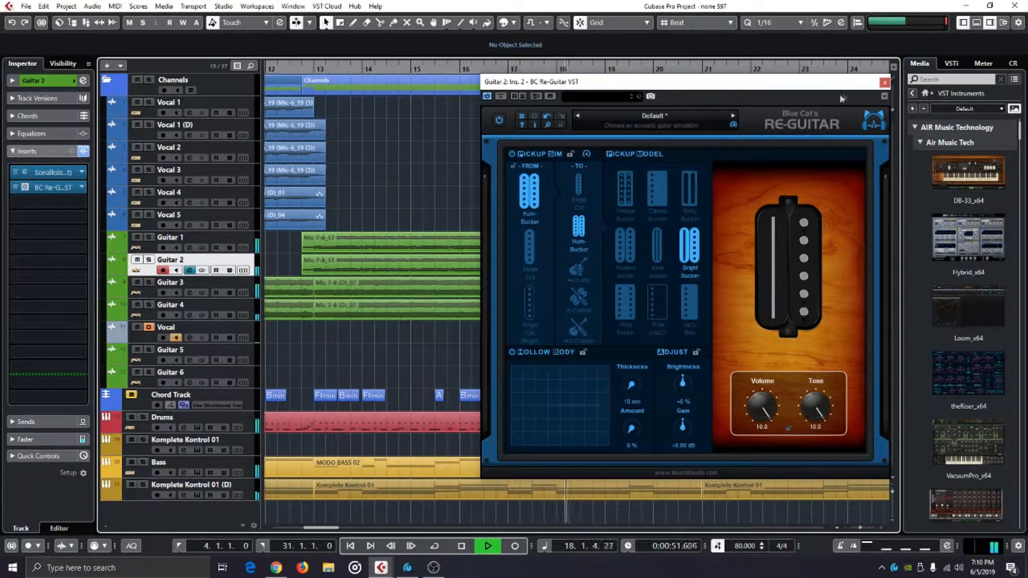
left_click(884, 82)
Solo the Komplete Kontrol 01 track from bar 21 onward and show its Scarbee Mark I instrument
scroll(614, 336, "right", 3)
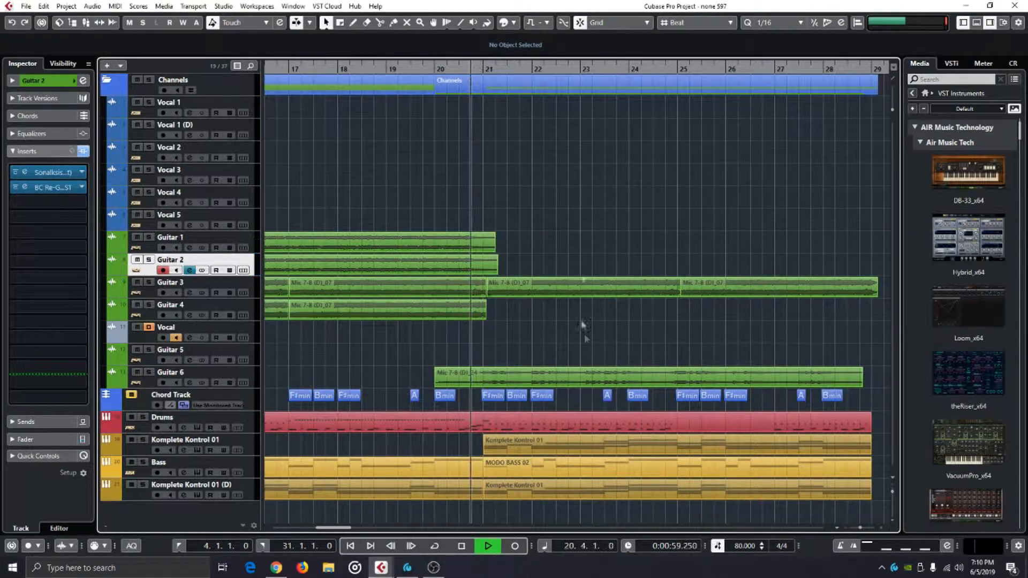
scroll(658, 419, "right", 2)
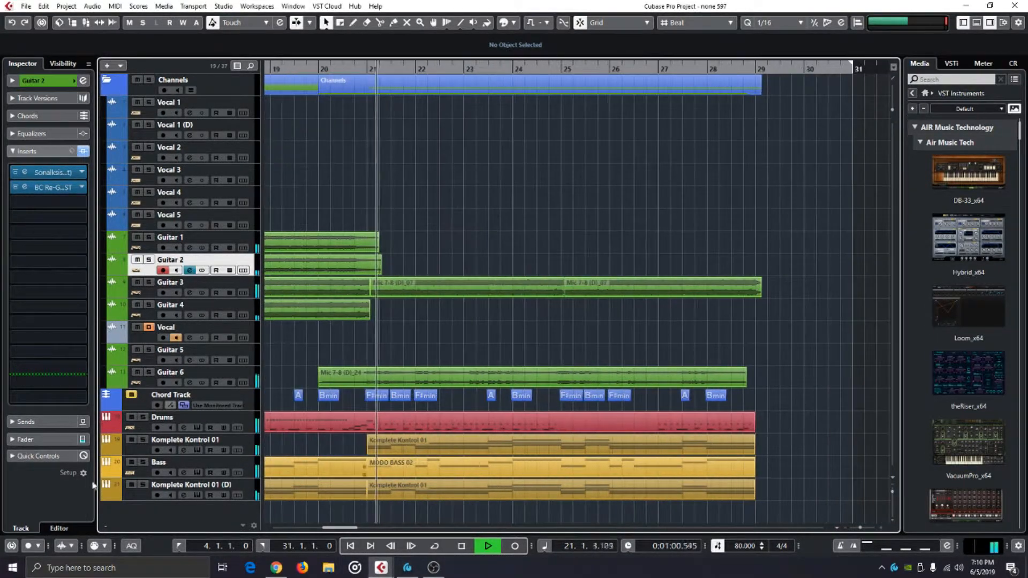
left_click(142, 440)
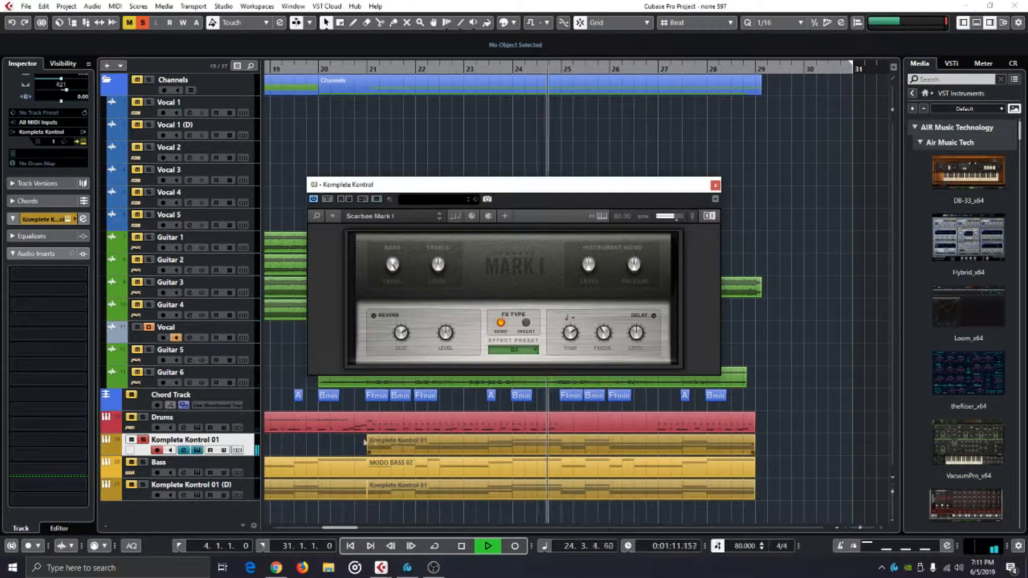
key("space")
Show and hide the Komplete Kontrol library browser, and restart playback from about bar 20
left_click(316, 216)
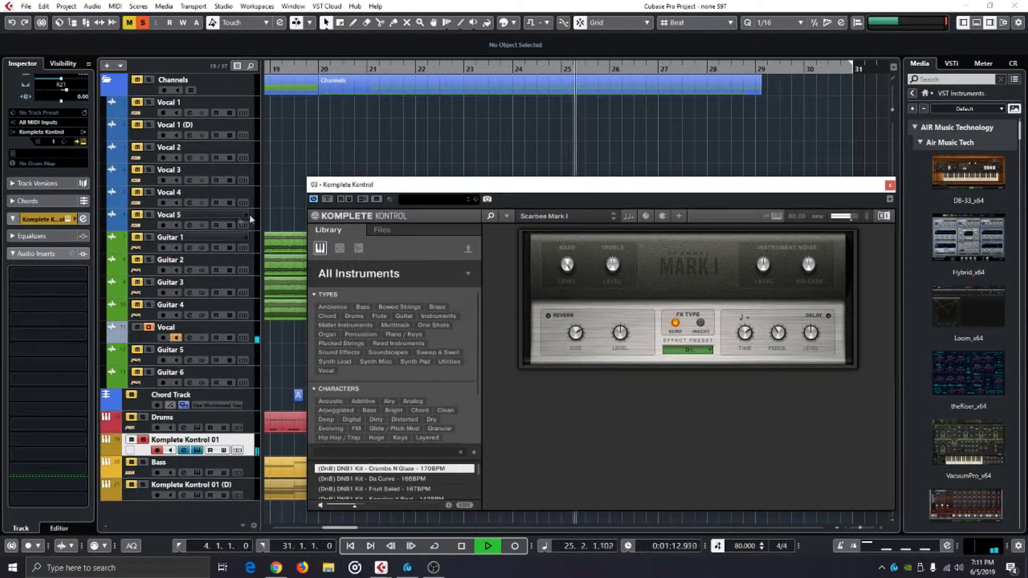
left_click(488, 216)
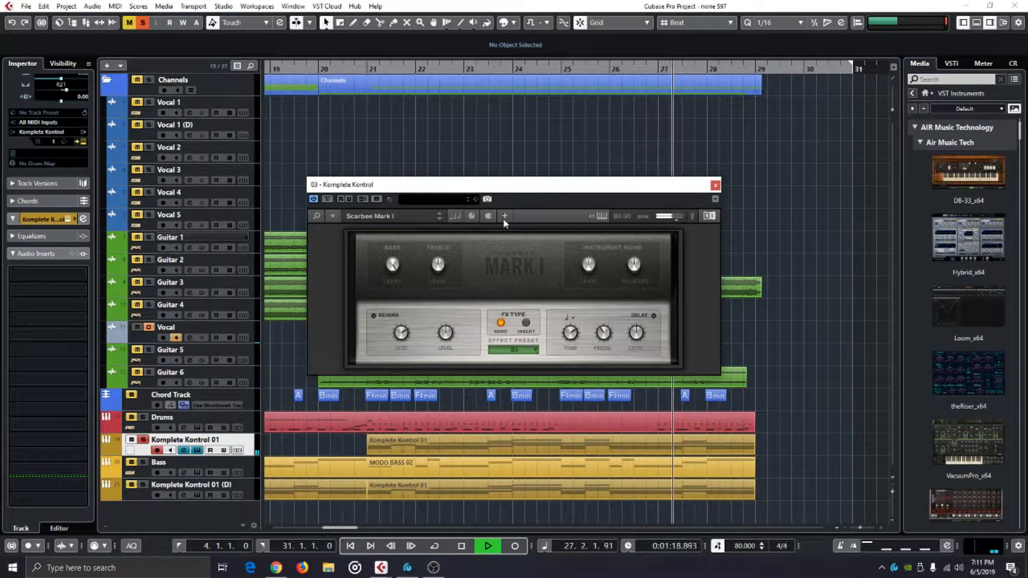
key("space")
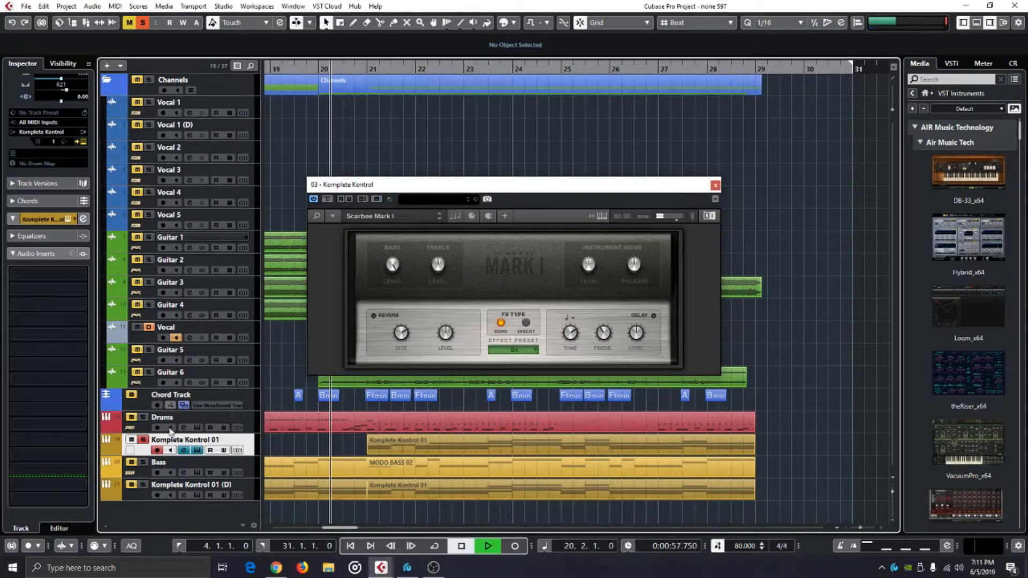
Remove the Komplete Kontrol 01 solo and show the track's Room Reverb send
left_click(143, 440)
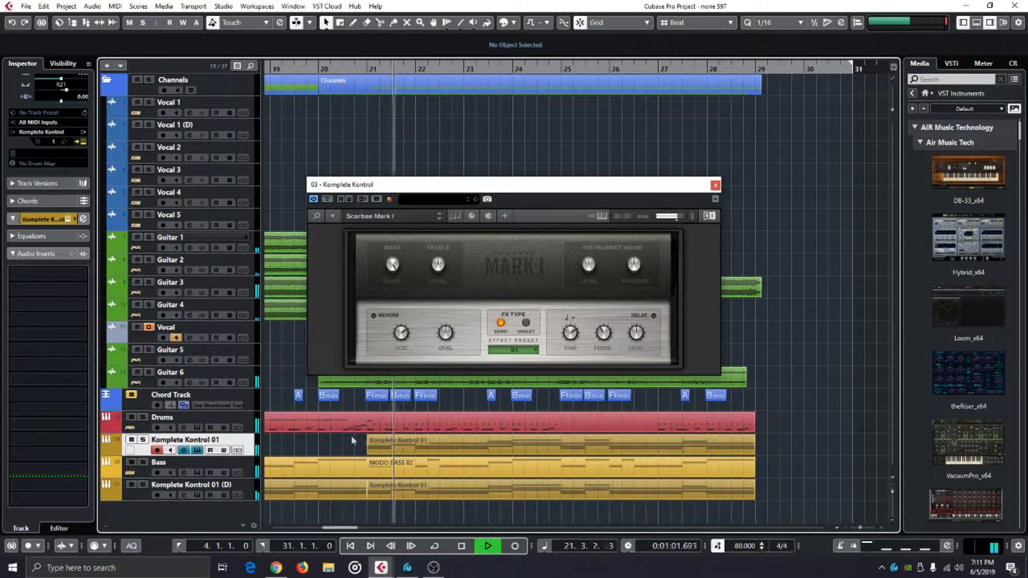
left_click(45, 251)
left_click(53, 321)
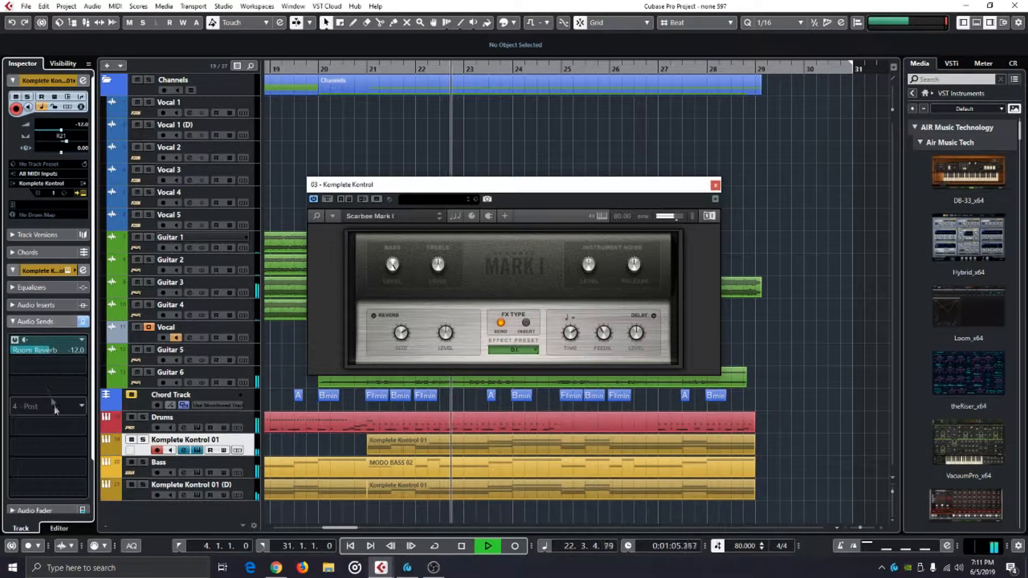
Pan Komplete Kontrol 01 to R32 in its channel fader section and close the instrument window
left_click(53, 324)
left_click(55, 342)
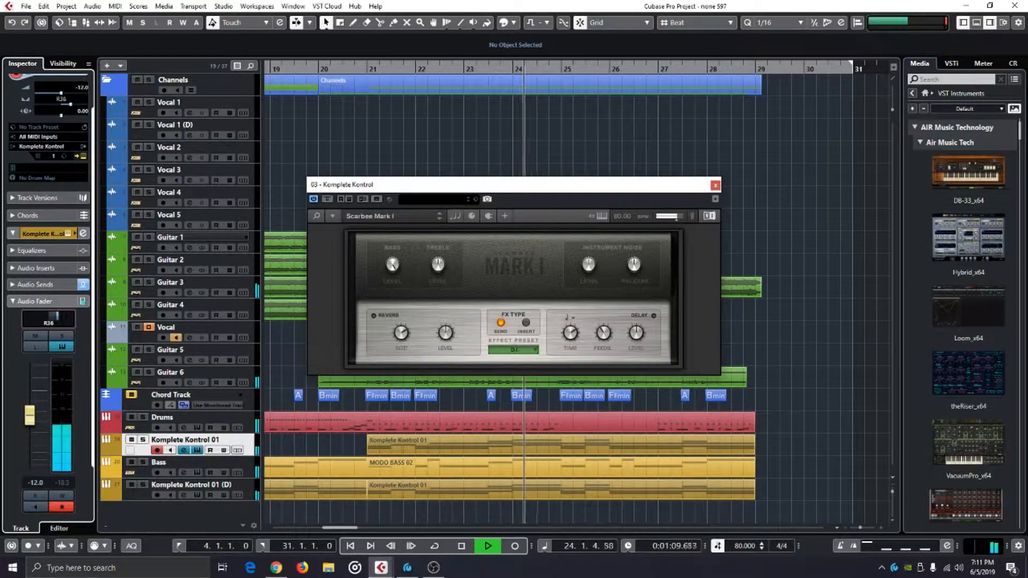
left_click(715, 186)
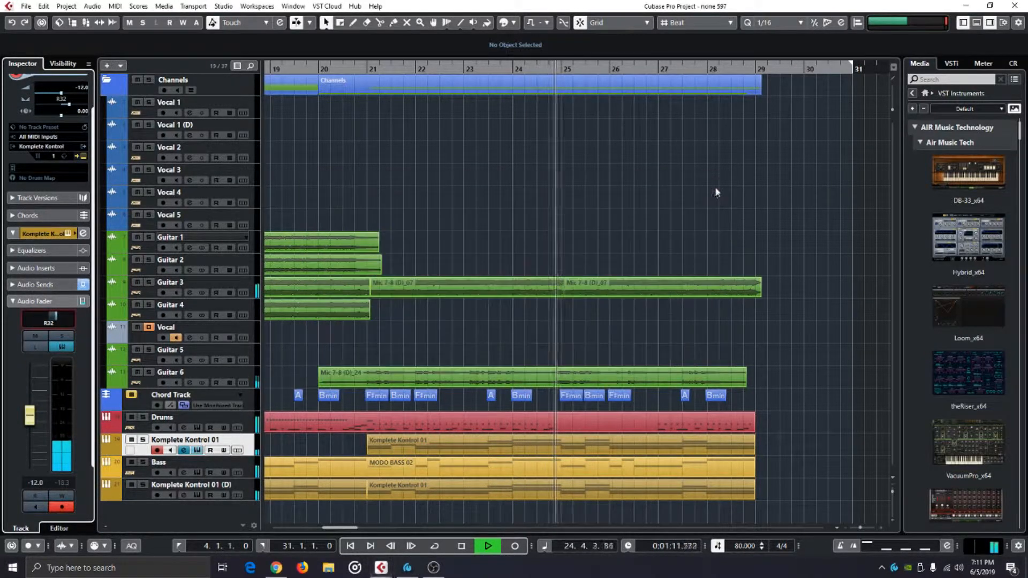
Review the full mix in the MixConsole, return to the project and place the playhead at bar 4
key("F3")
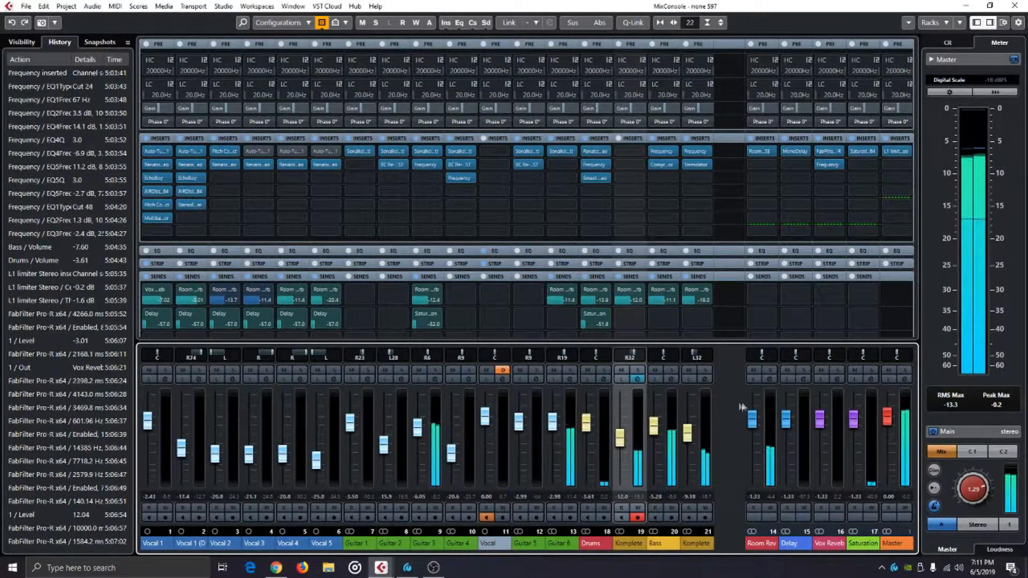
key("F3")
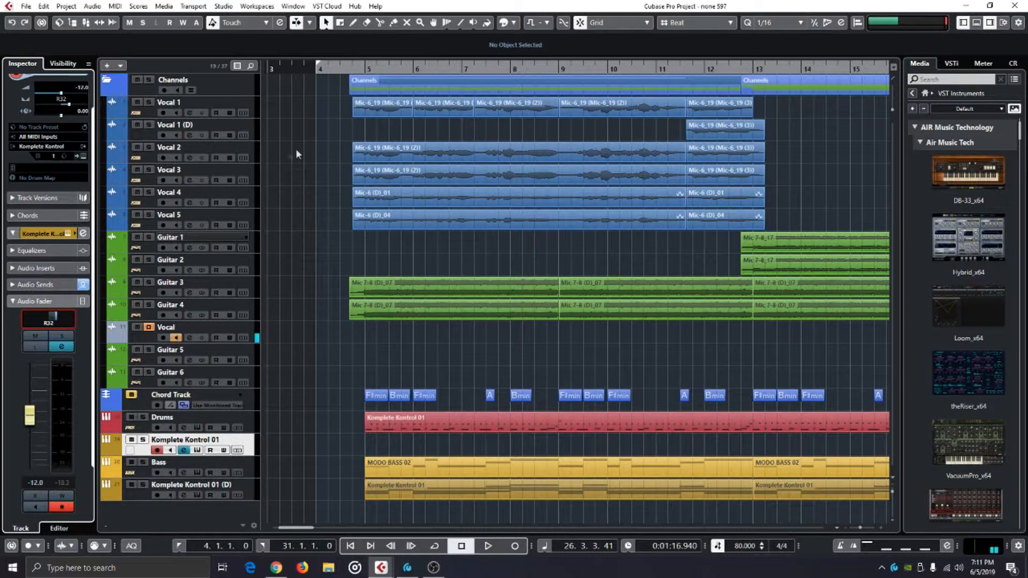
left_click(317, 69)
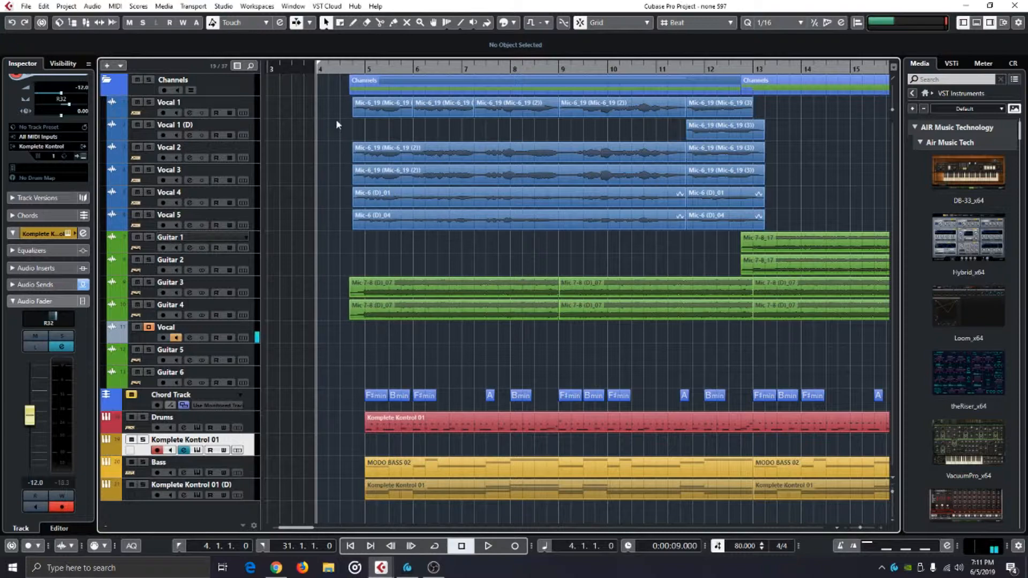
Inspect Guitar 4's Sonalksis Creative Filter from the MixConsole, close it and return to the project
key("F3")
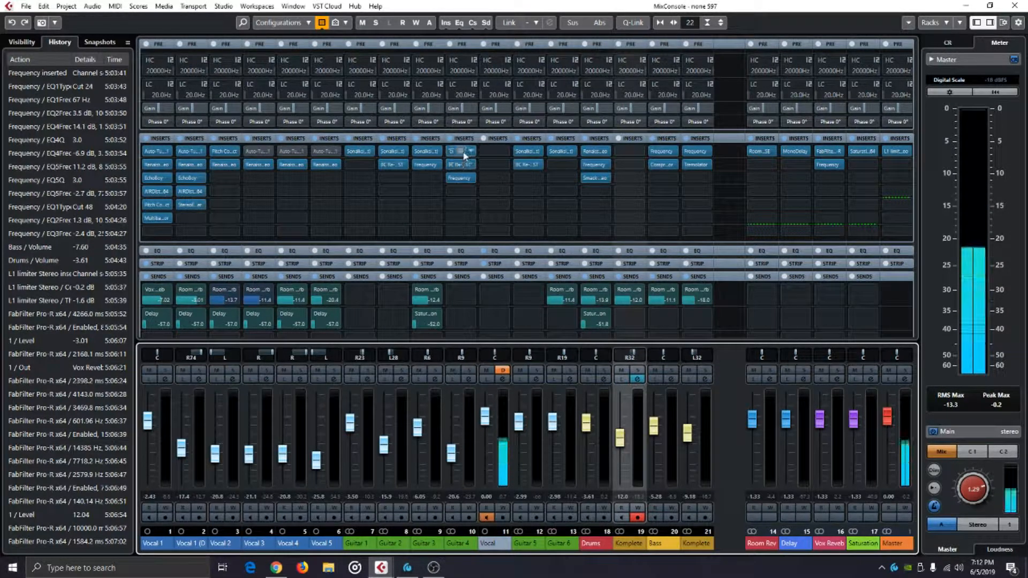
left_click(461, 152)
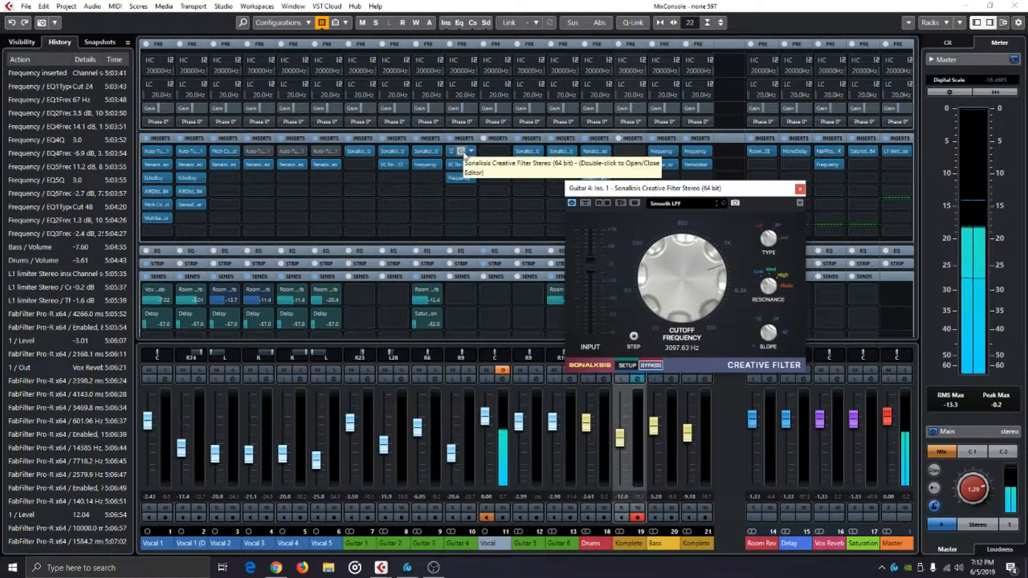
left_click(461, 153)
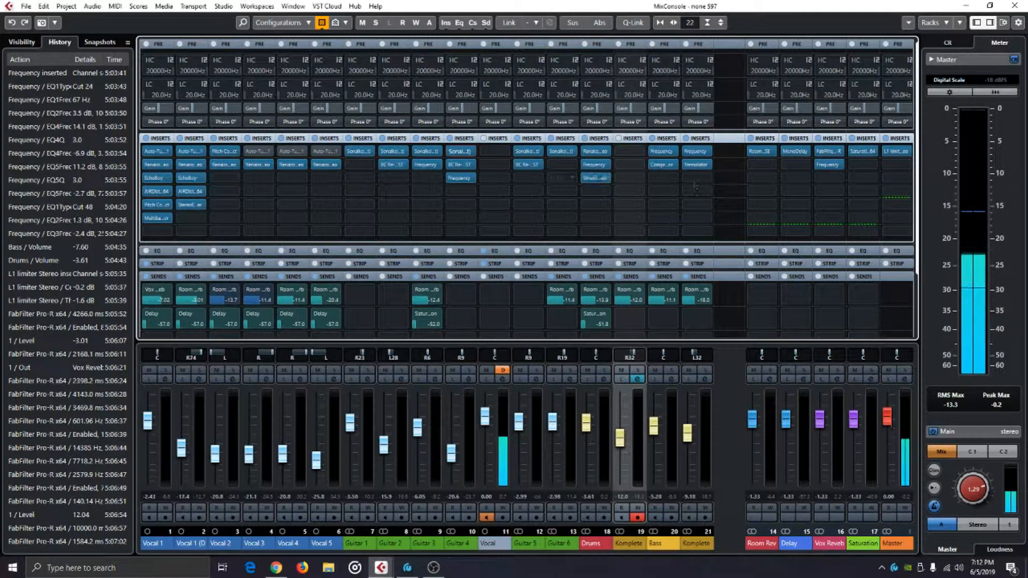
key("F3")
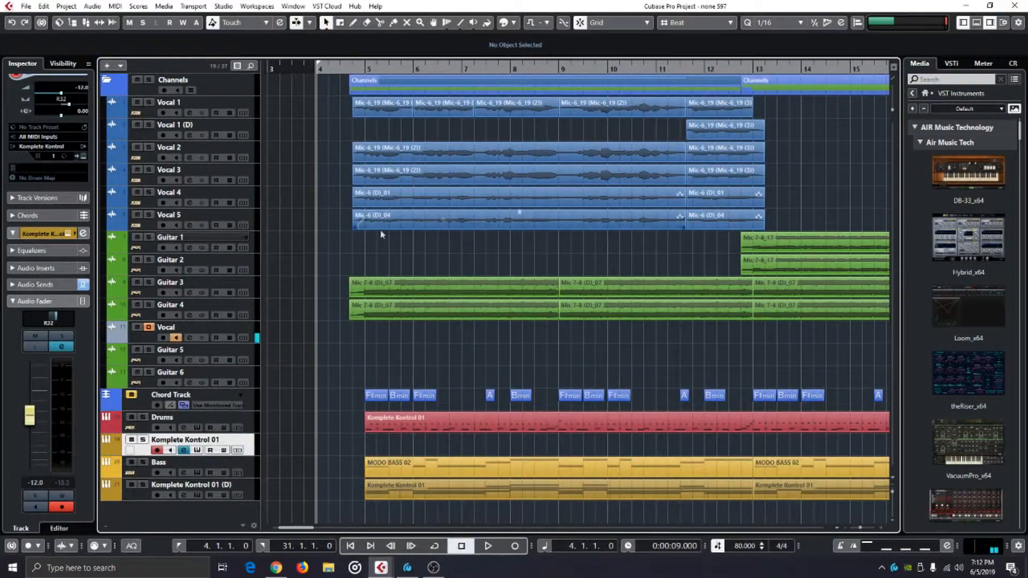
Play the mix from just before bar 5, compare it with all inserts bypassed and re-enabled, and return to the project
left_click(353, 69)
key("space")
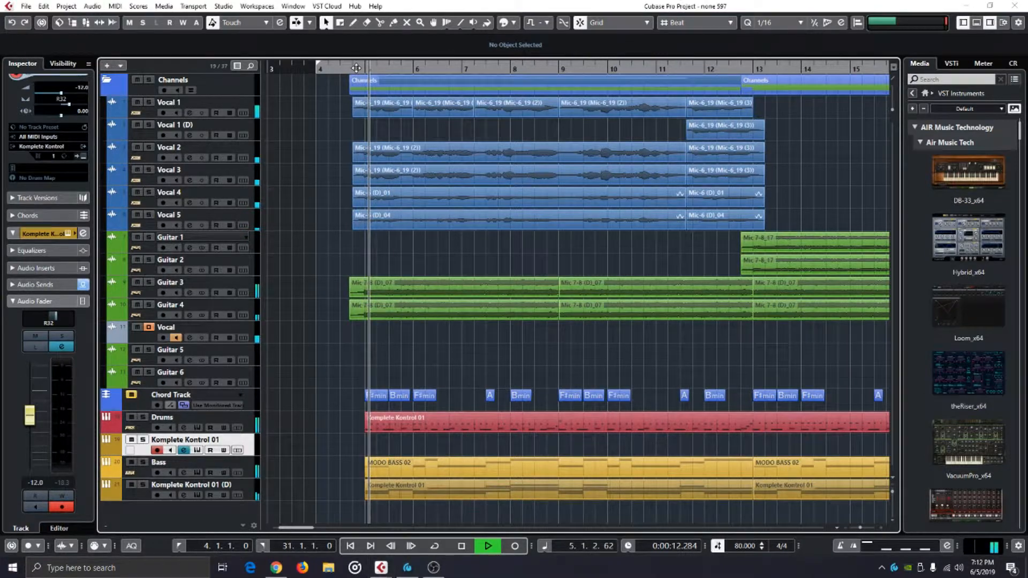
key("F3")
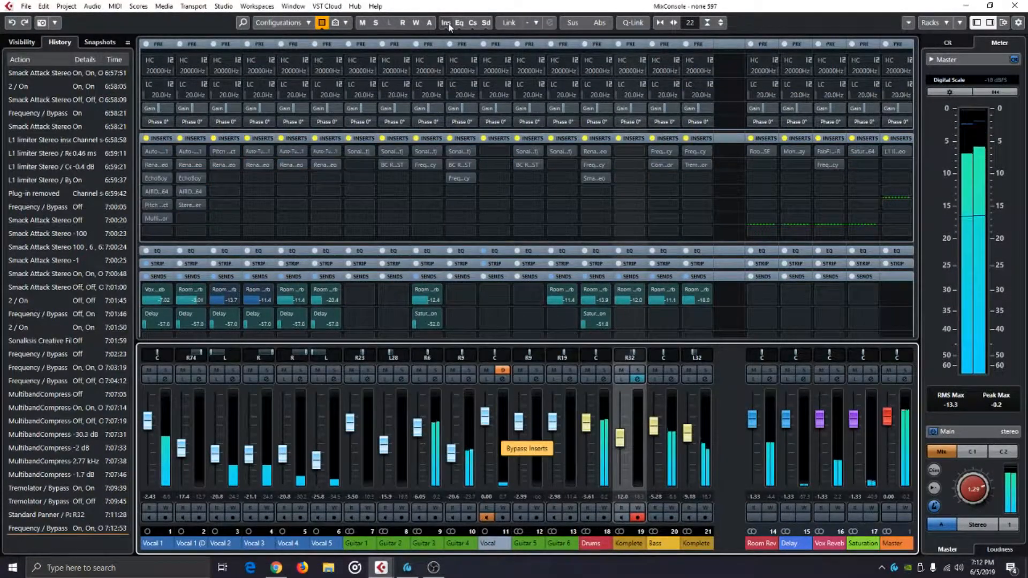
left_click(448, 24)
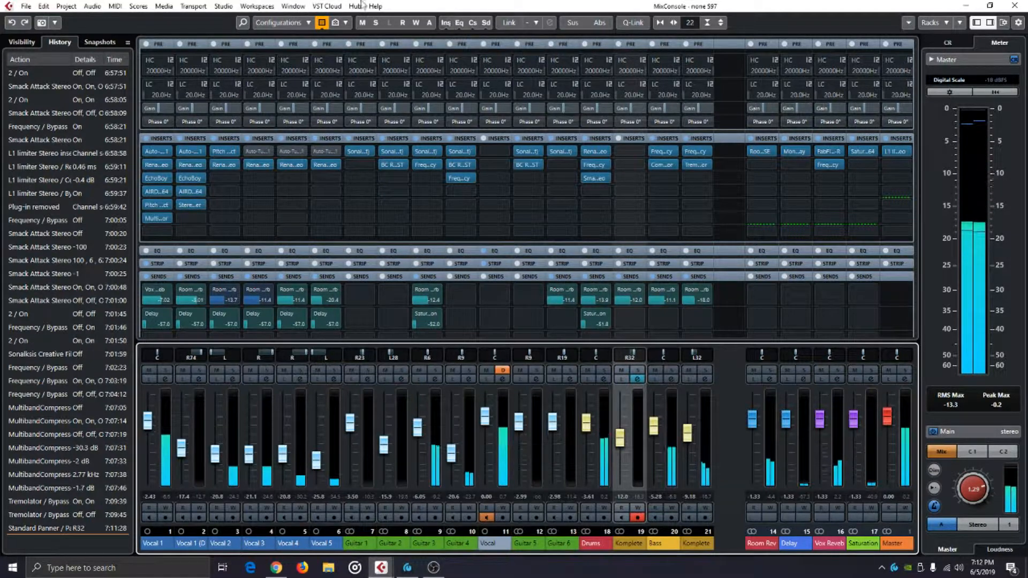
key("F3")
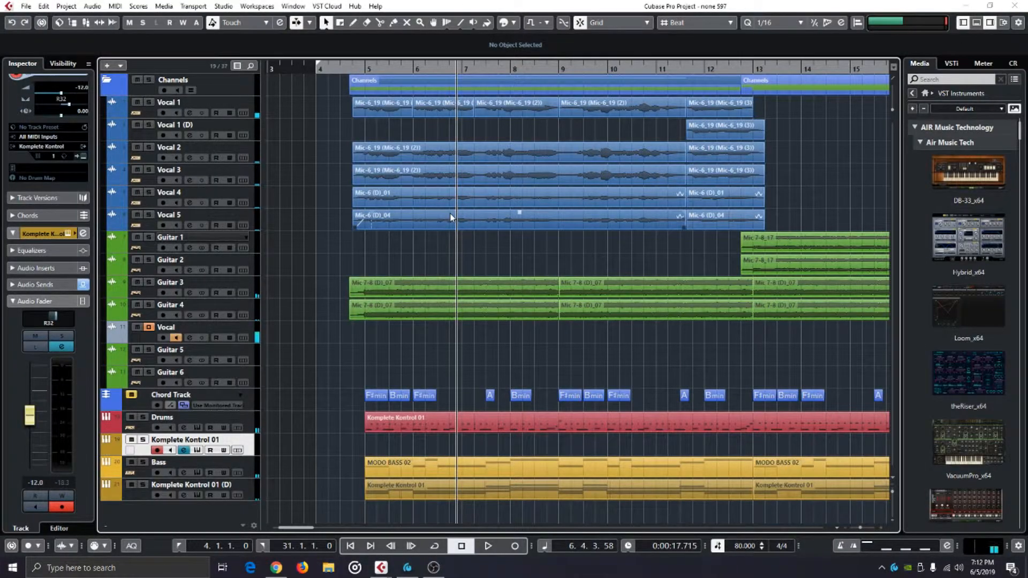